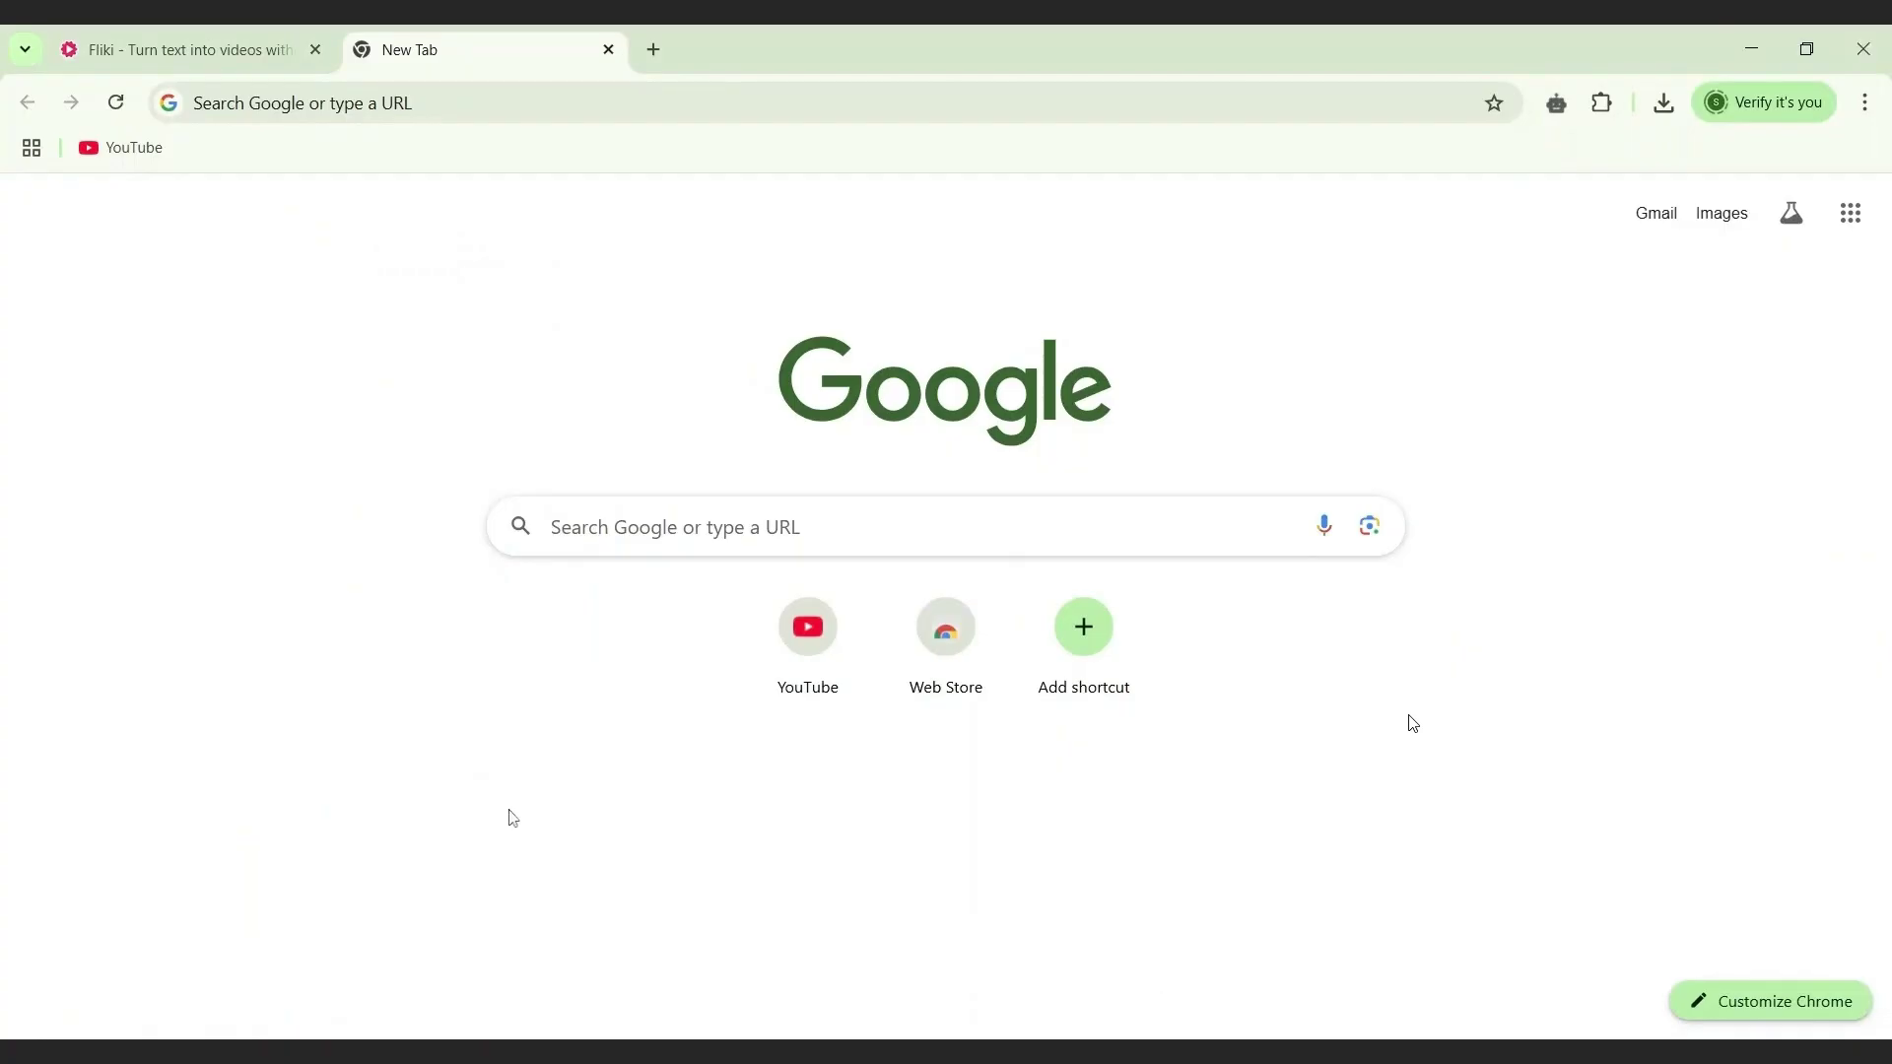
Step: Search Google for 'dreamina' and open the Dreamina site from the results
click(710, 529)
text(dre)
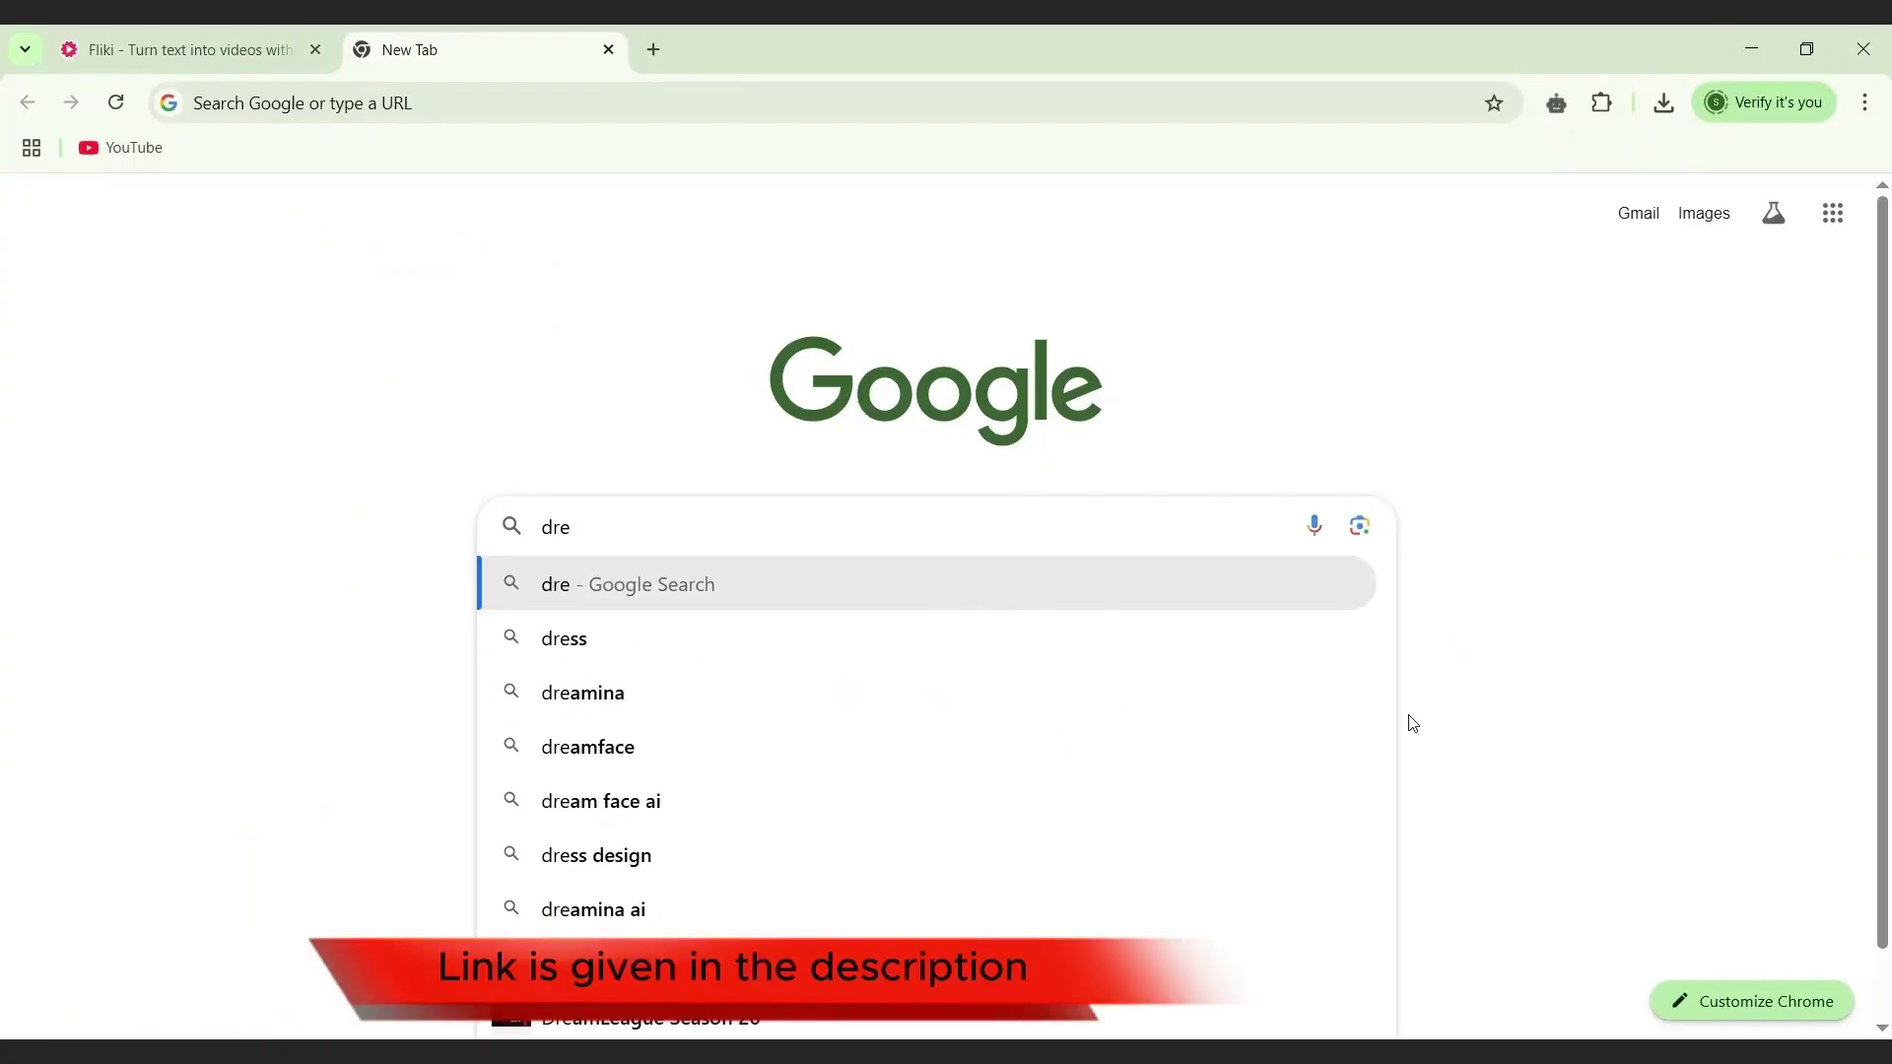
key(Down)
key(Down)
key(Return)
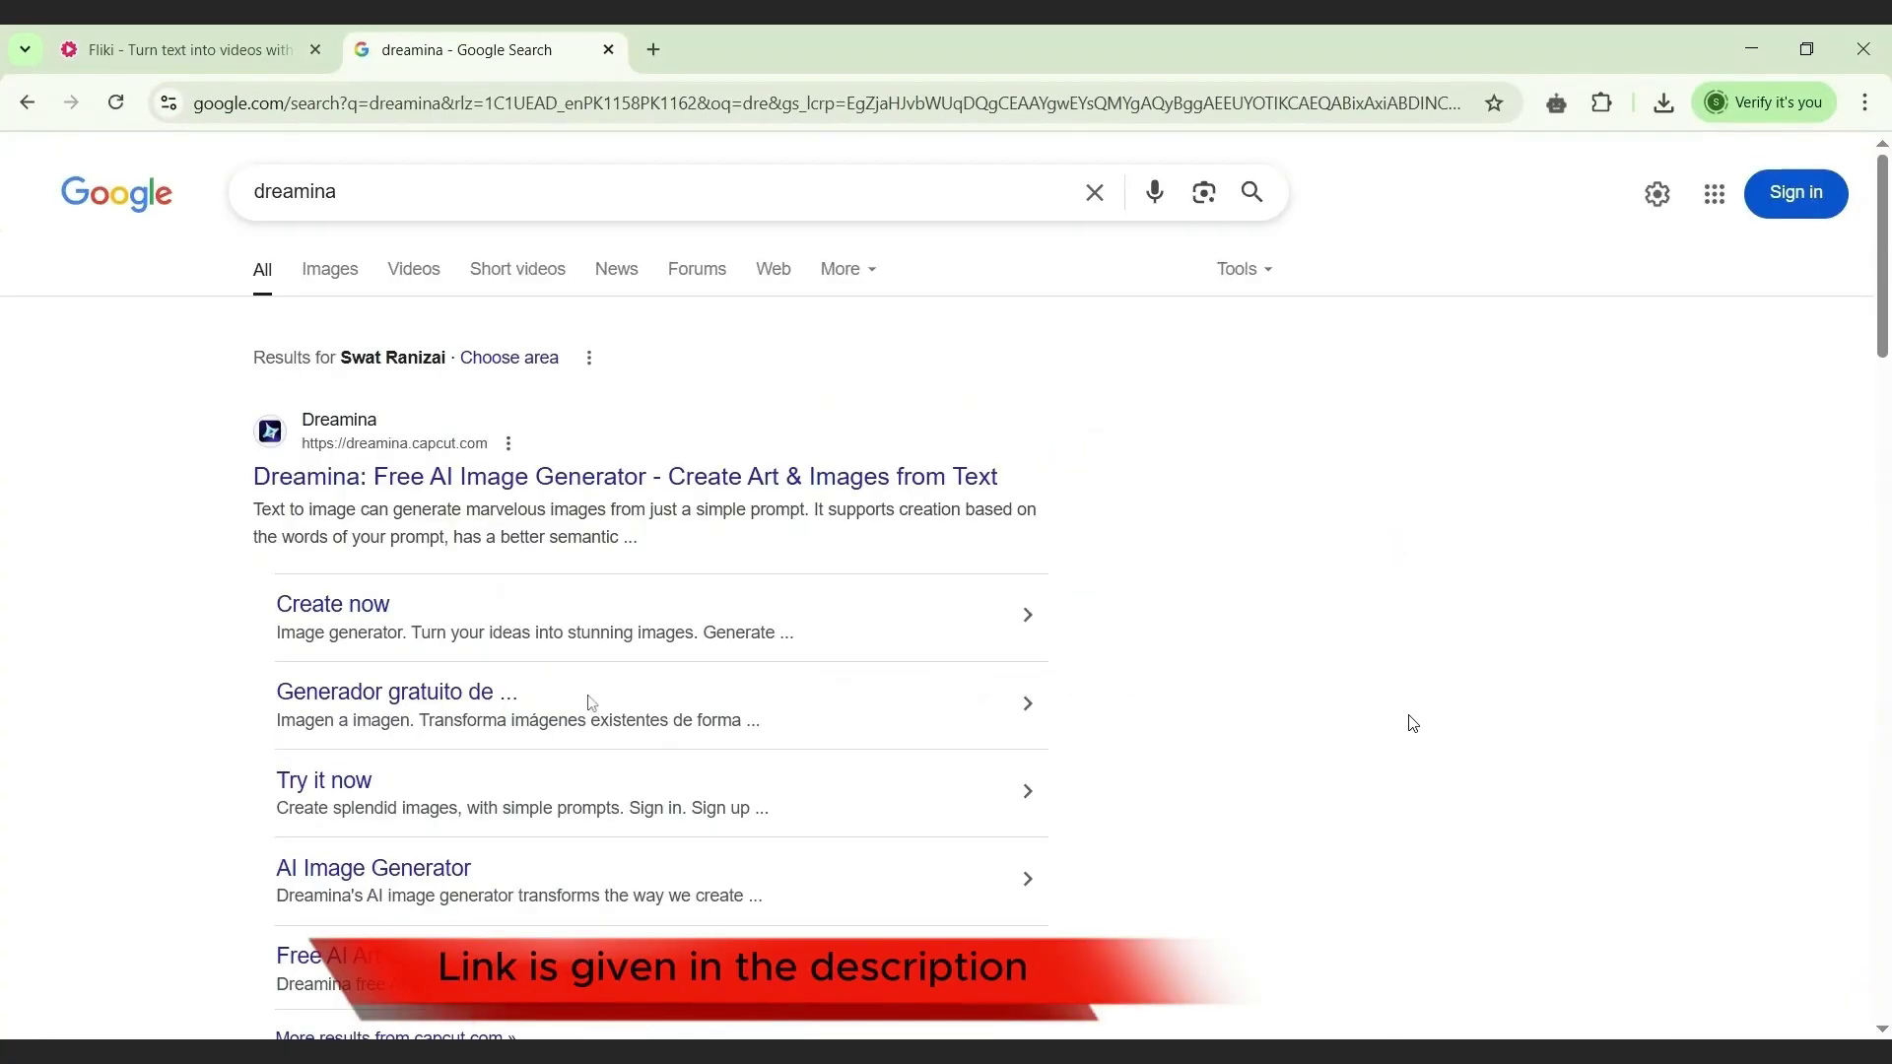
click(405, 477)
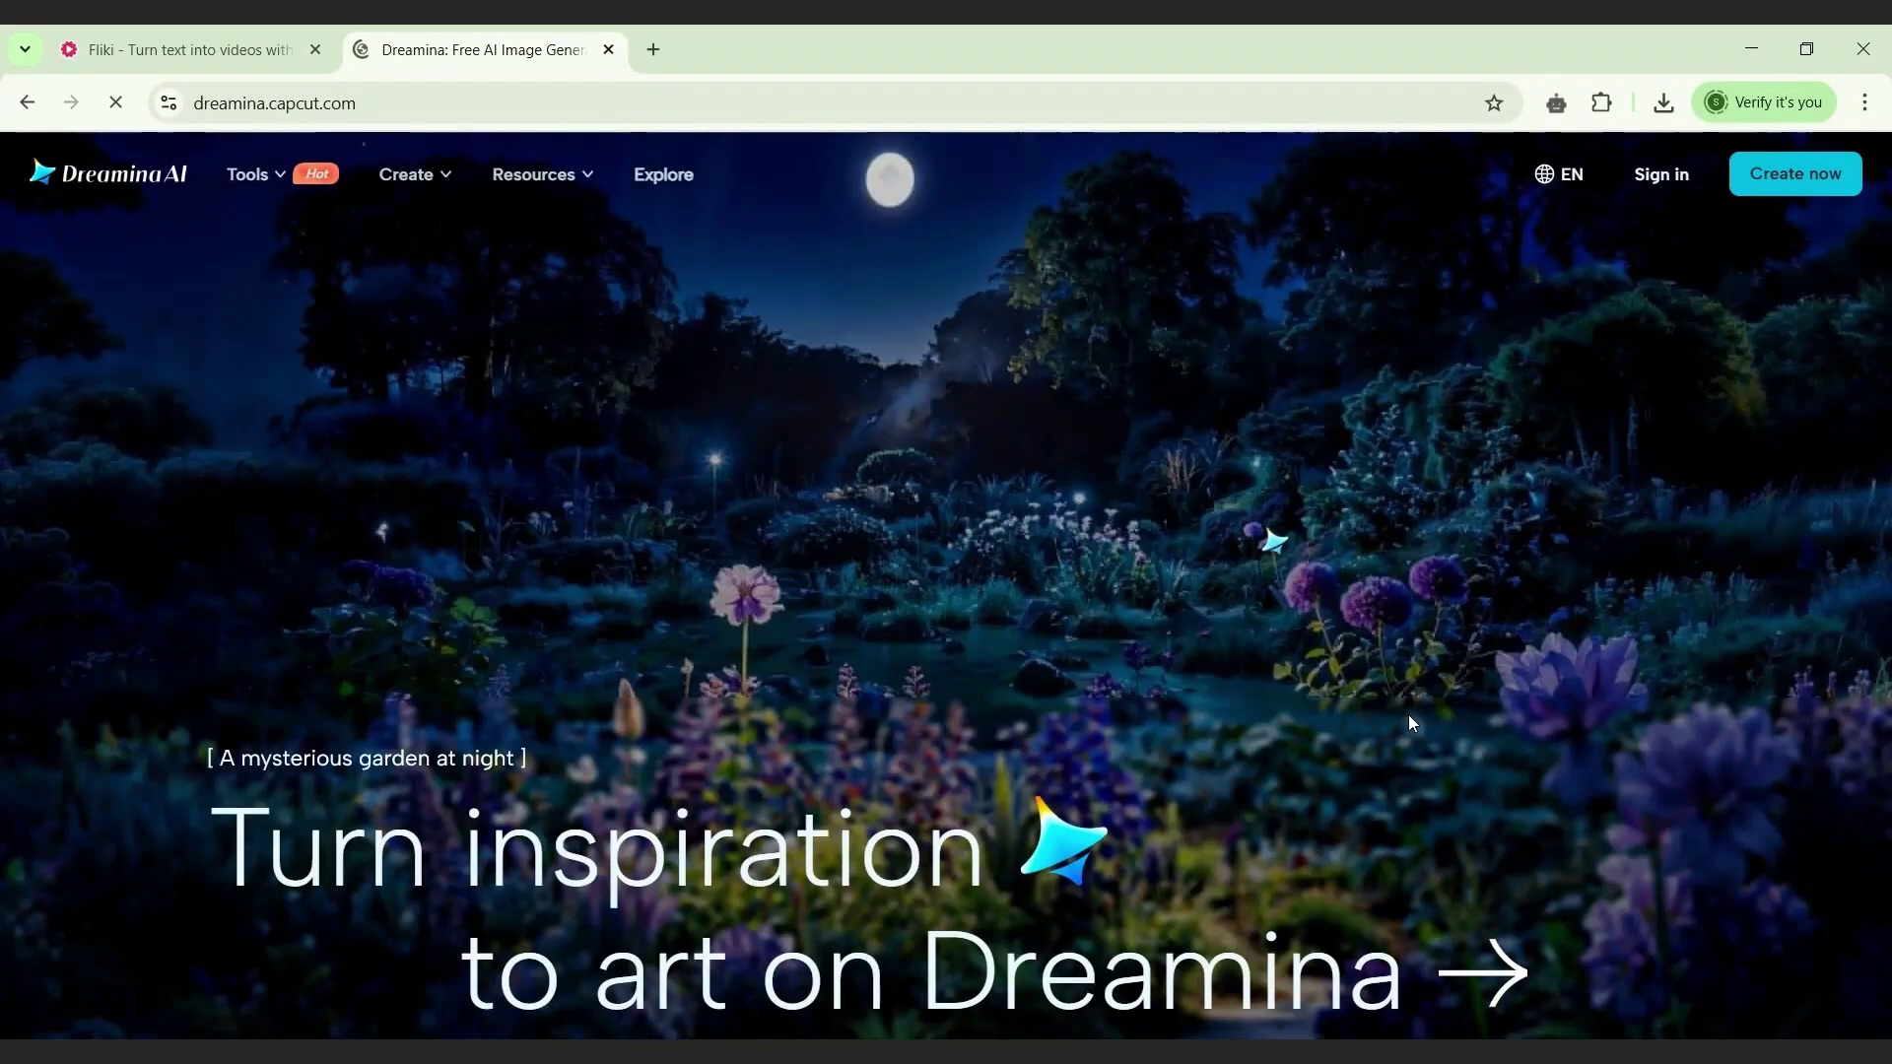
Step: Scroll through the Dreamina homepage and bring up the Sign in options
scroll(1410, 723, down, 15)
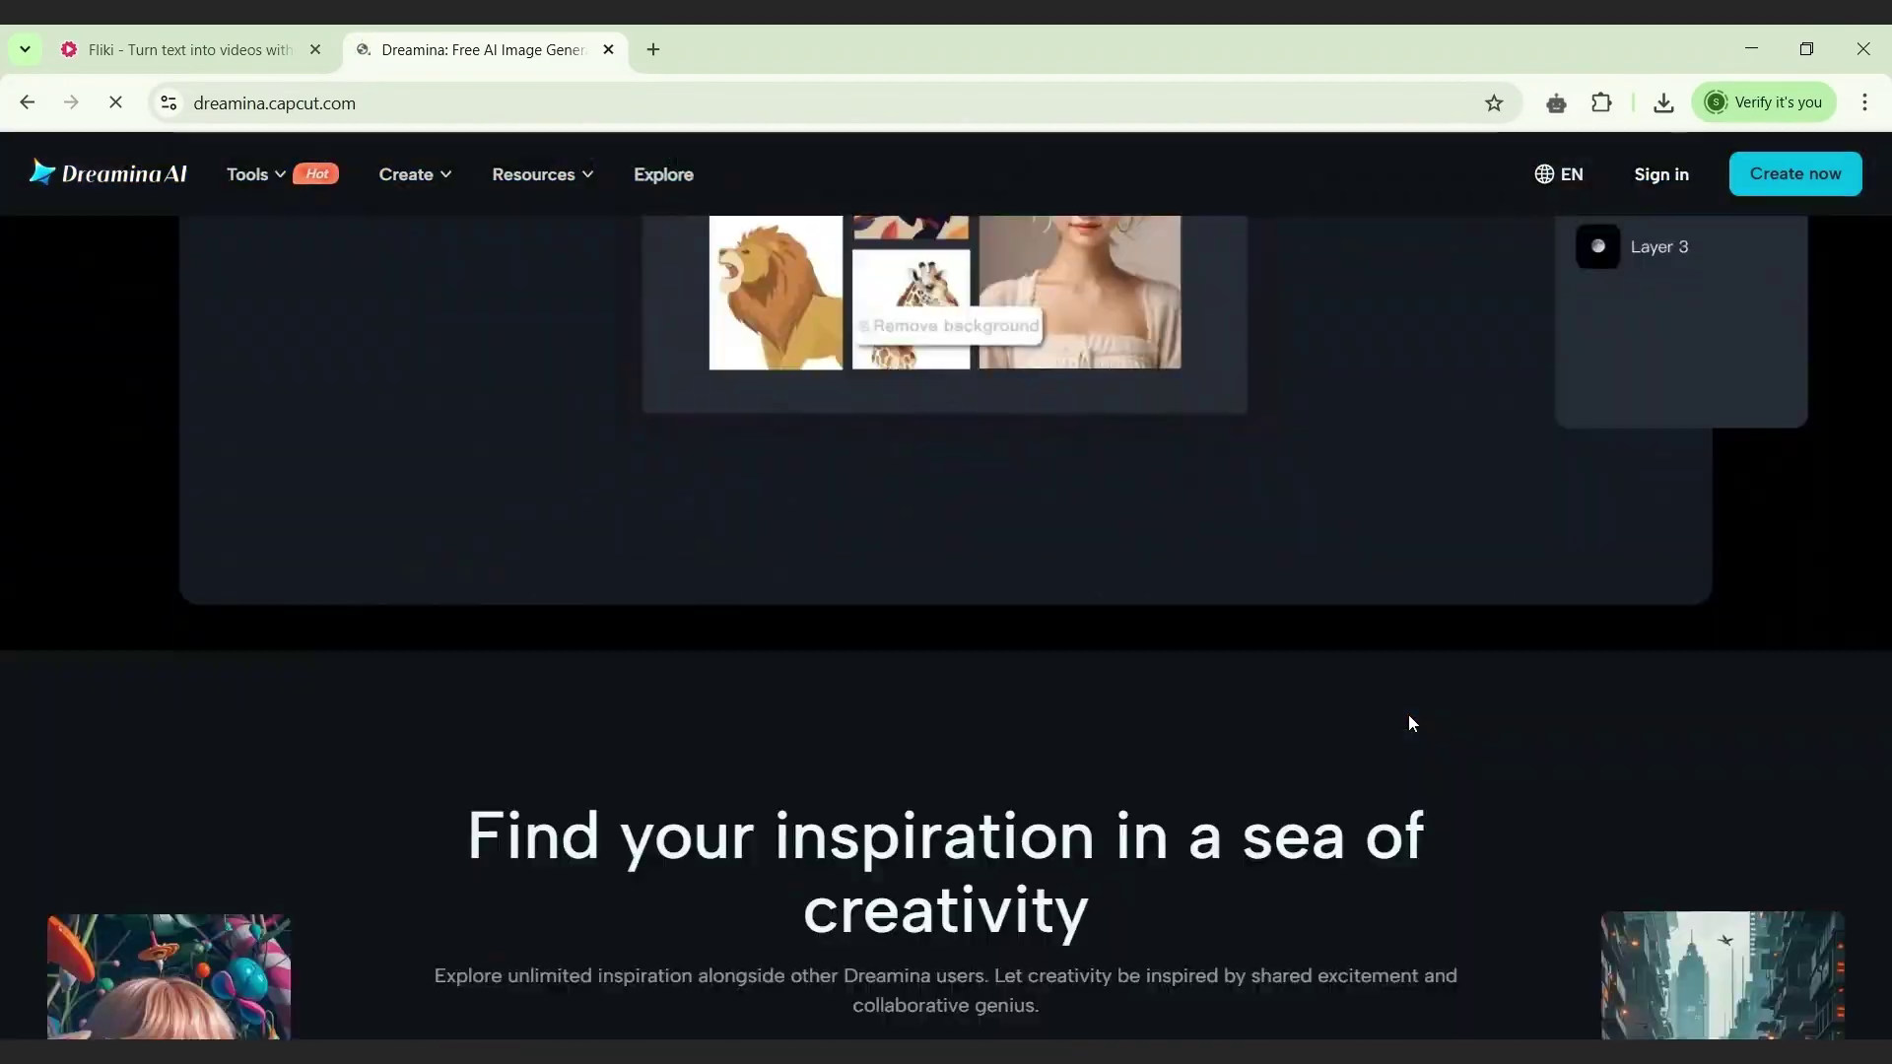
scroll(1410, 724, up, 15)
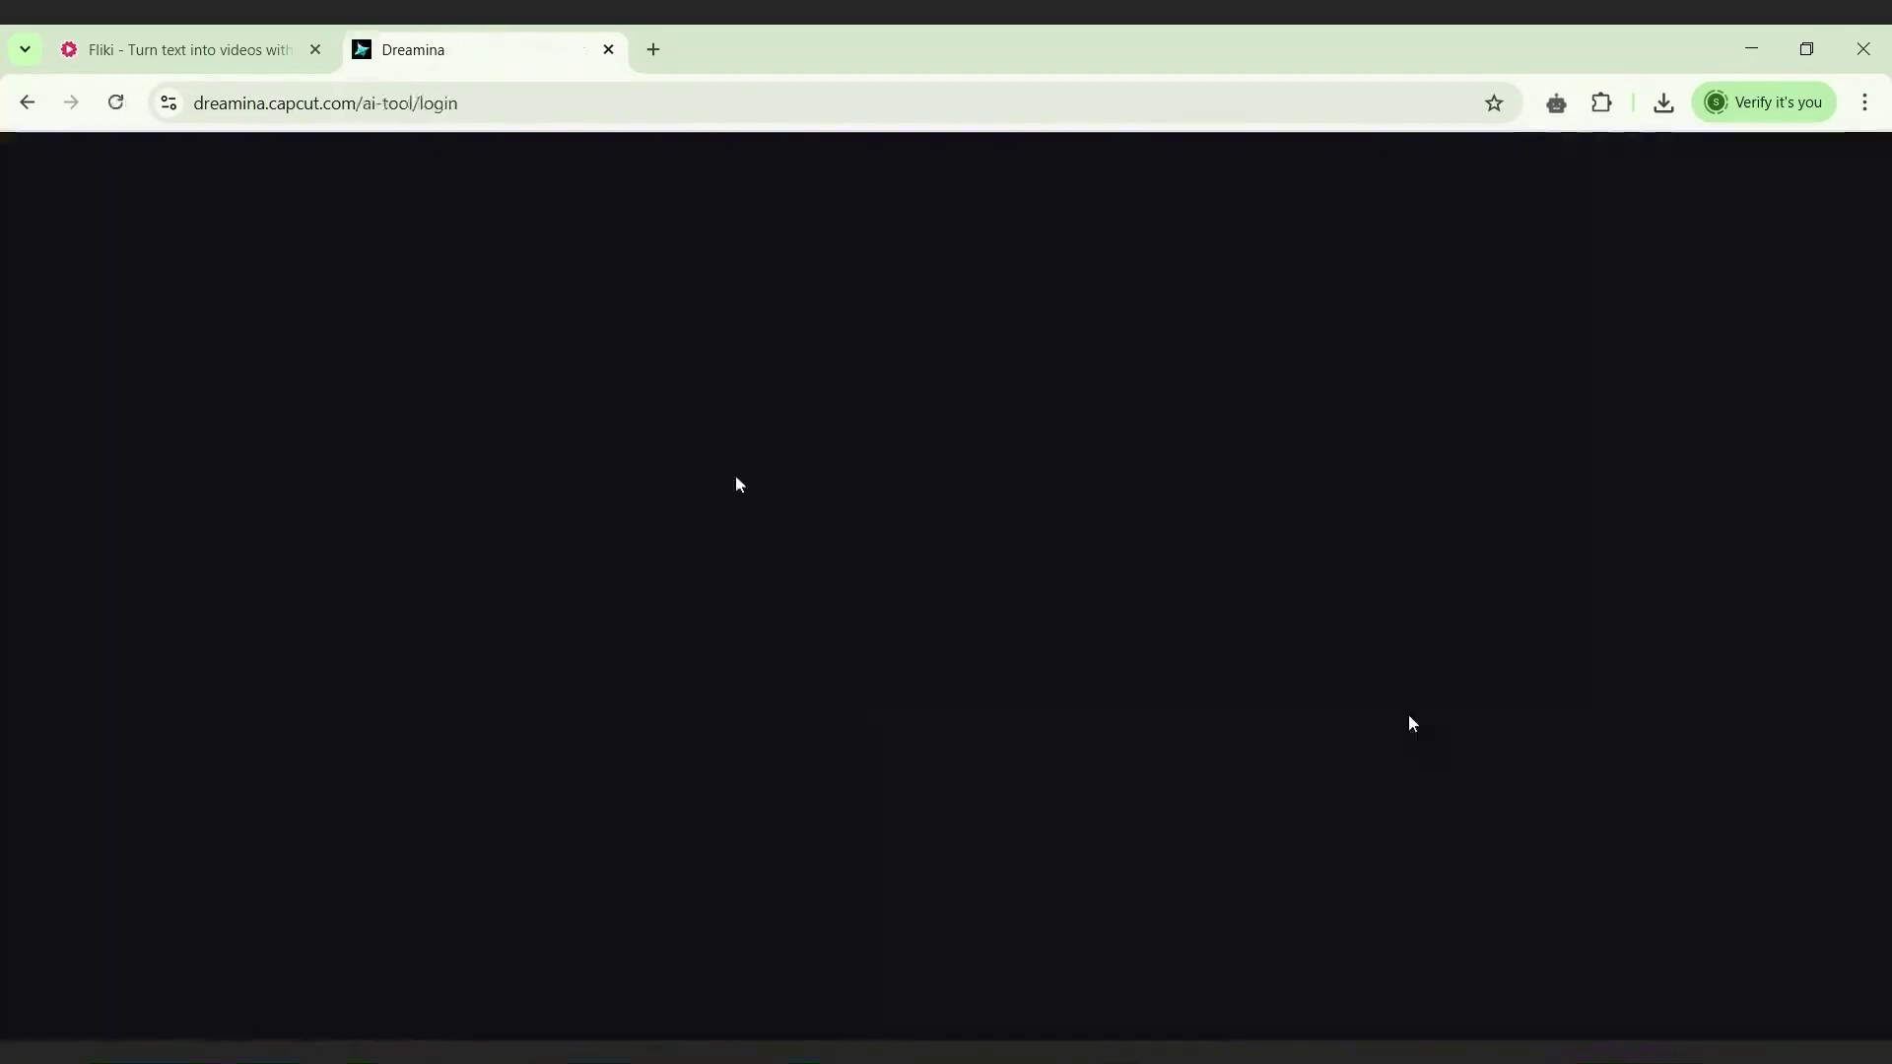
click(1149, 663)
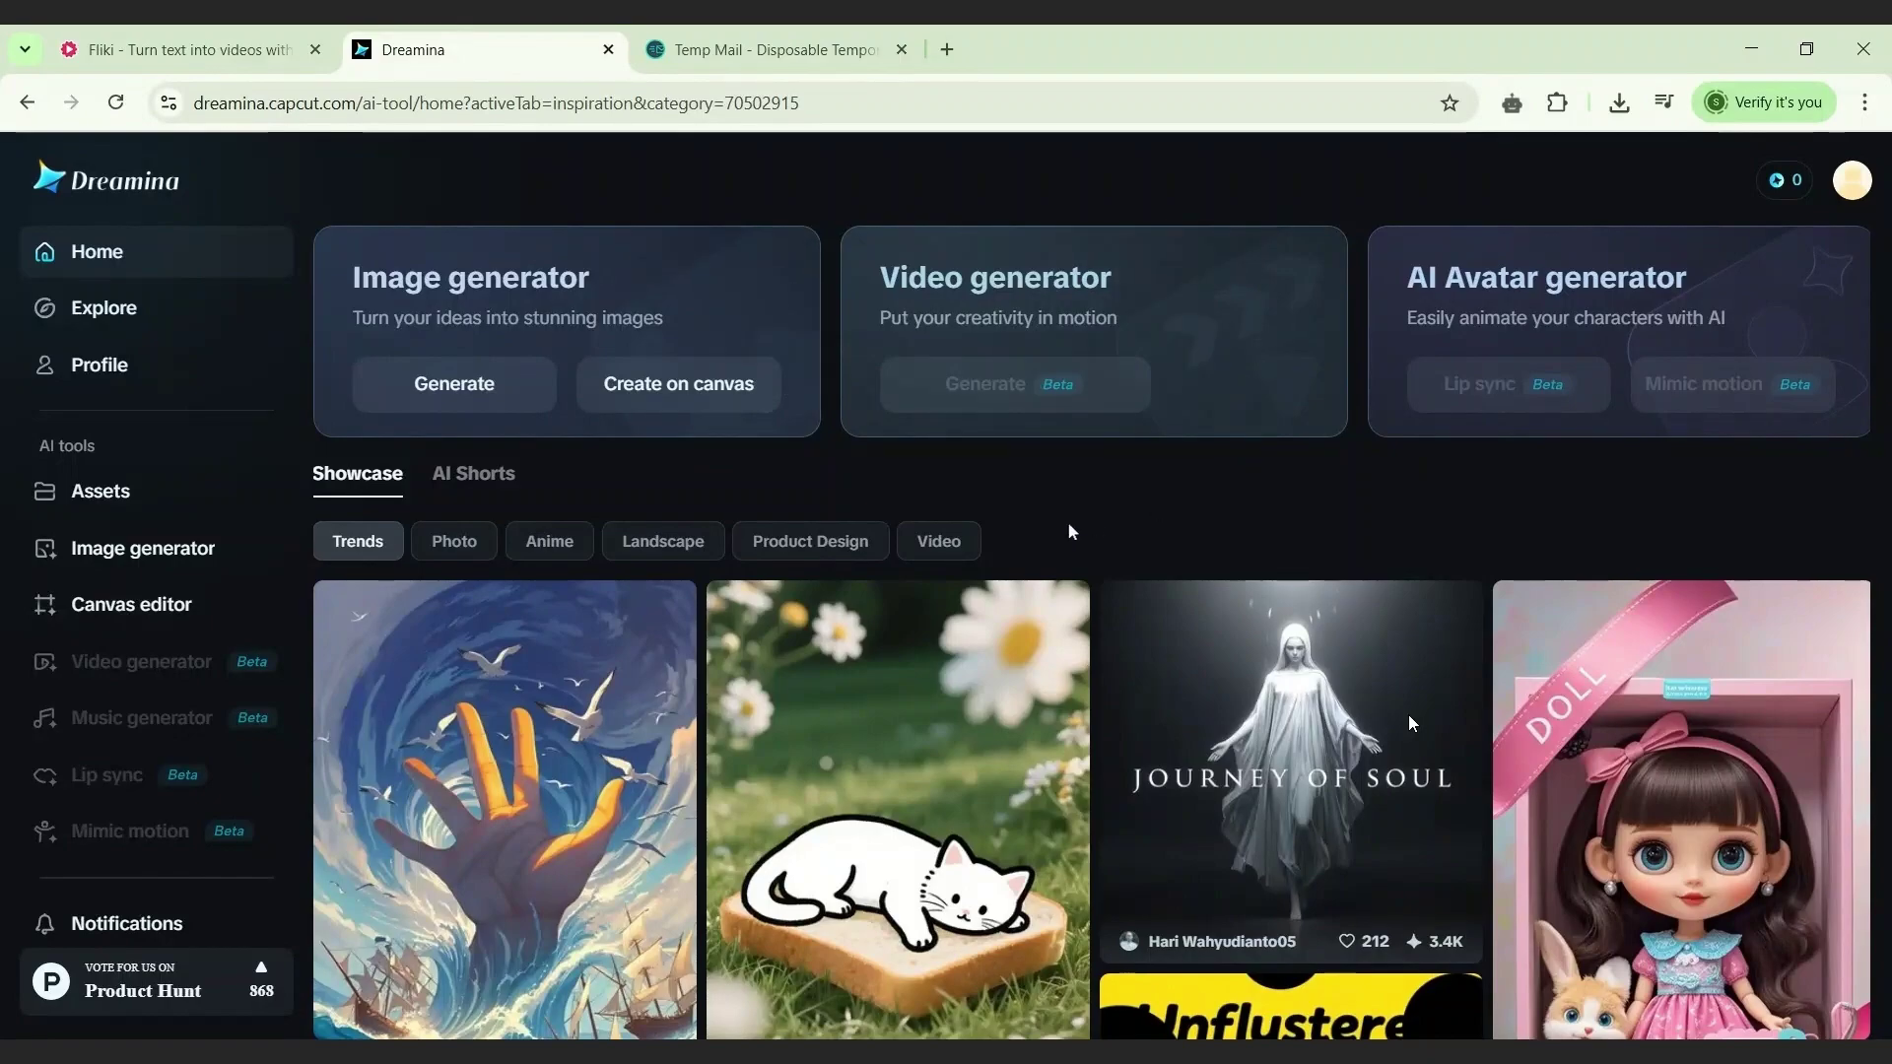
scroll(1067, 530, down, 3)
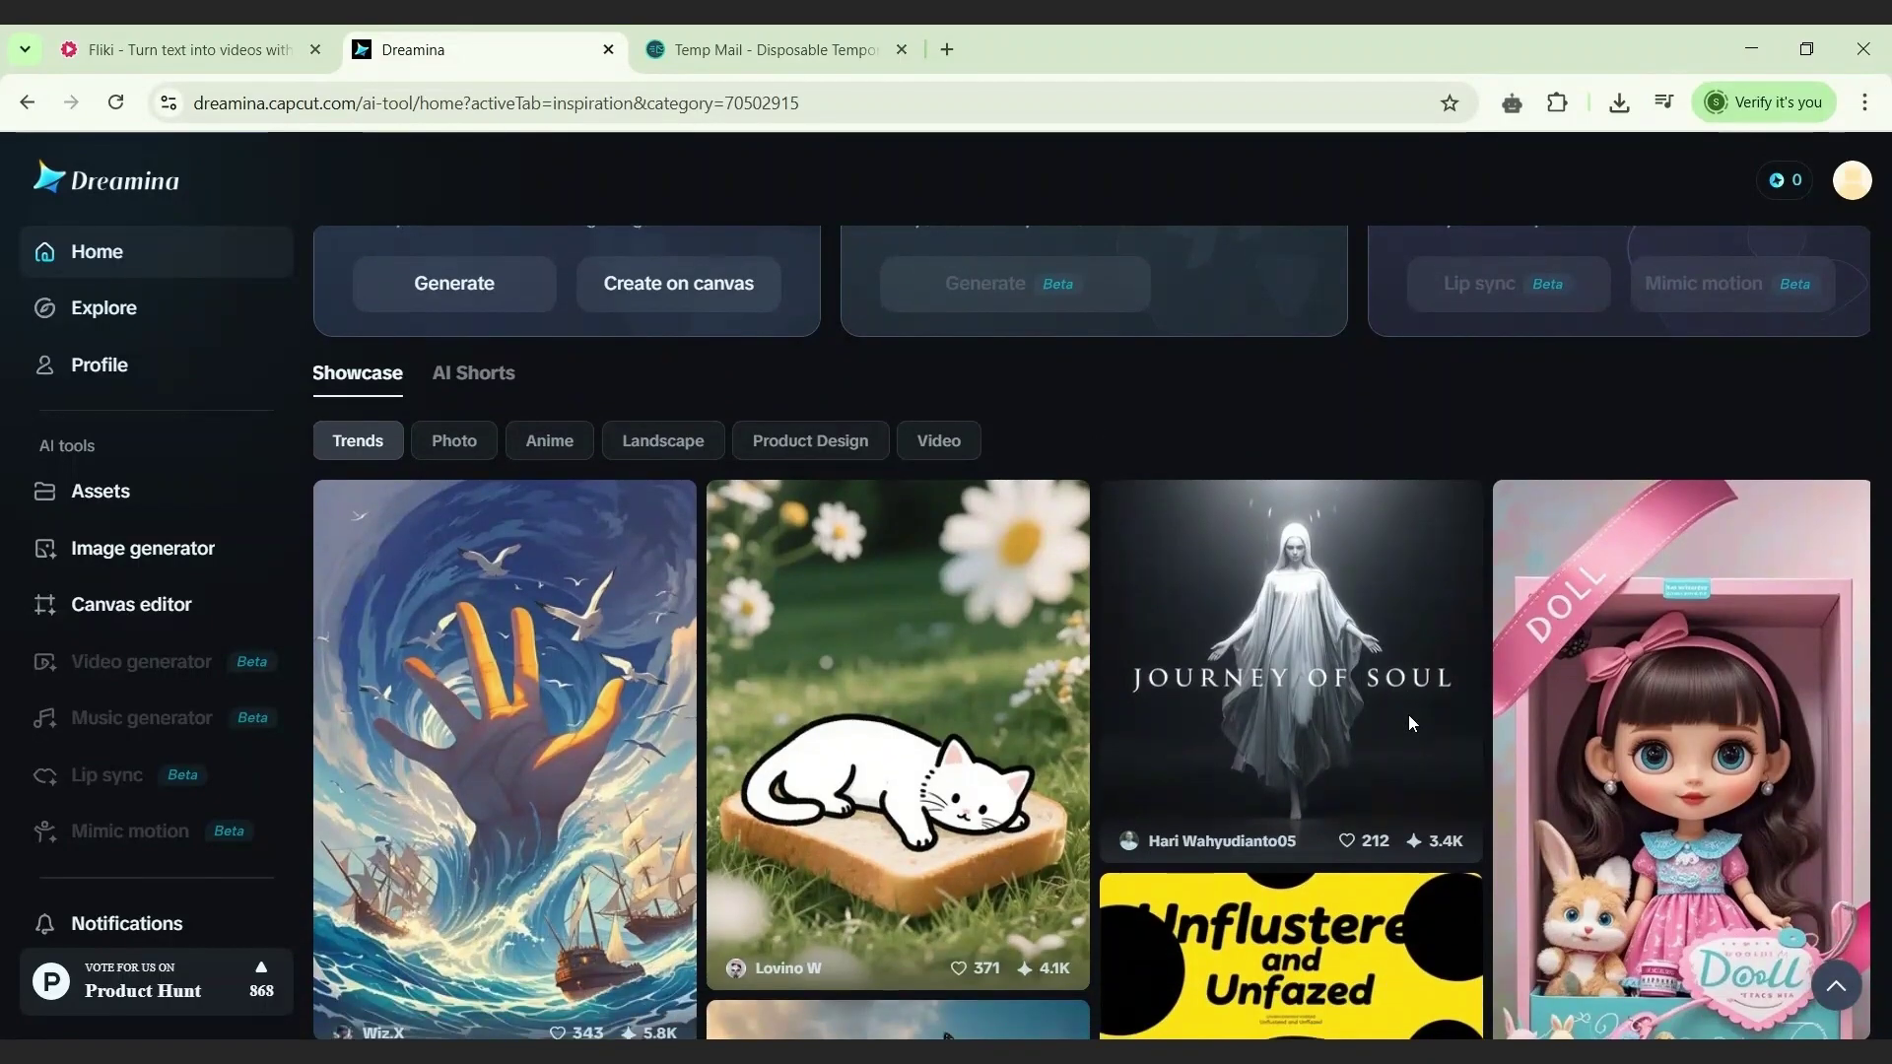
scroll(1413, 722, down, 15)
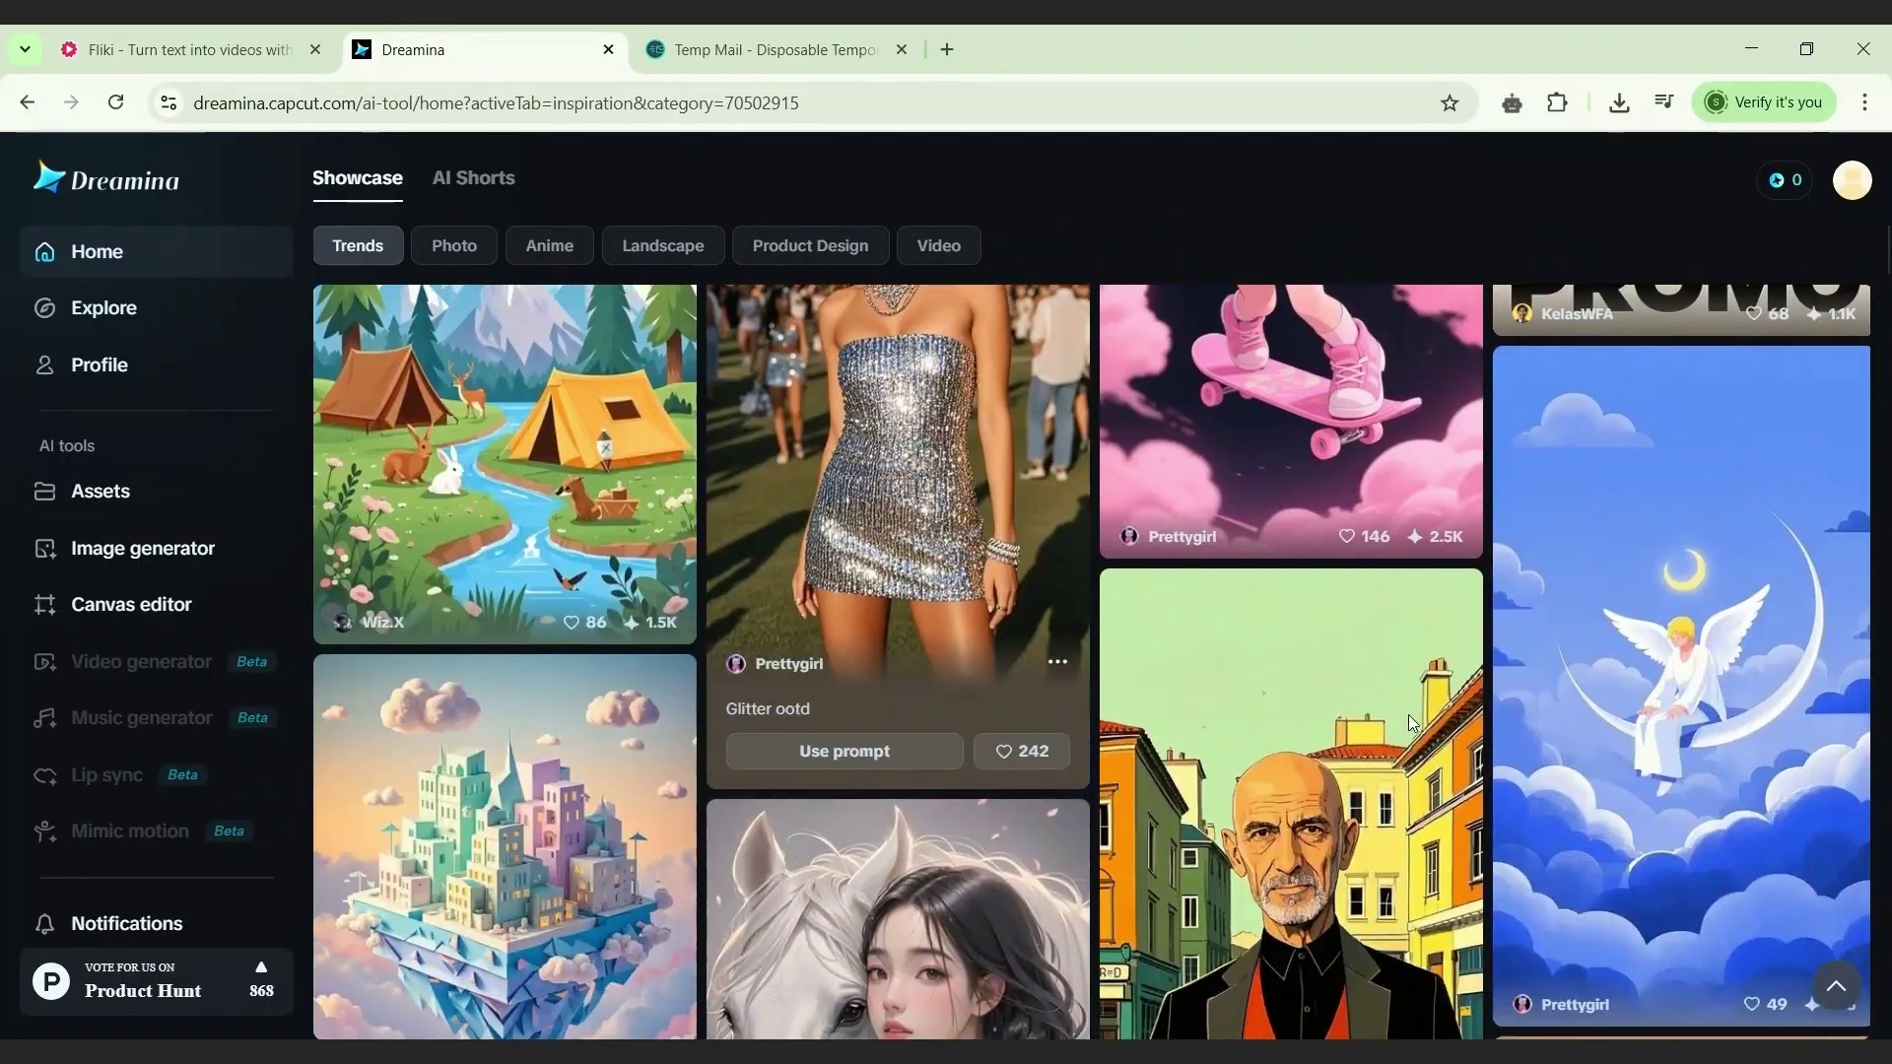
scroll(1413, 722, down, 12)
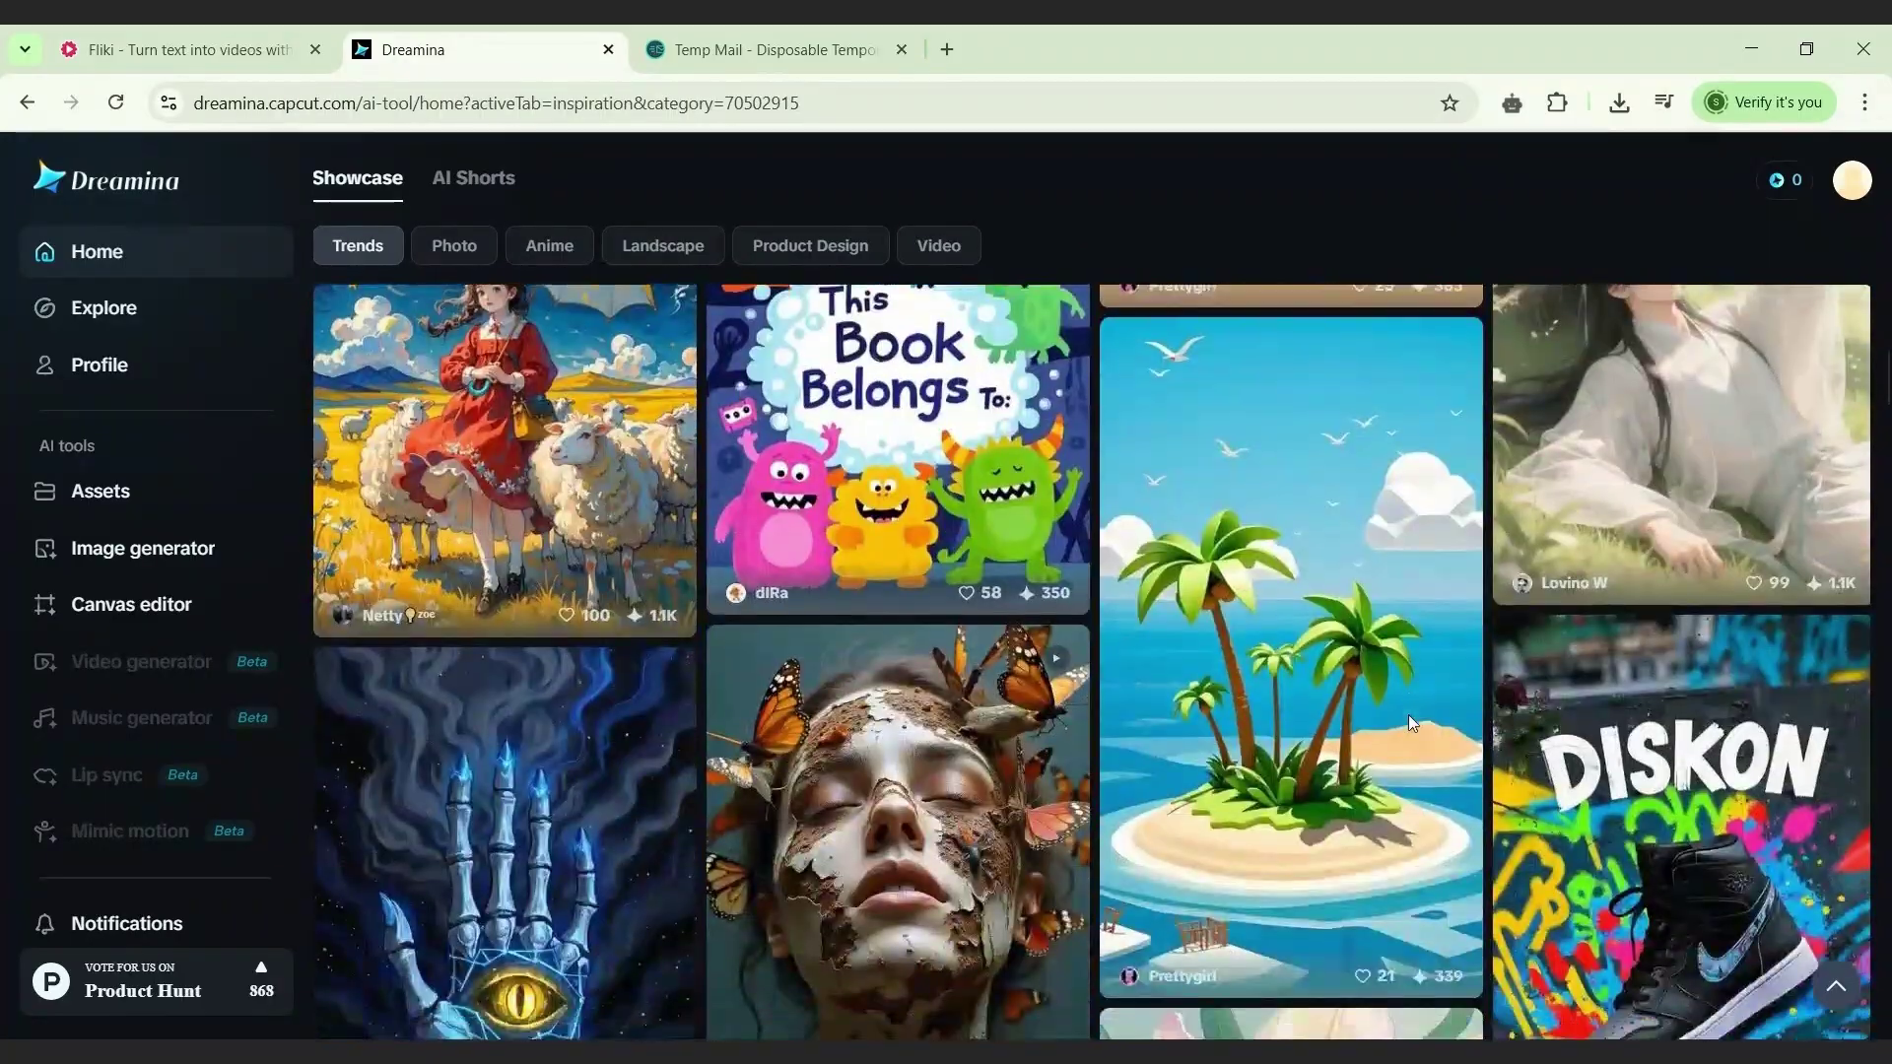
scroll(1413, 722, down, 10)
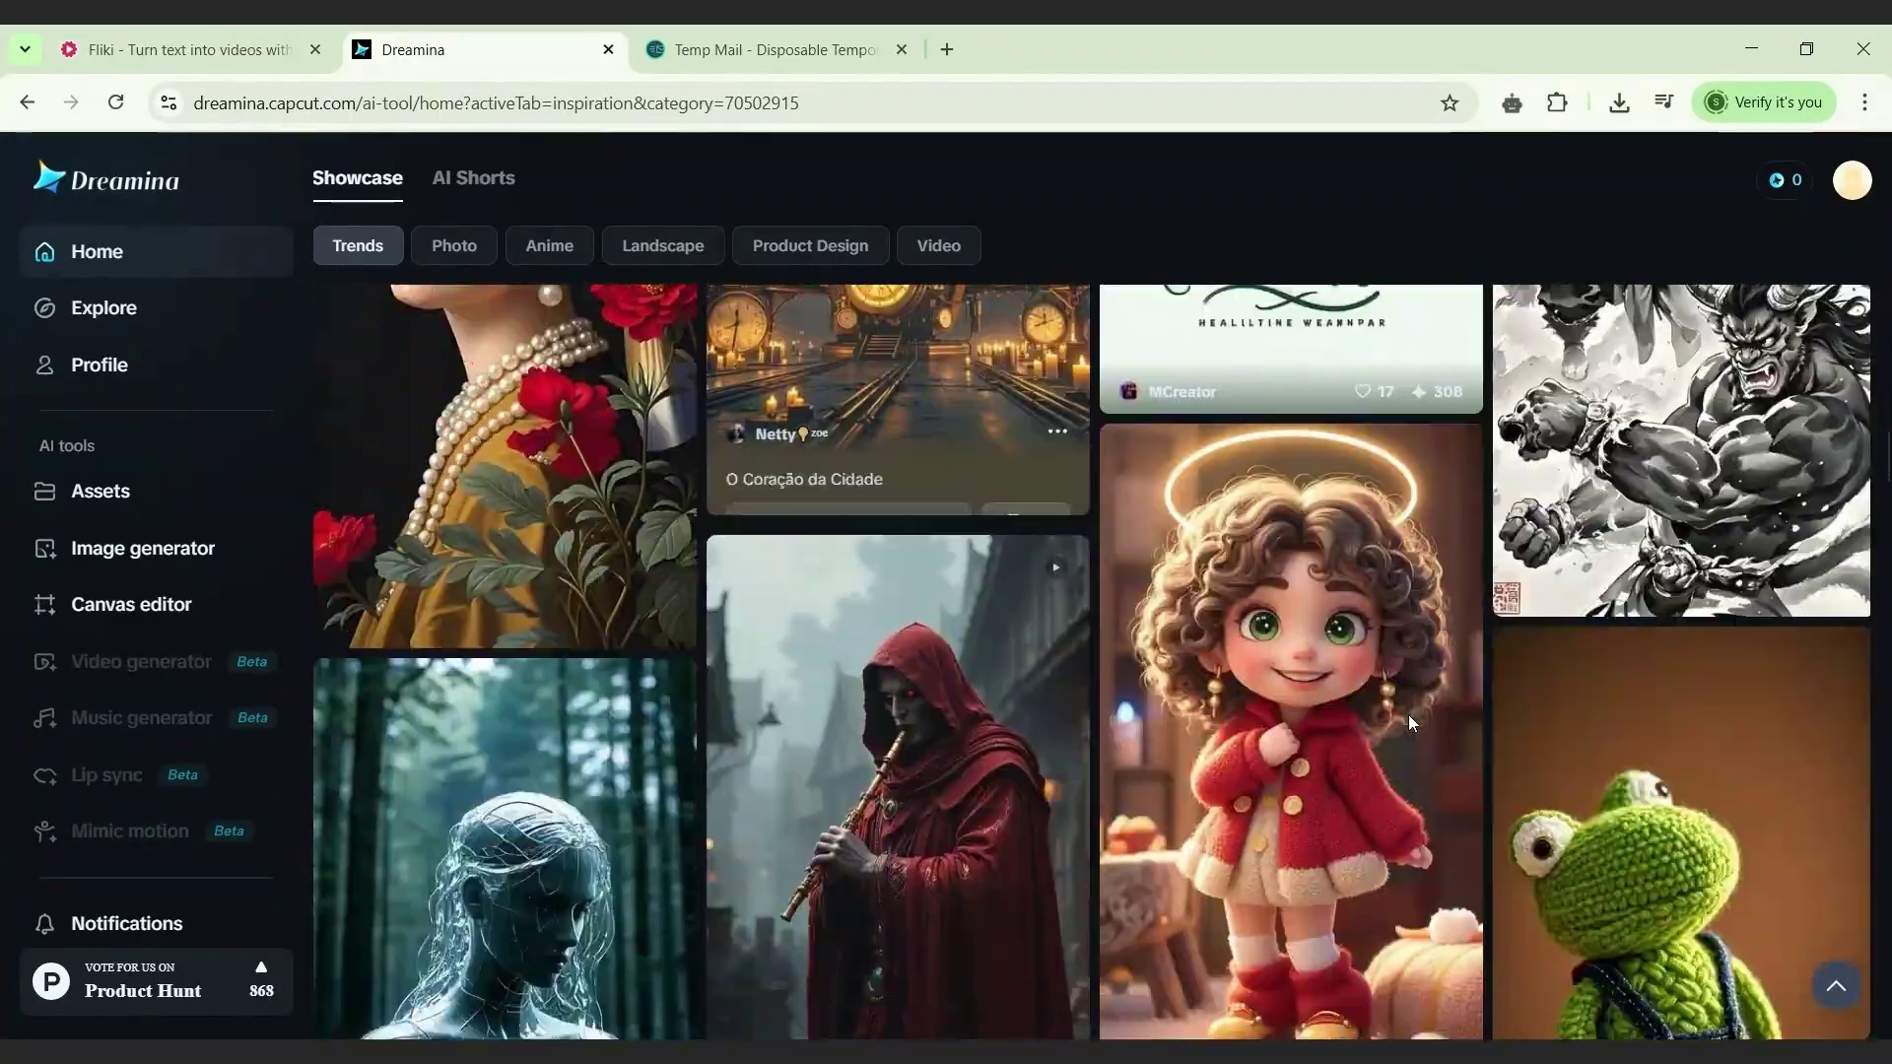
scroll(1413, 722, down, 12)
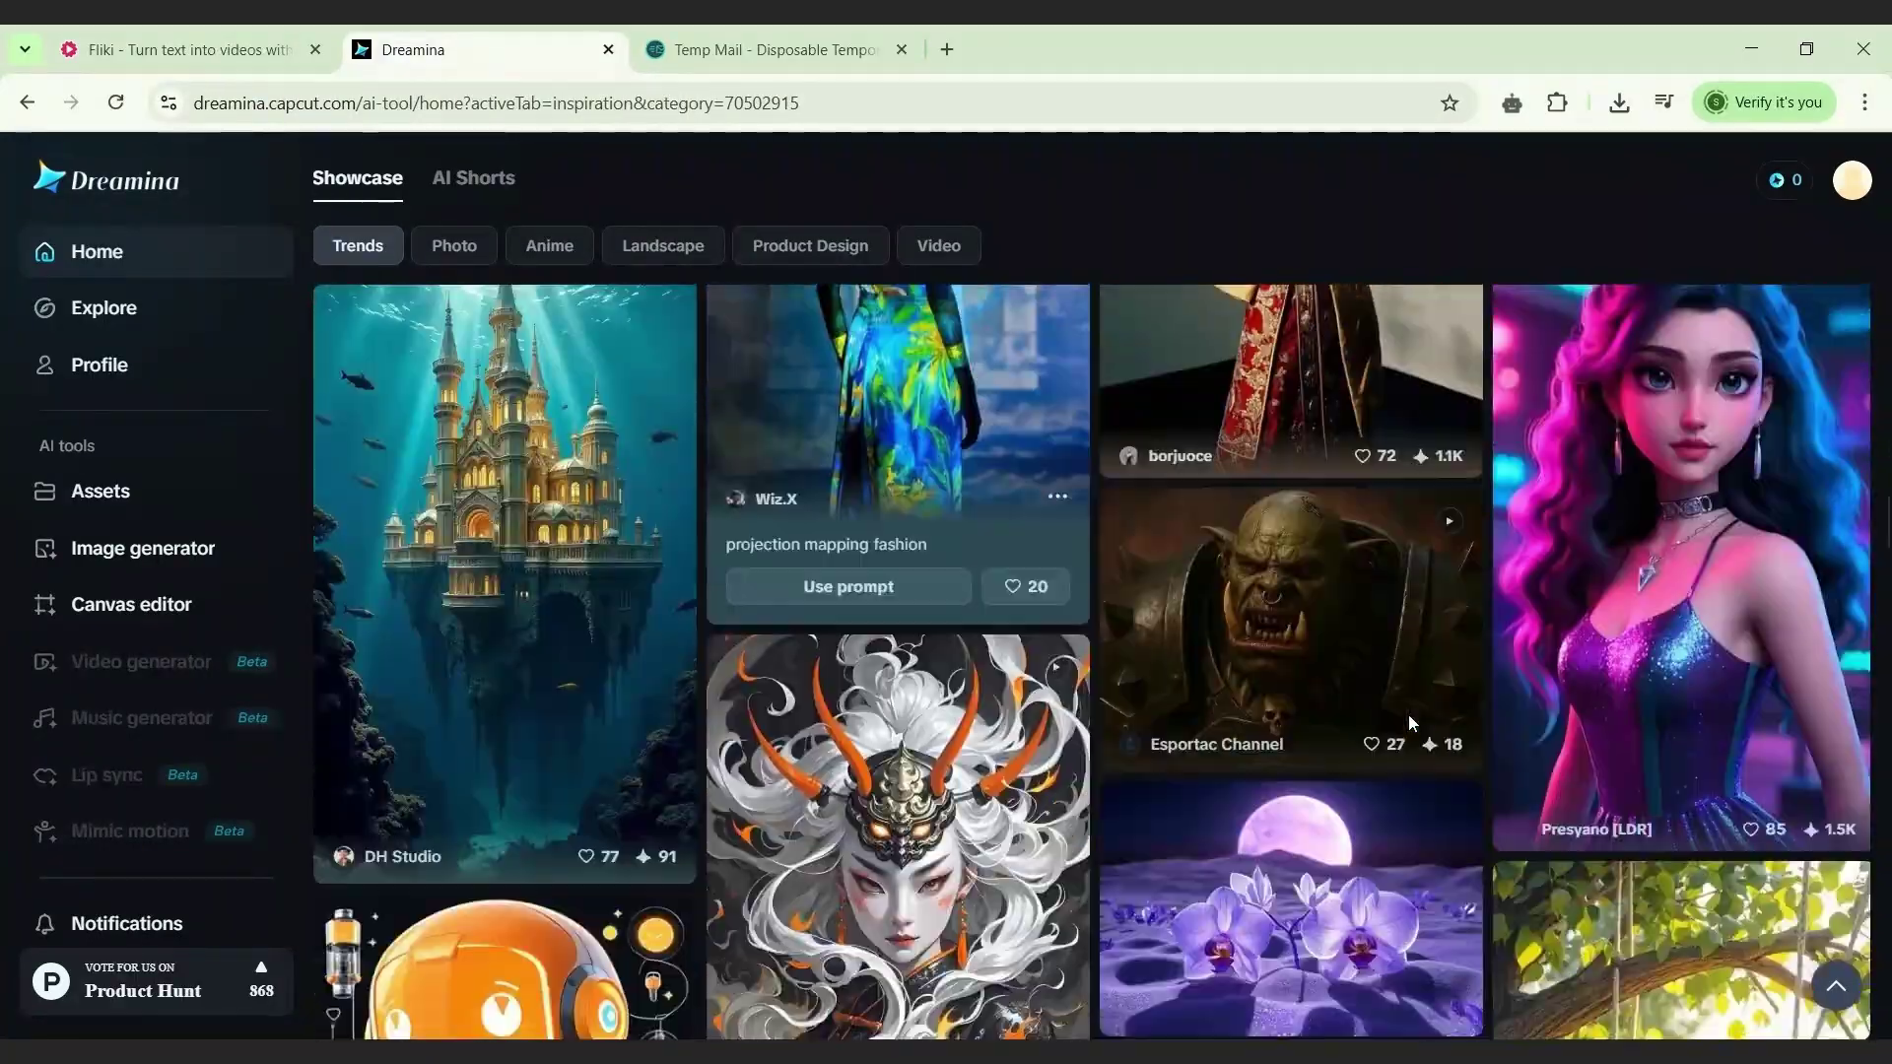
scroll(1413, 722, down, 3)
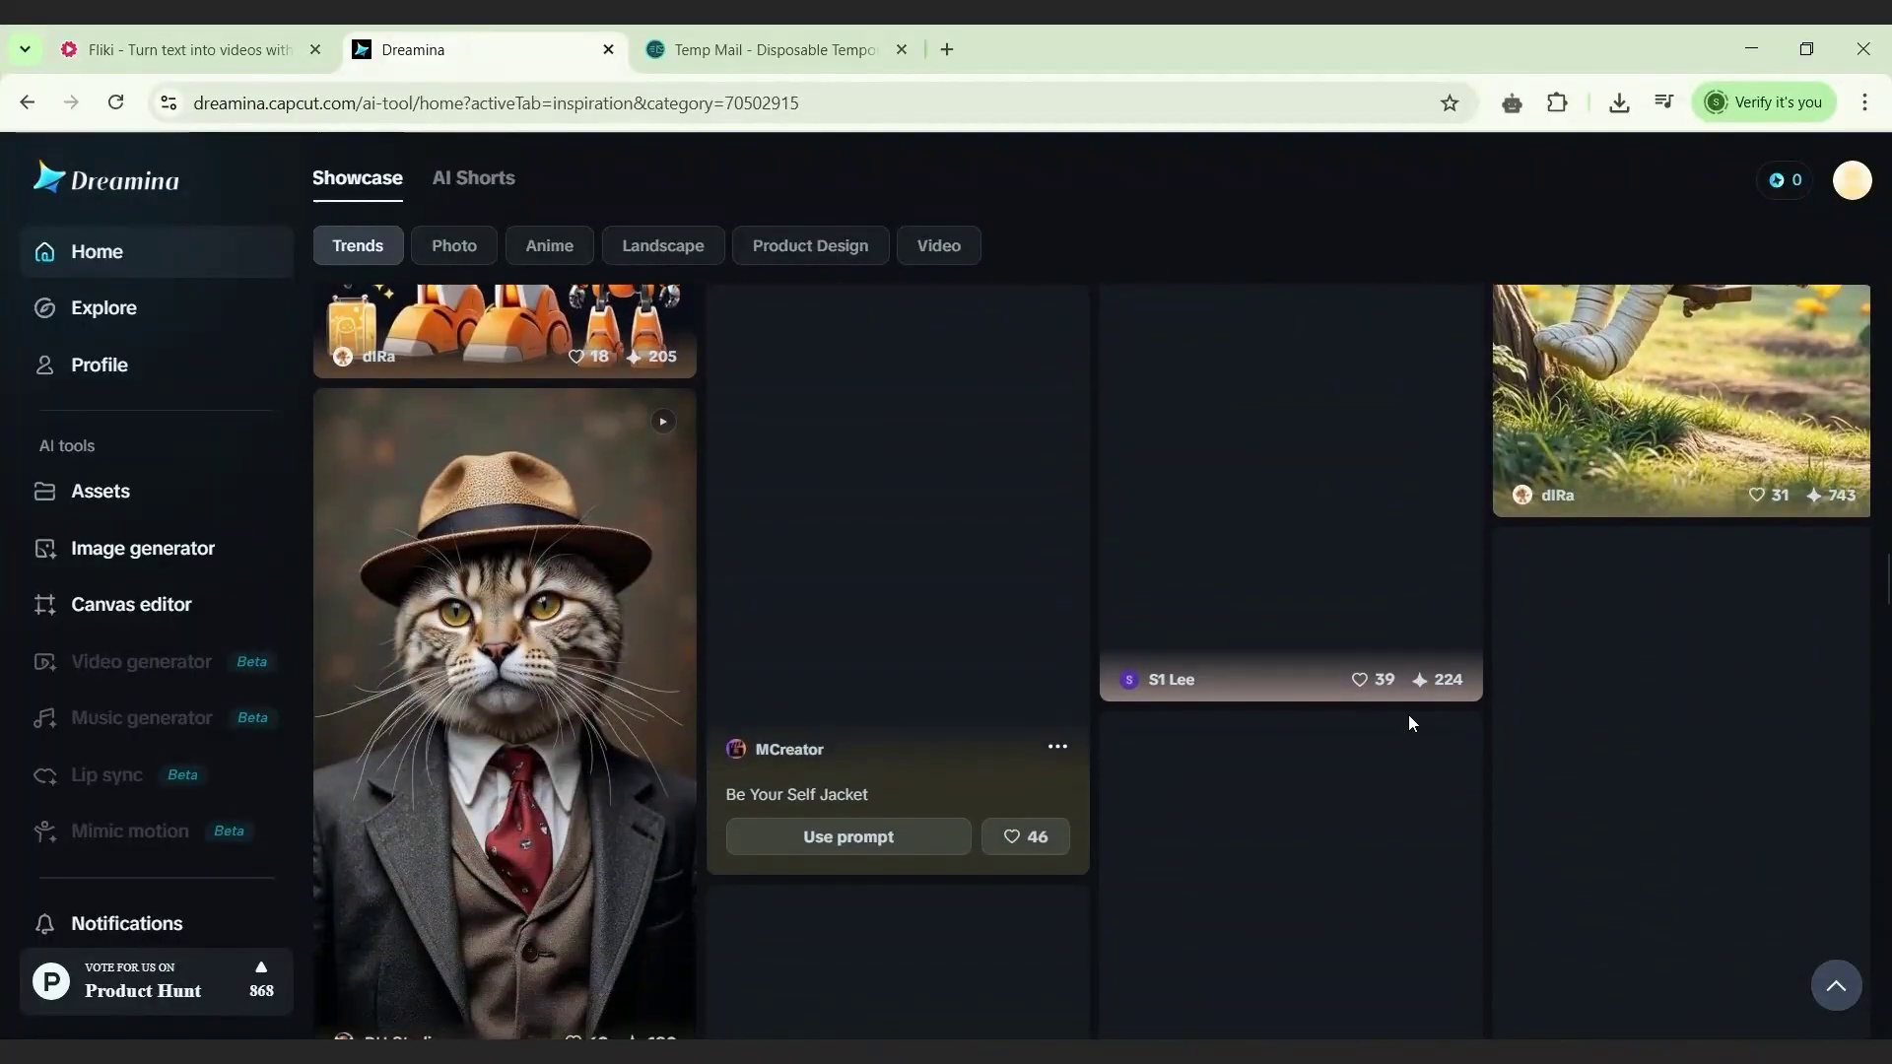
scroll(1414, 723, down, 2)
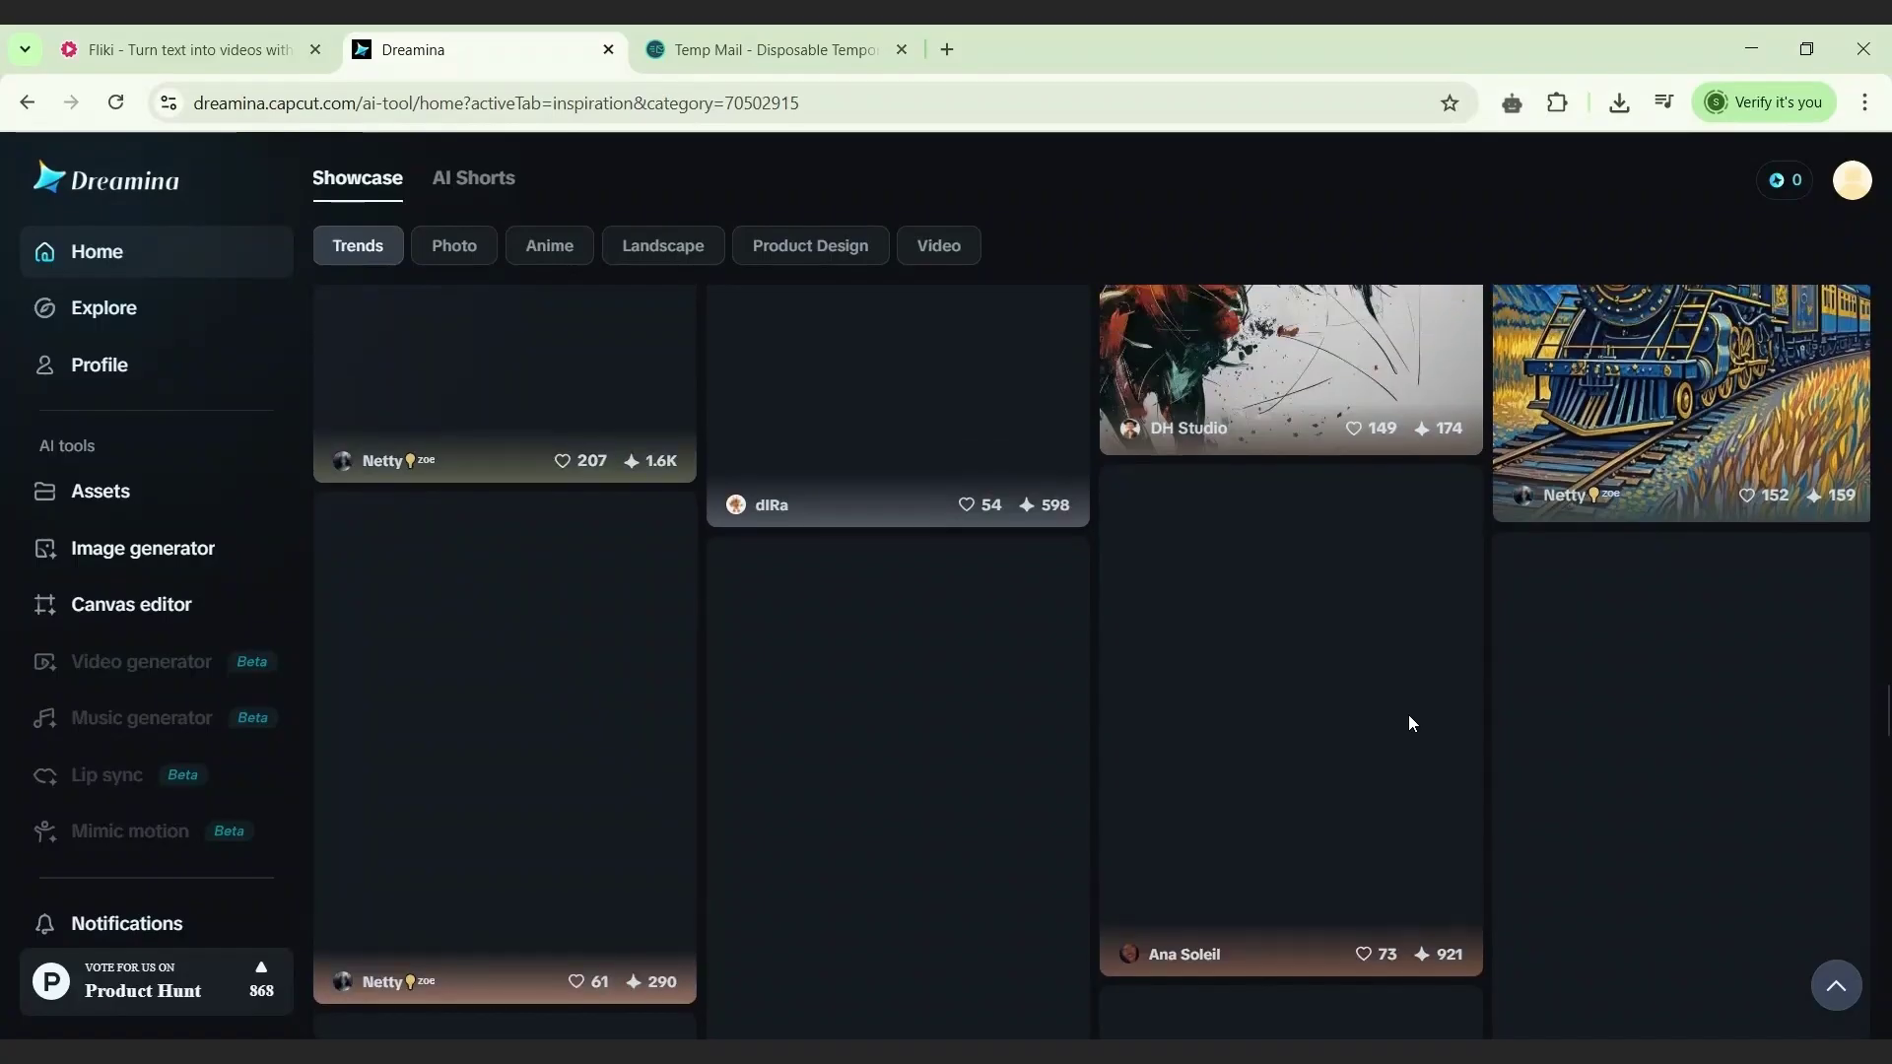
scroll(1413, 723, up, 10)
scroll(1413, 723, up, 15)
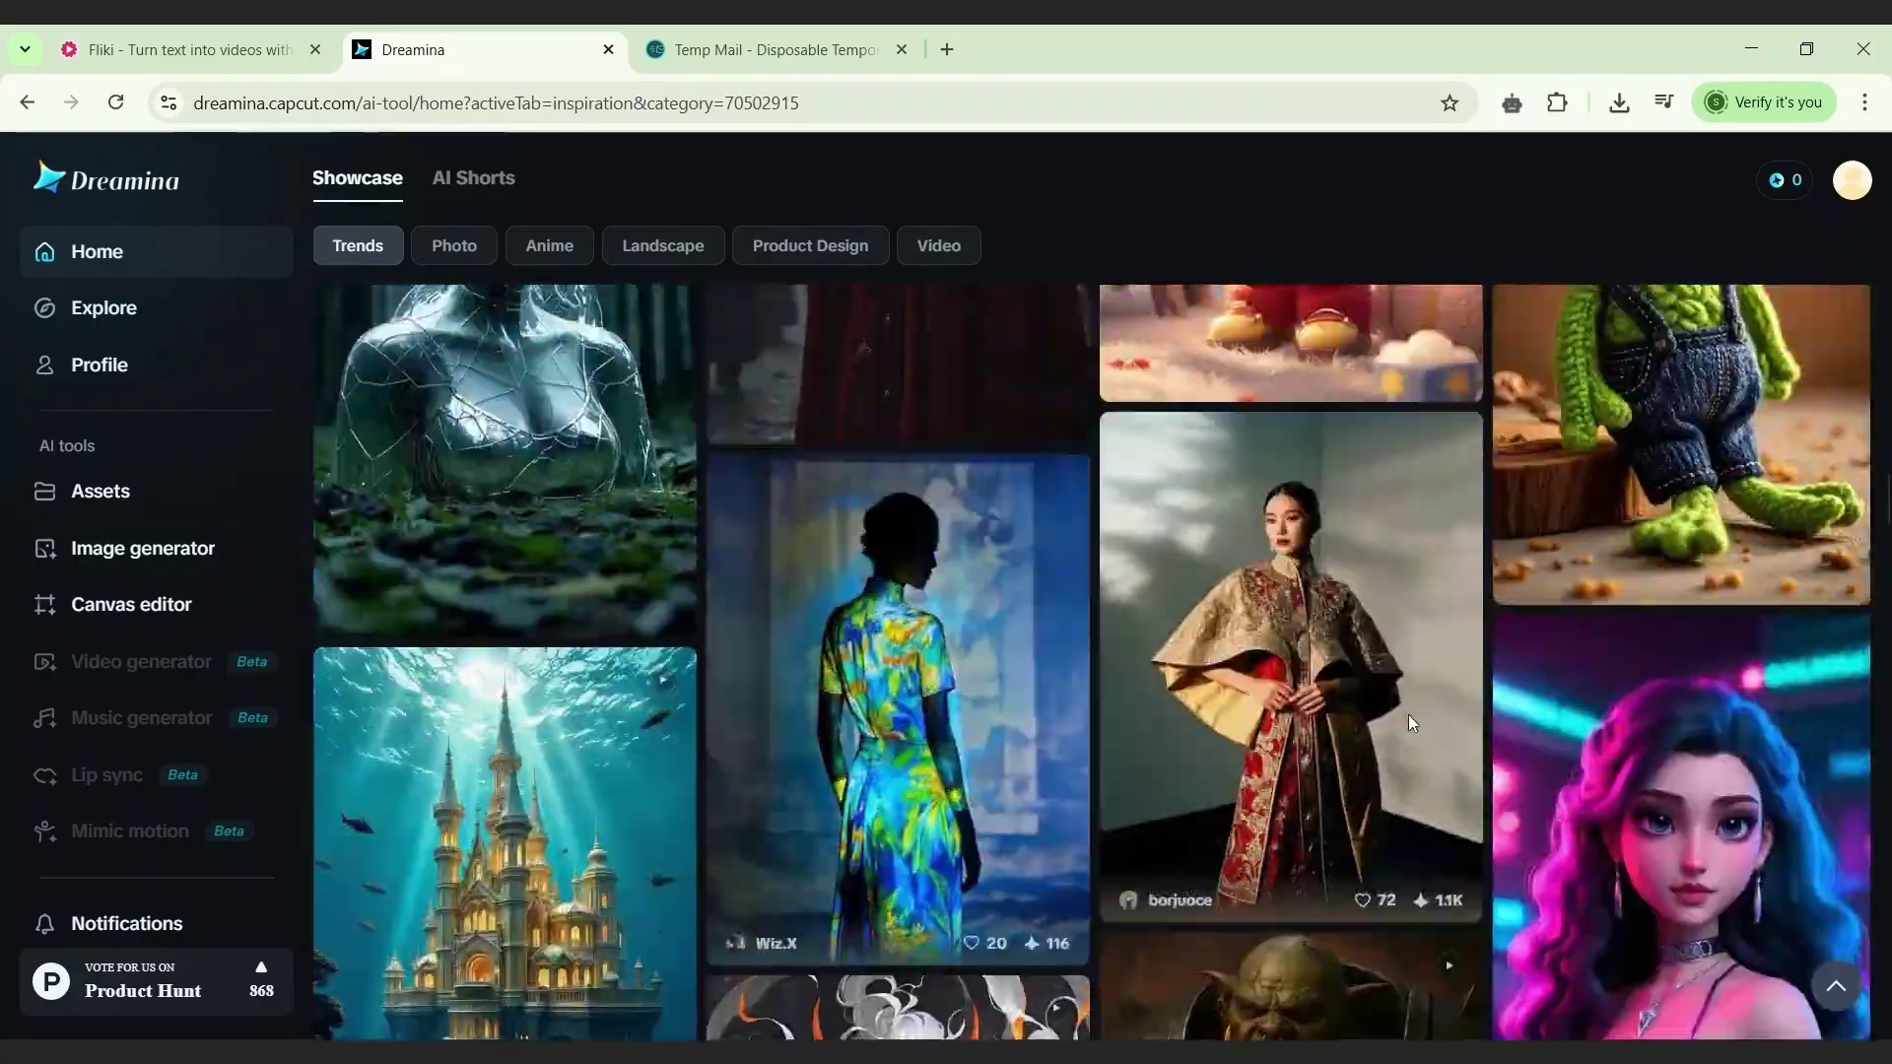
scroll(1414, 723, up, 15)
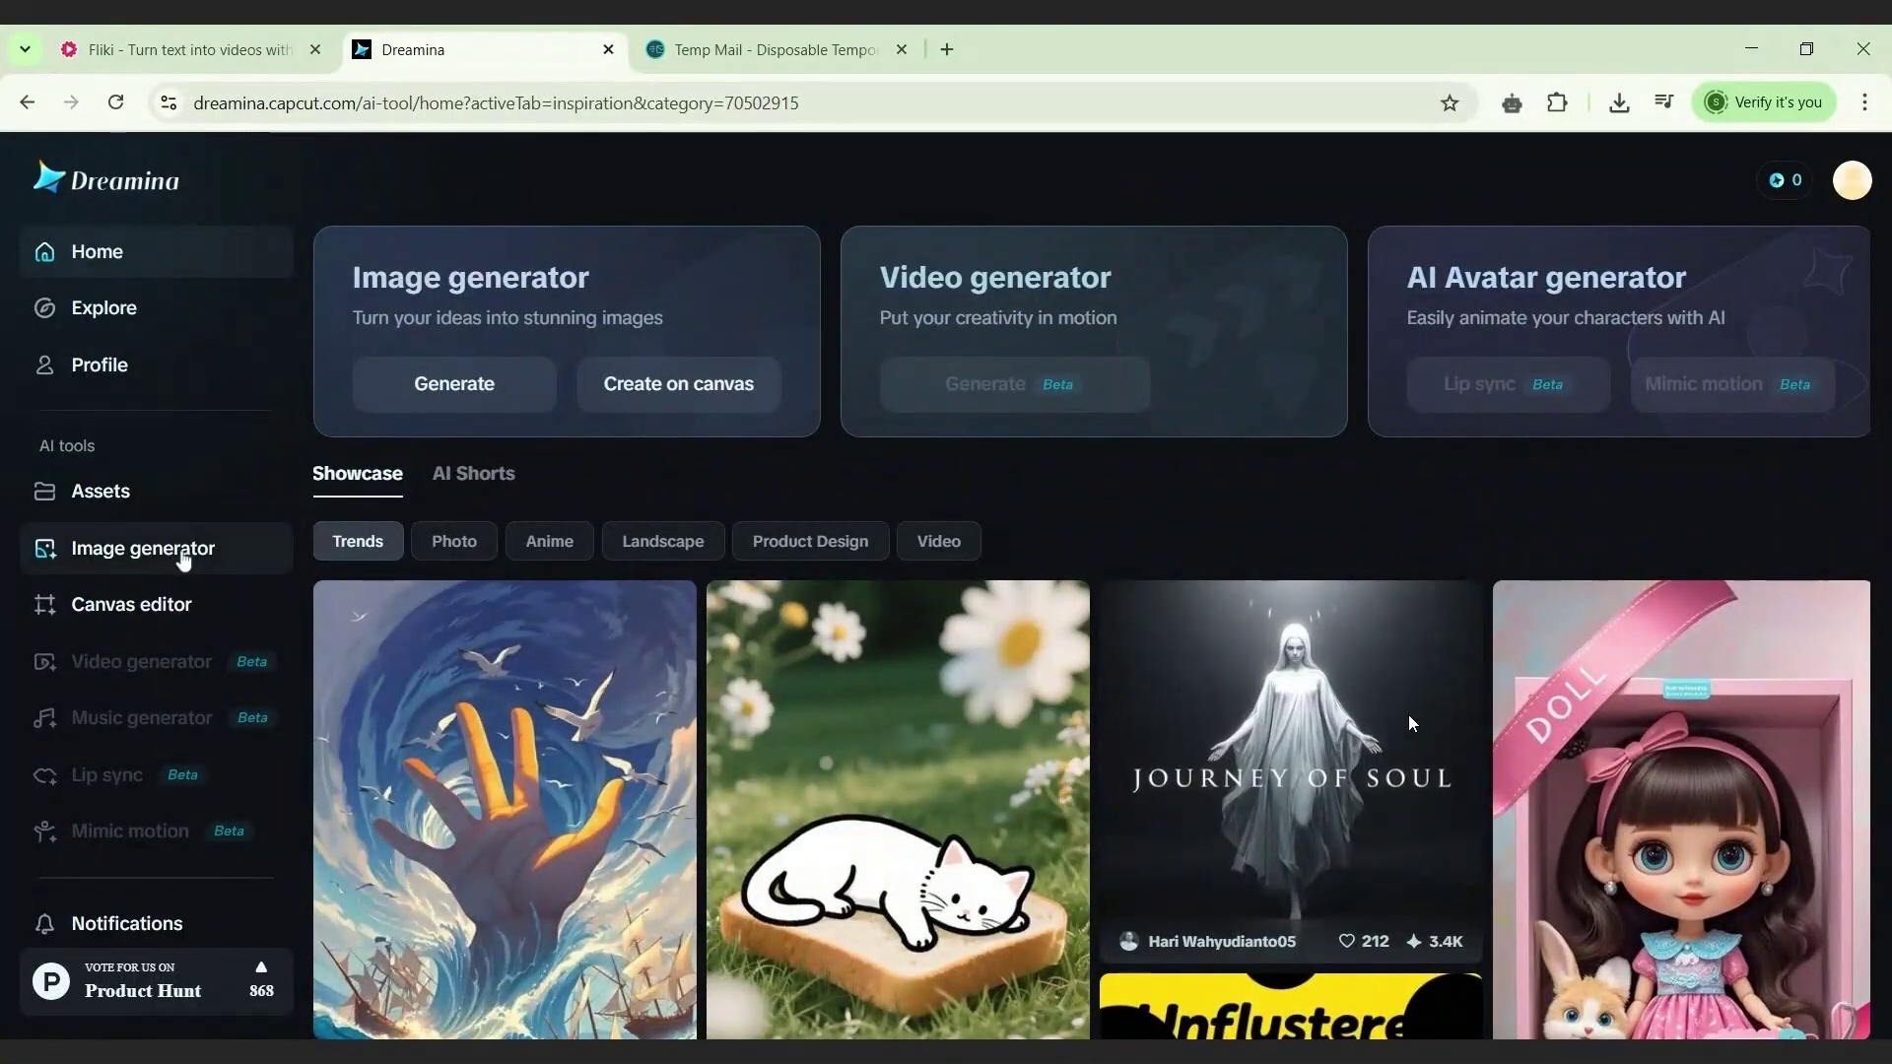
Step: Open the image generator, dismiss the text-on-image tip, and enter 'A cat playing with a baby'
click(460, 384)
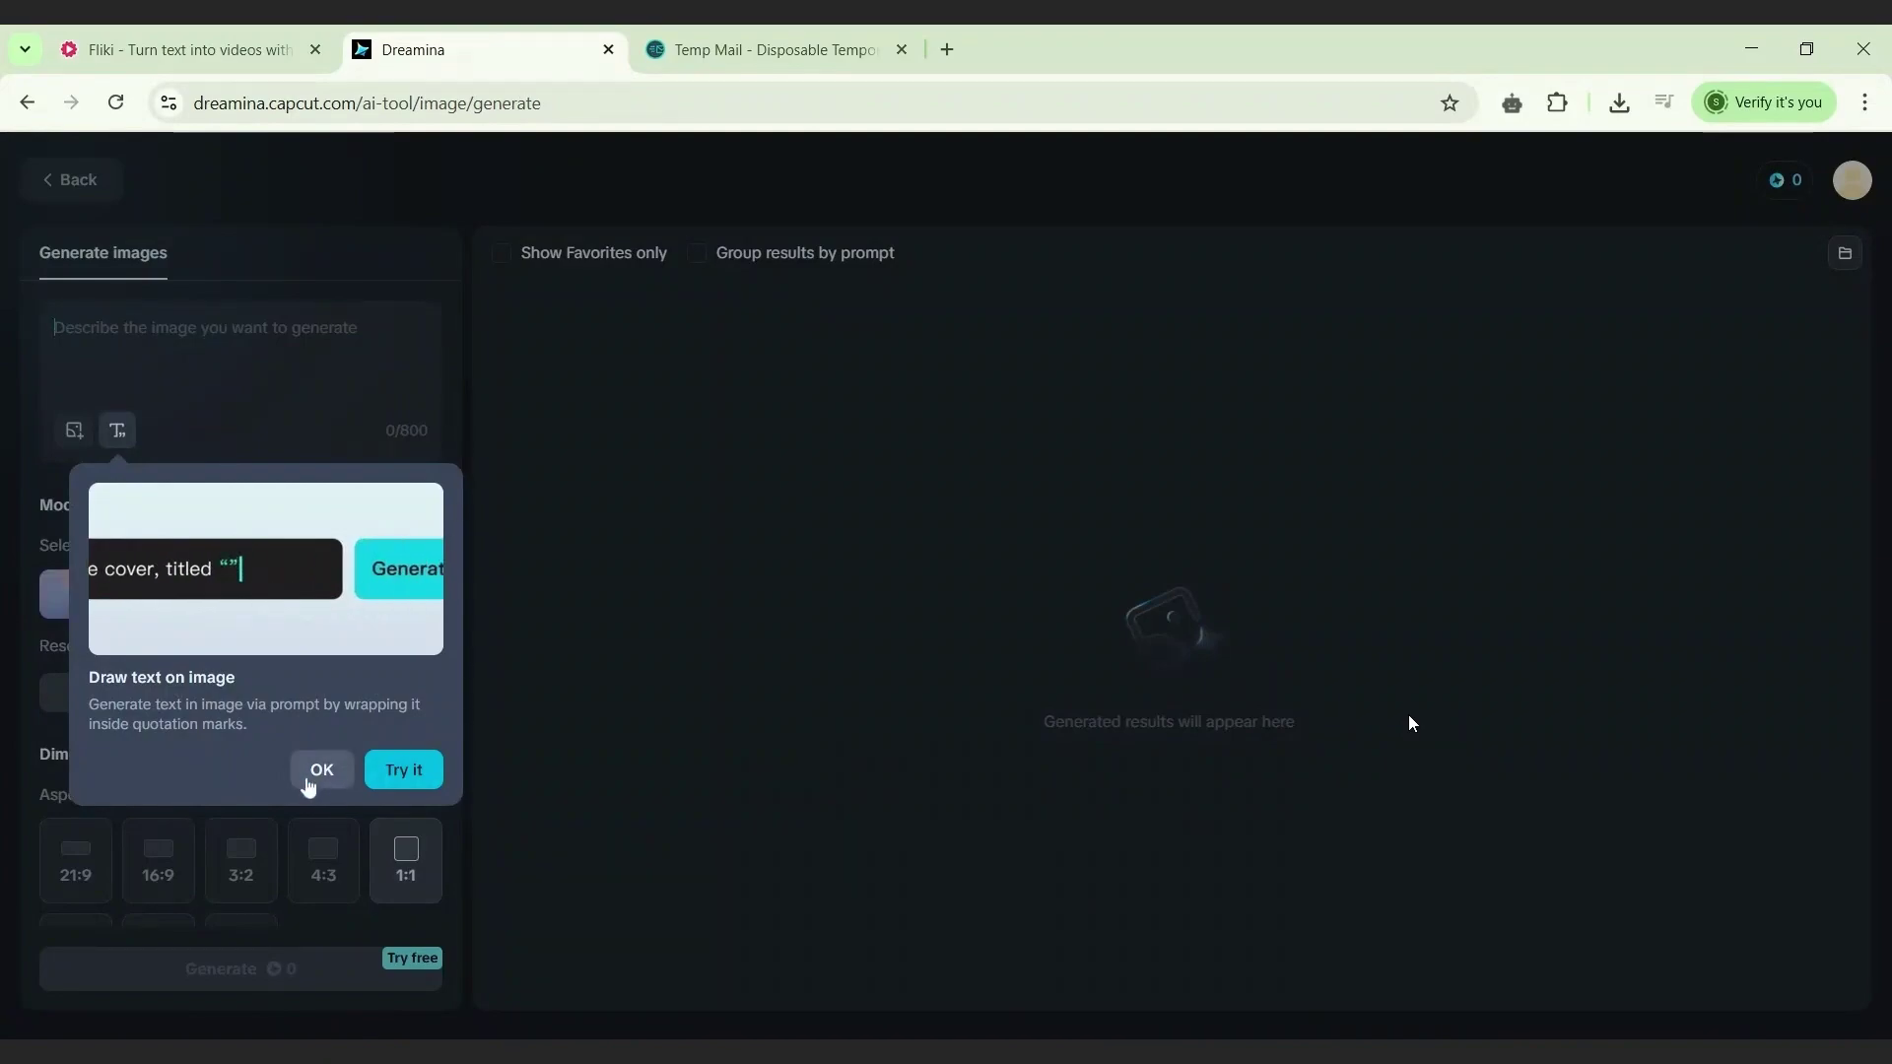
click(315, 775)
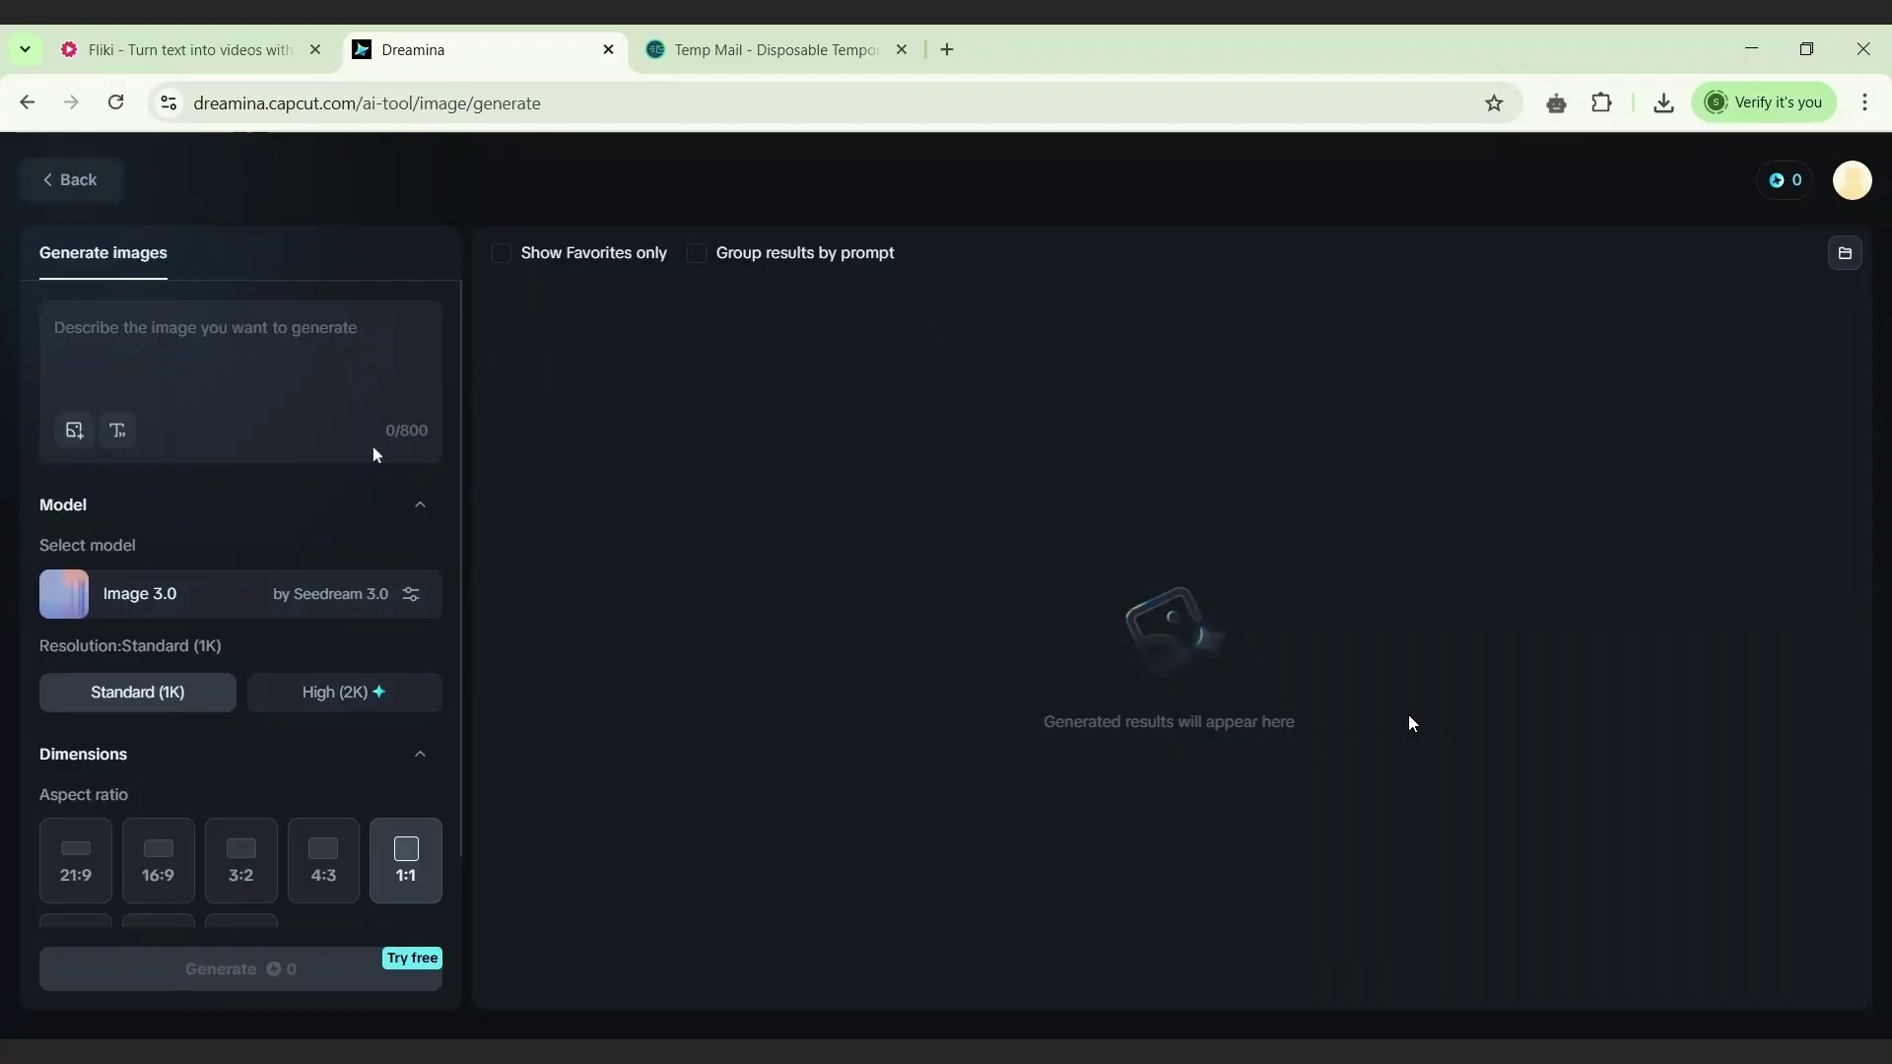
text(A cat playing with a baby)
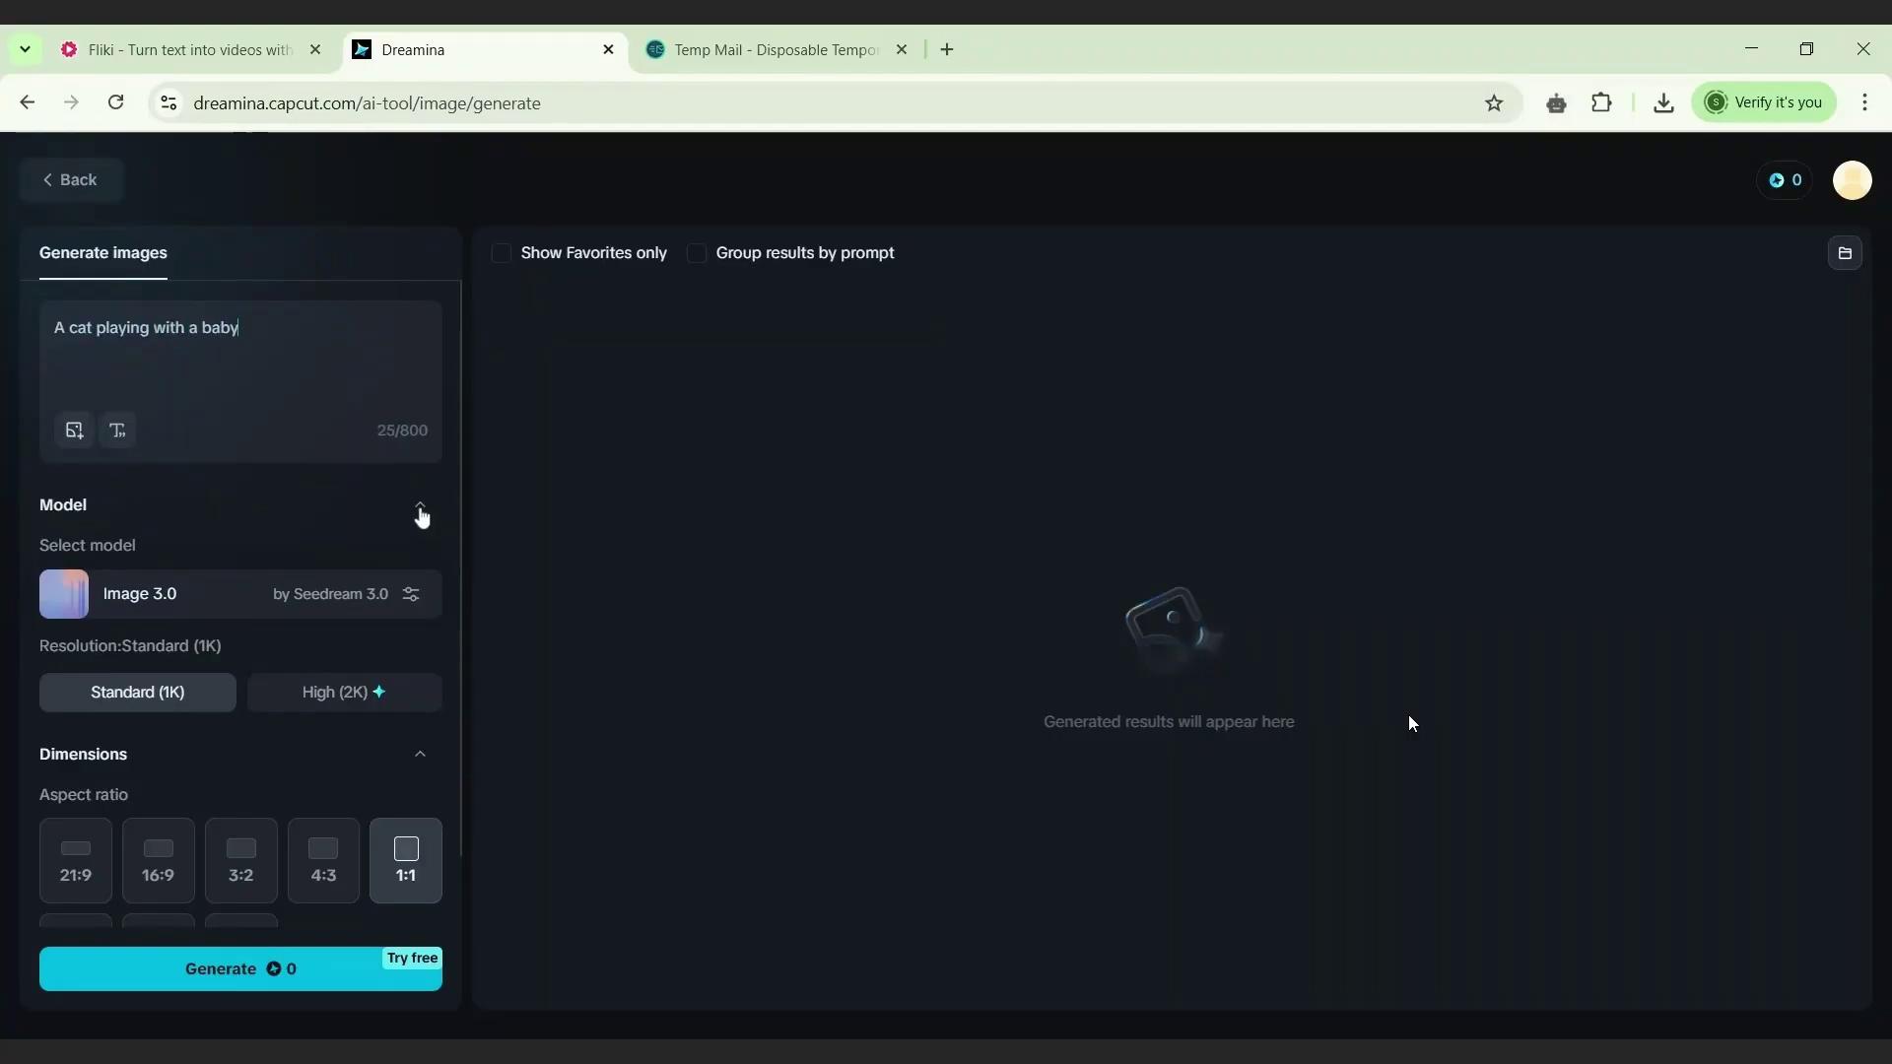
Step: Generate the cat-and-baby images using Image 3.0 at High (2K) and 16:9
click(421, 521)
click(419, 519)
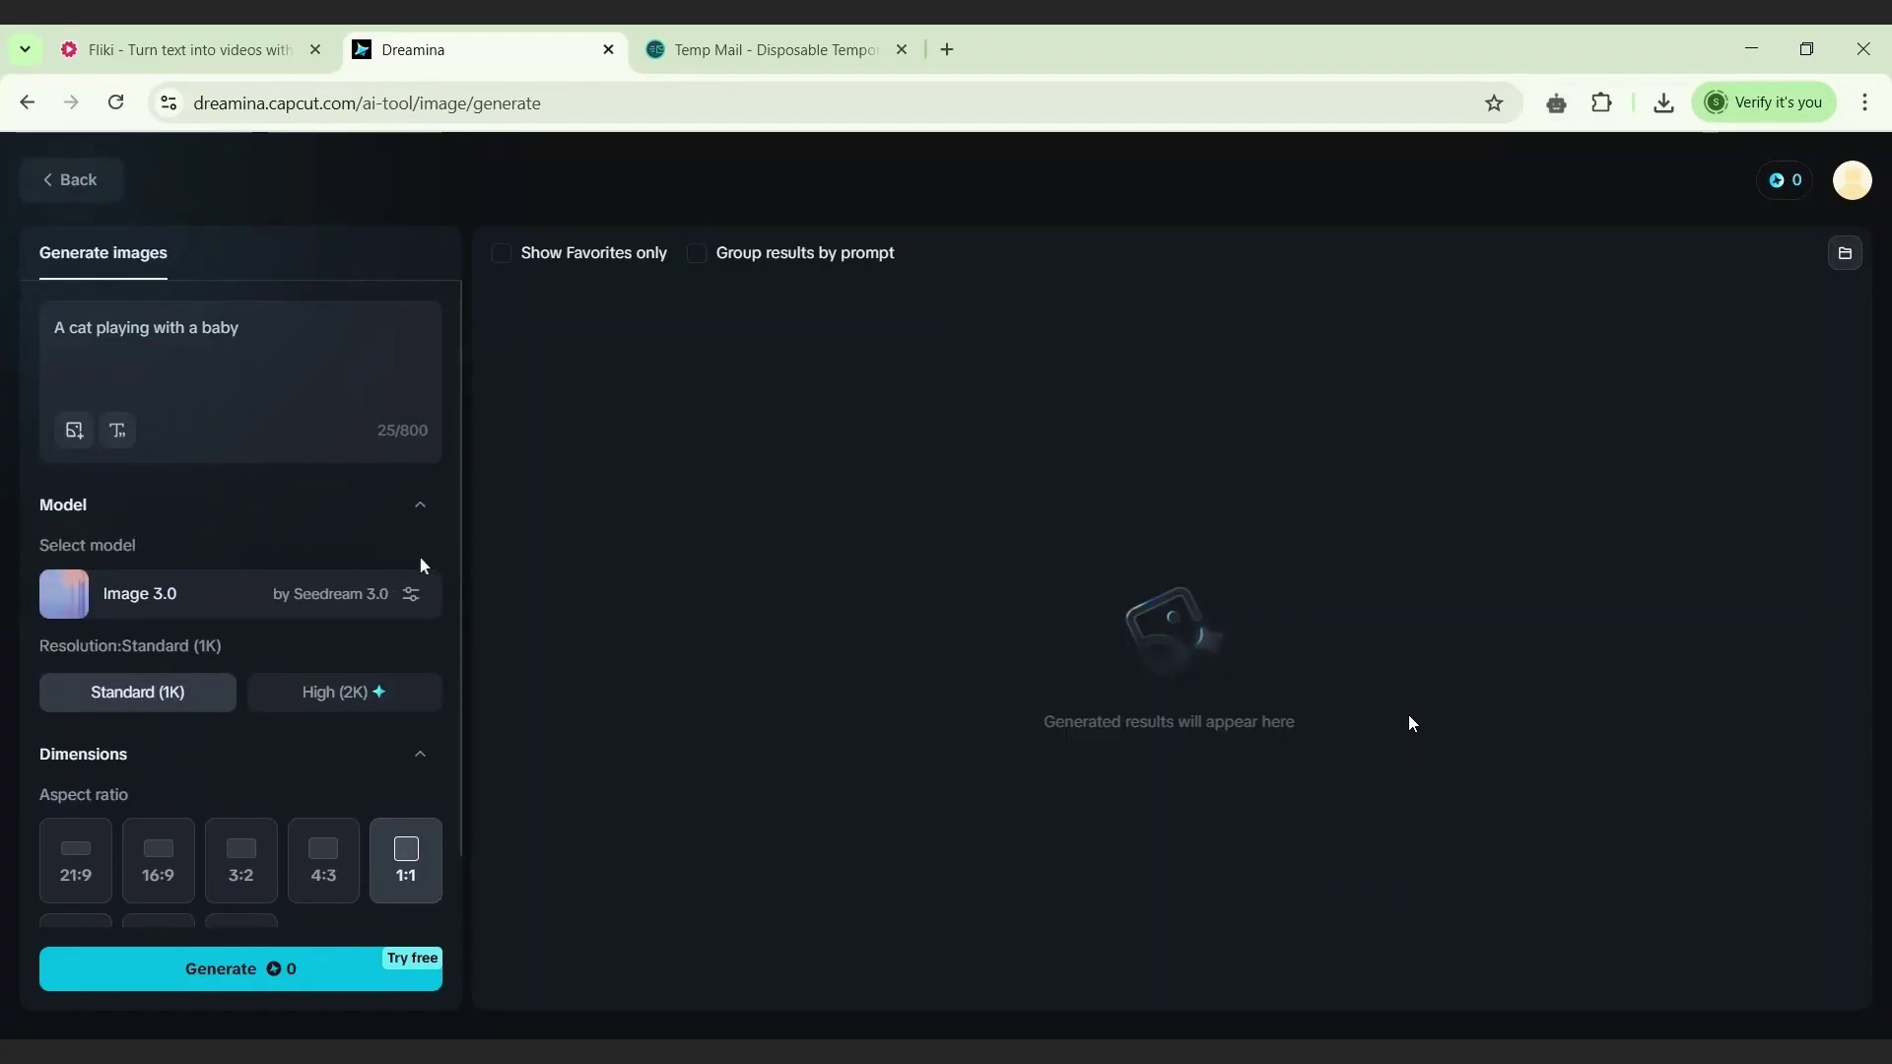
click(408, 596)
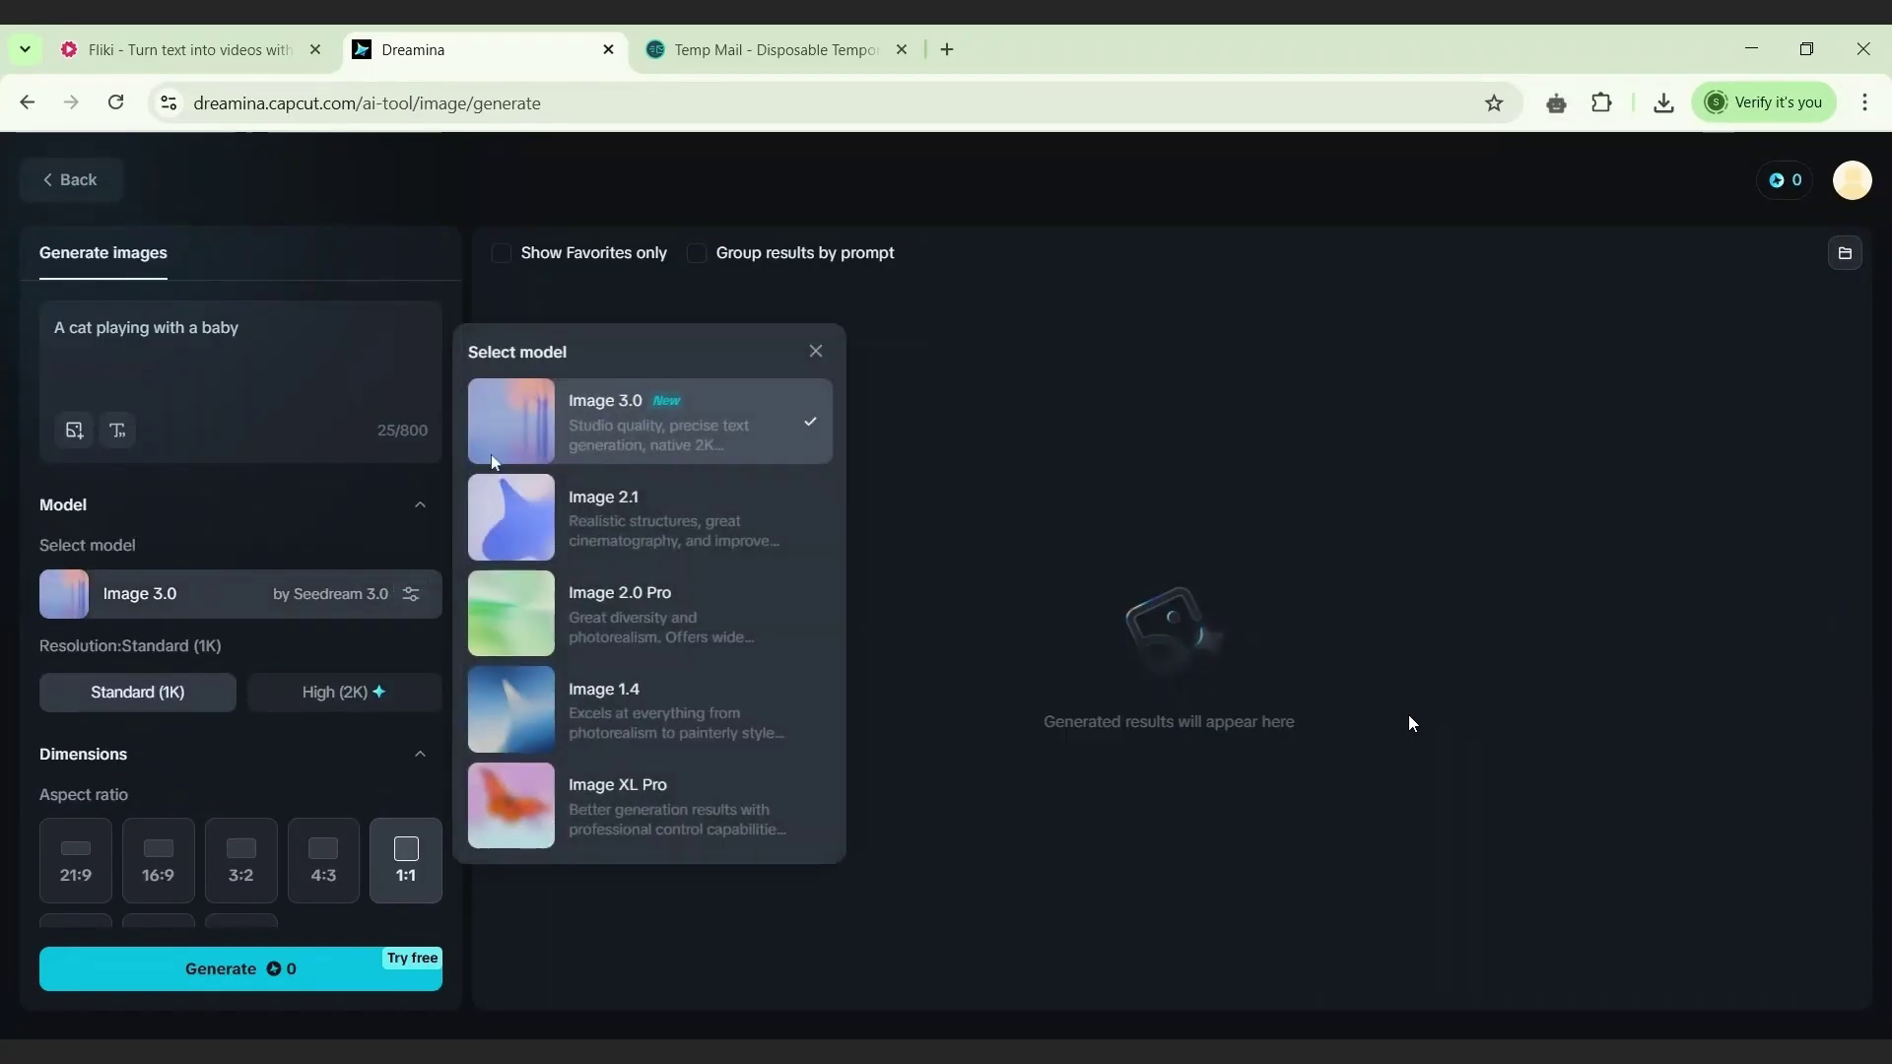
click(669, 432)
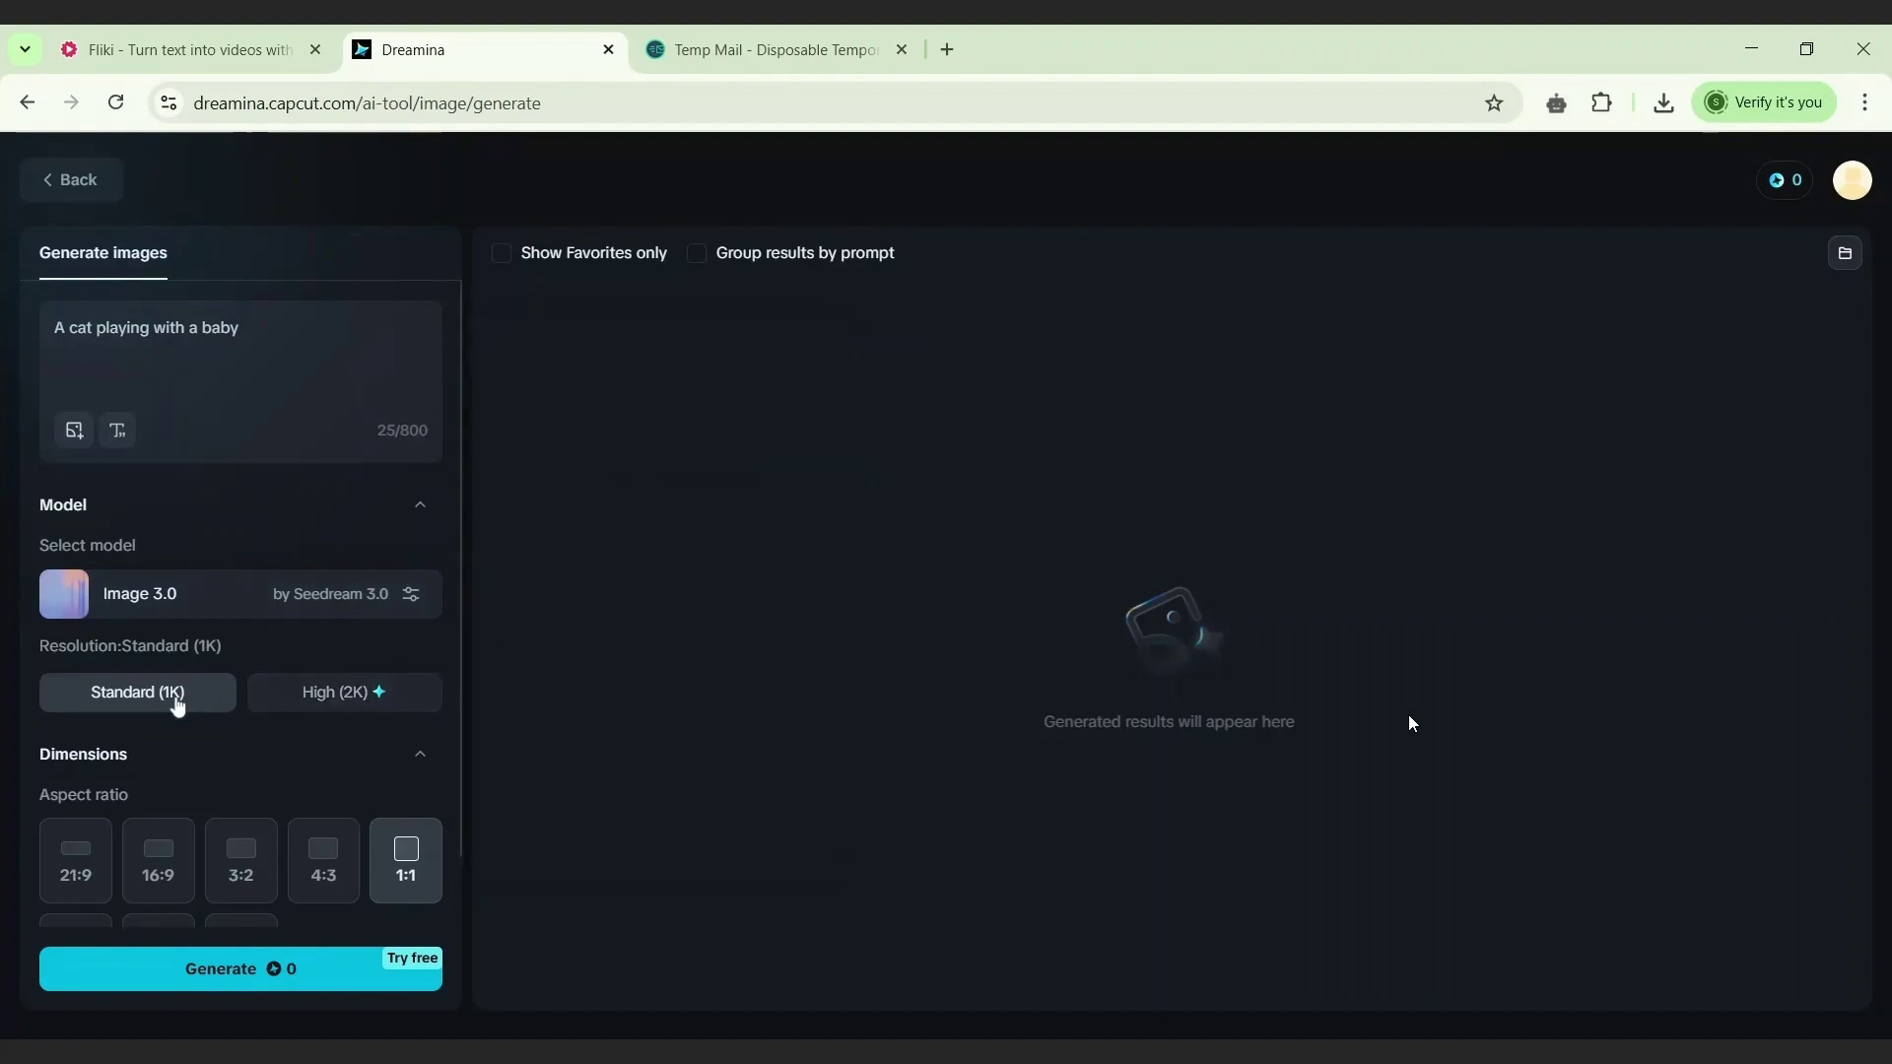
click(326, 714)
click(156, 871)
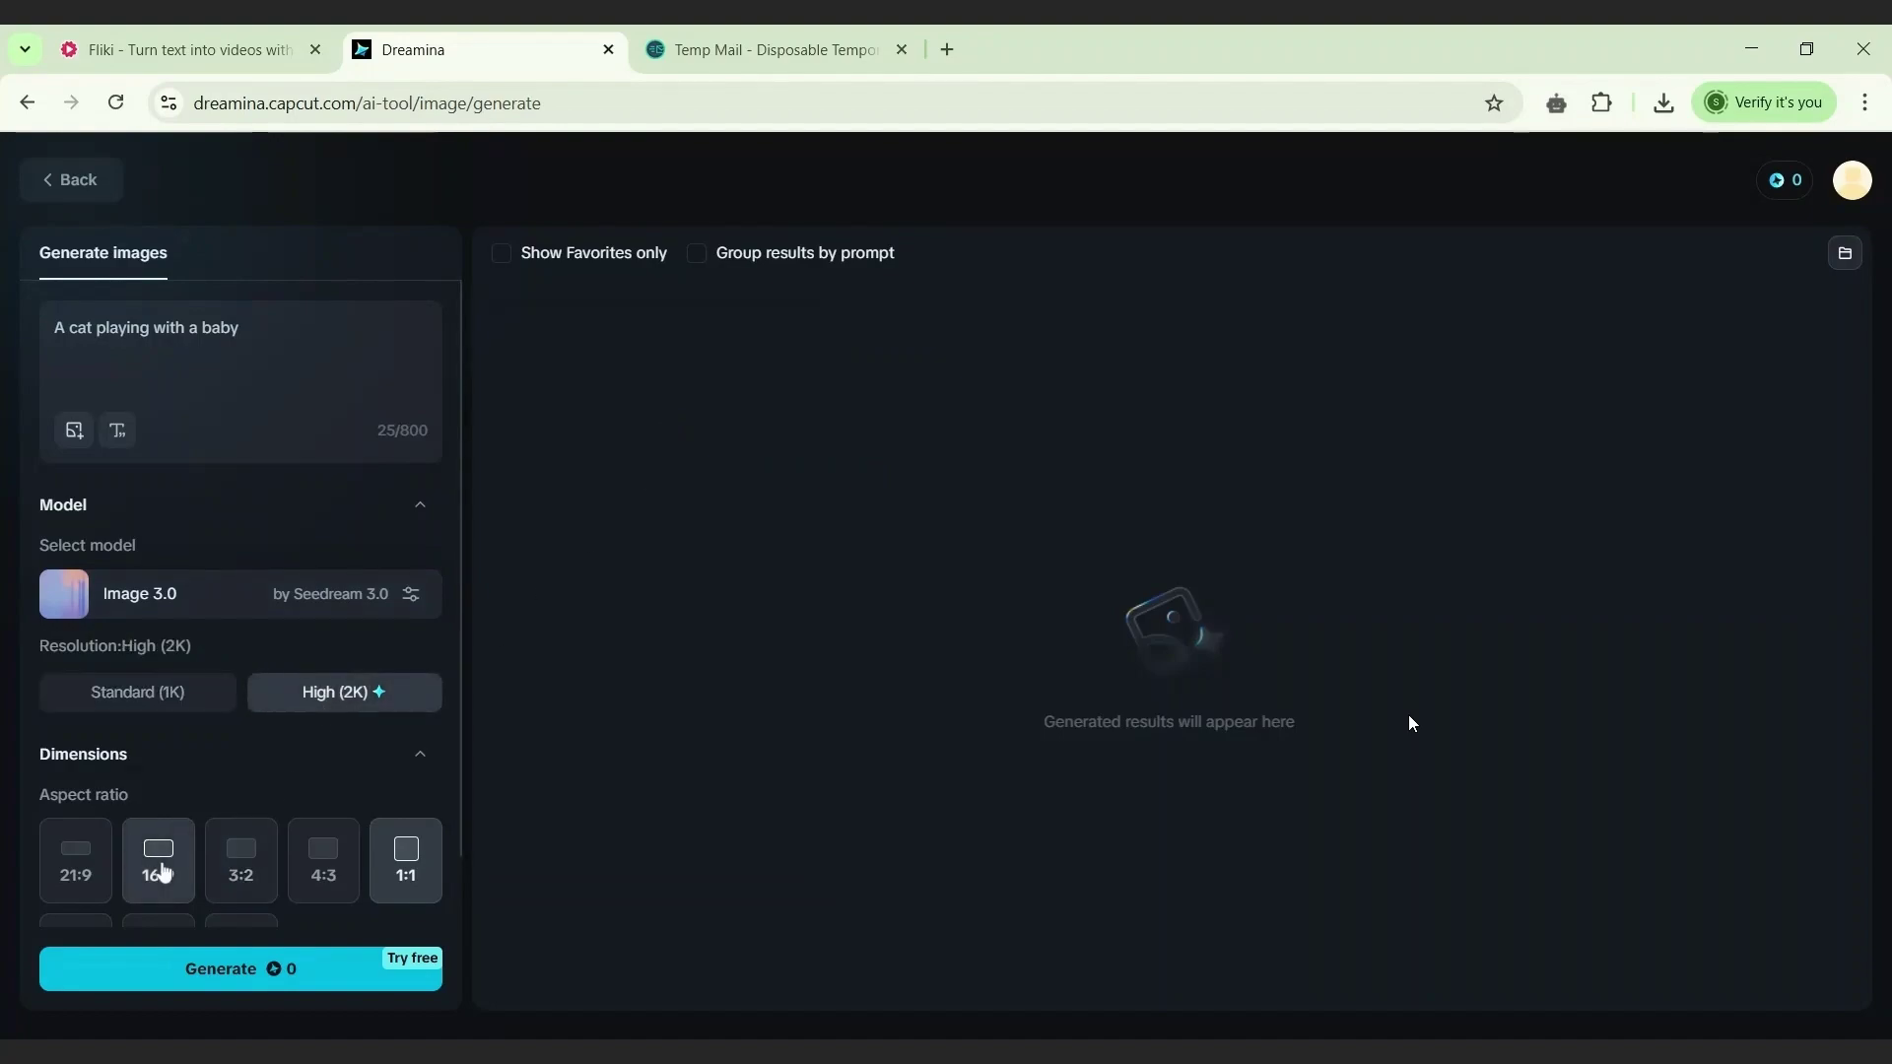
click(325, 989)
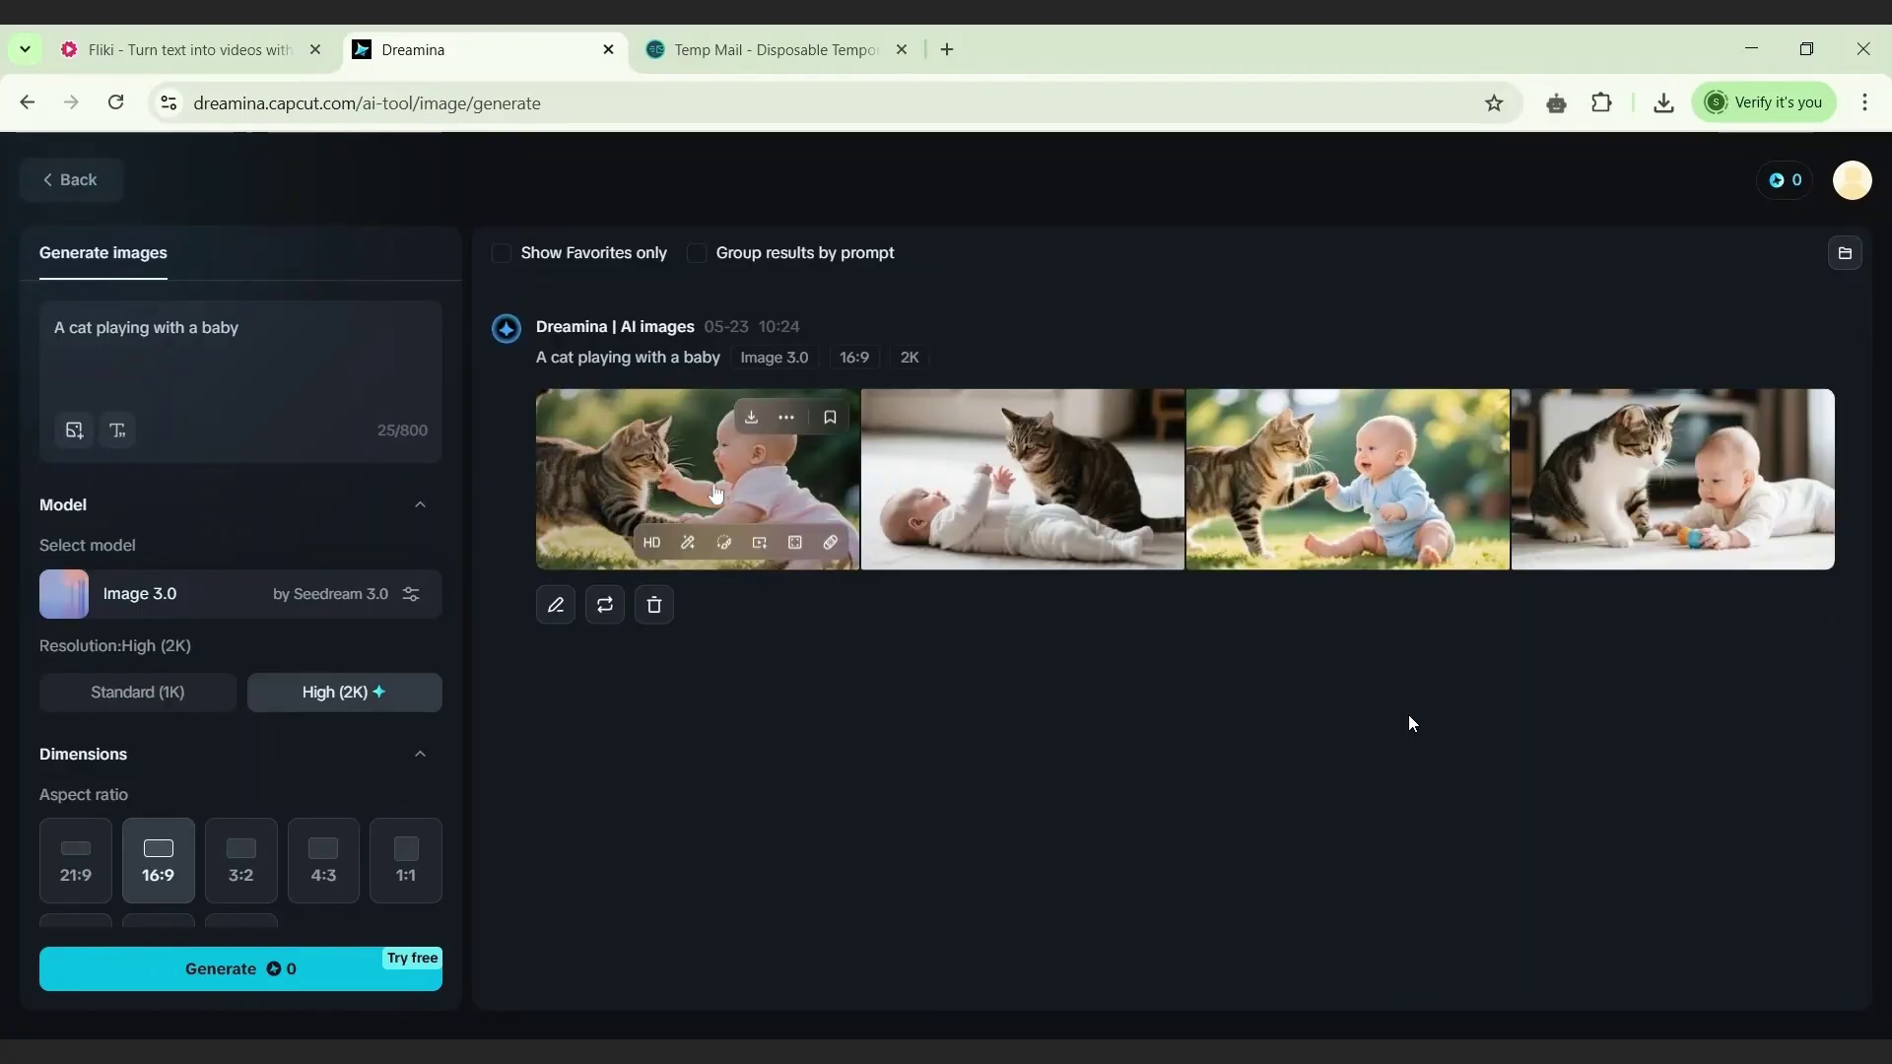
Step: View each of the four cat-and-baby images at full size, then close the viewer
click(698, 479)
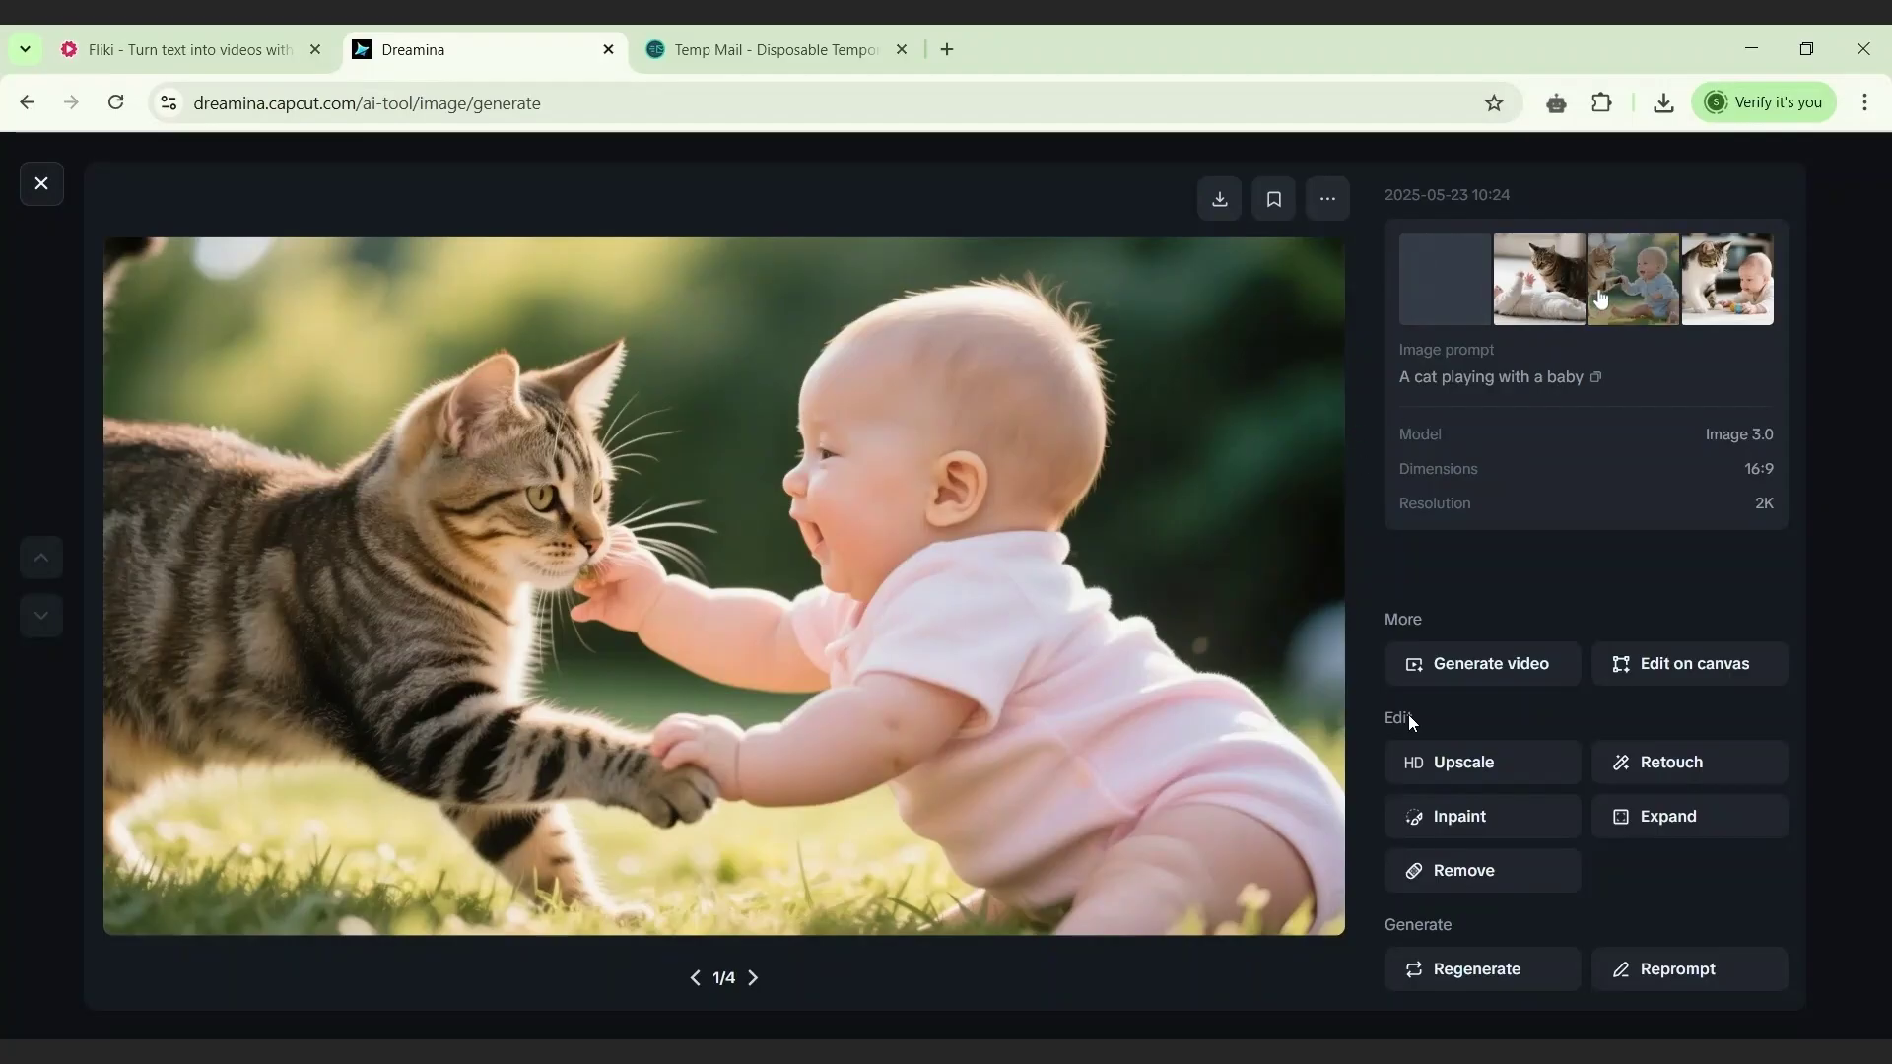
click(1551, 301)
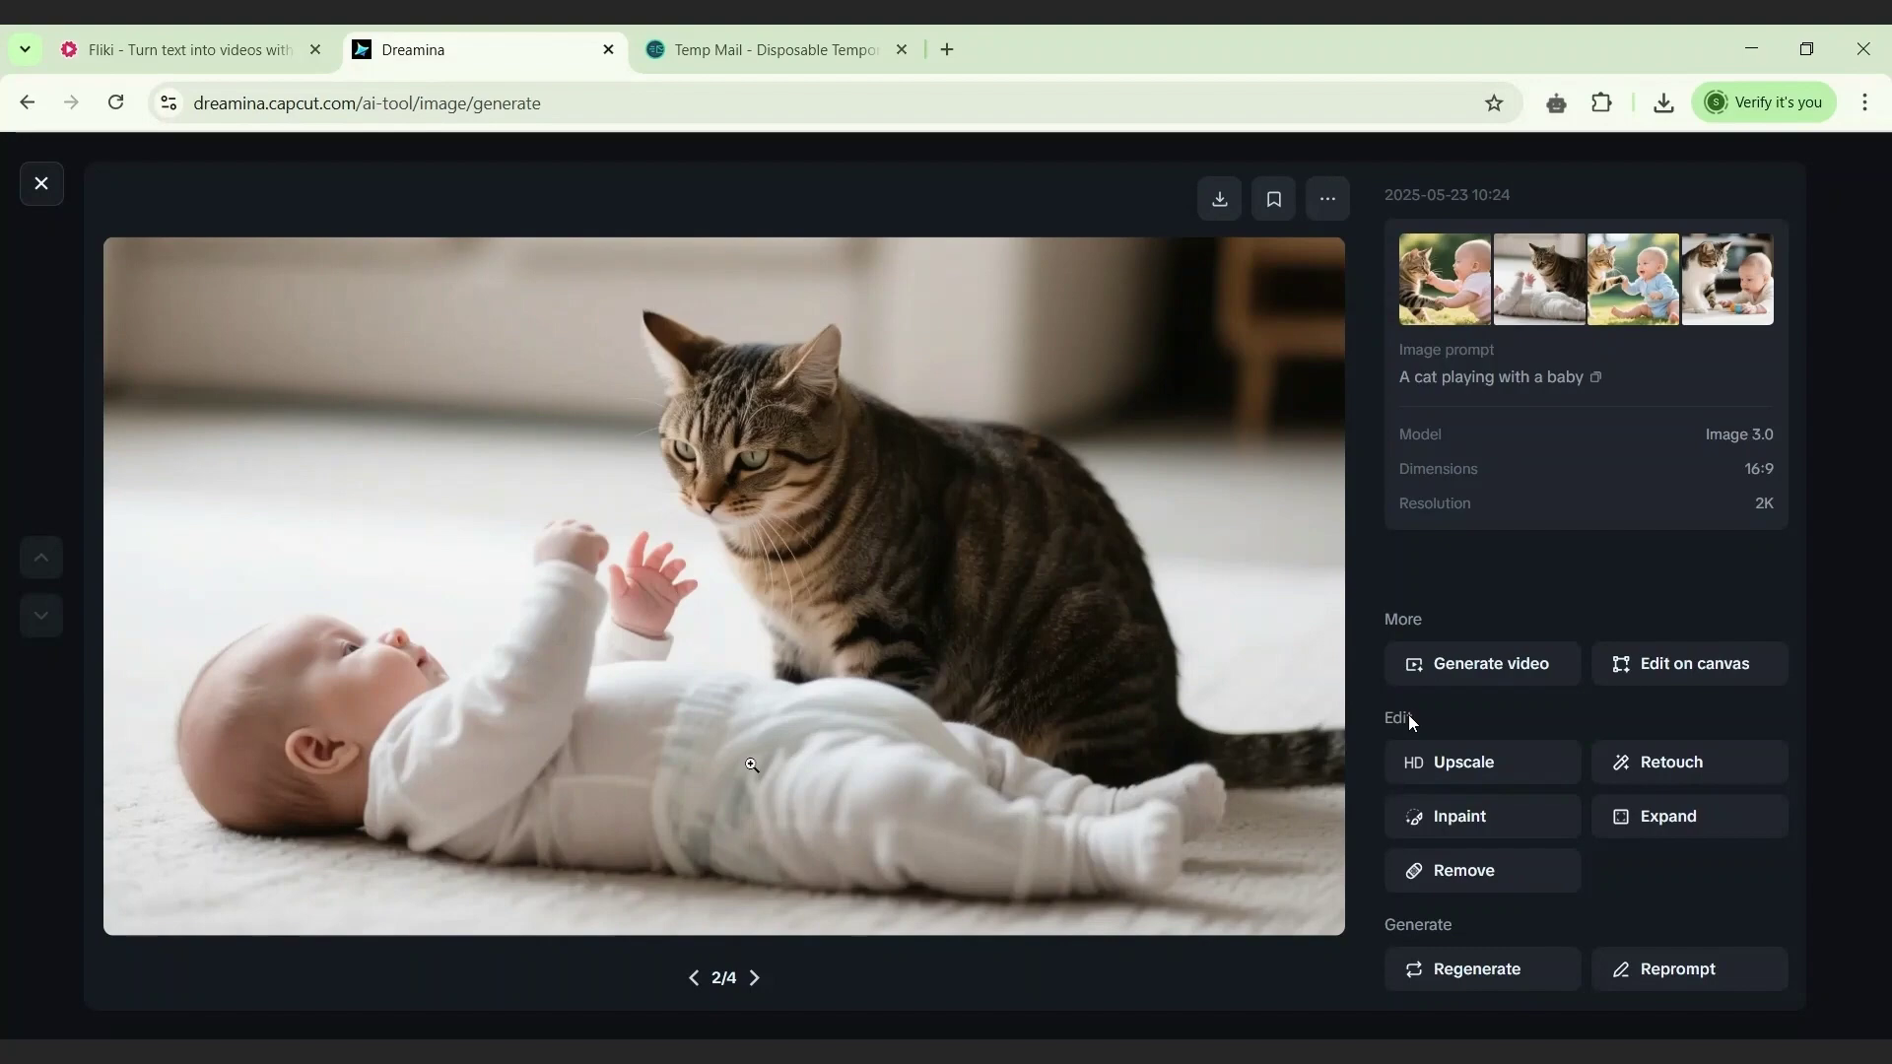
key(Right)
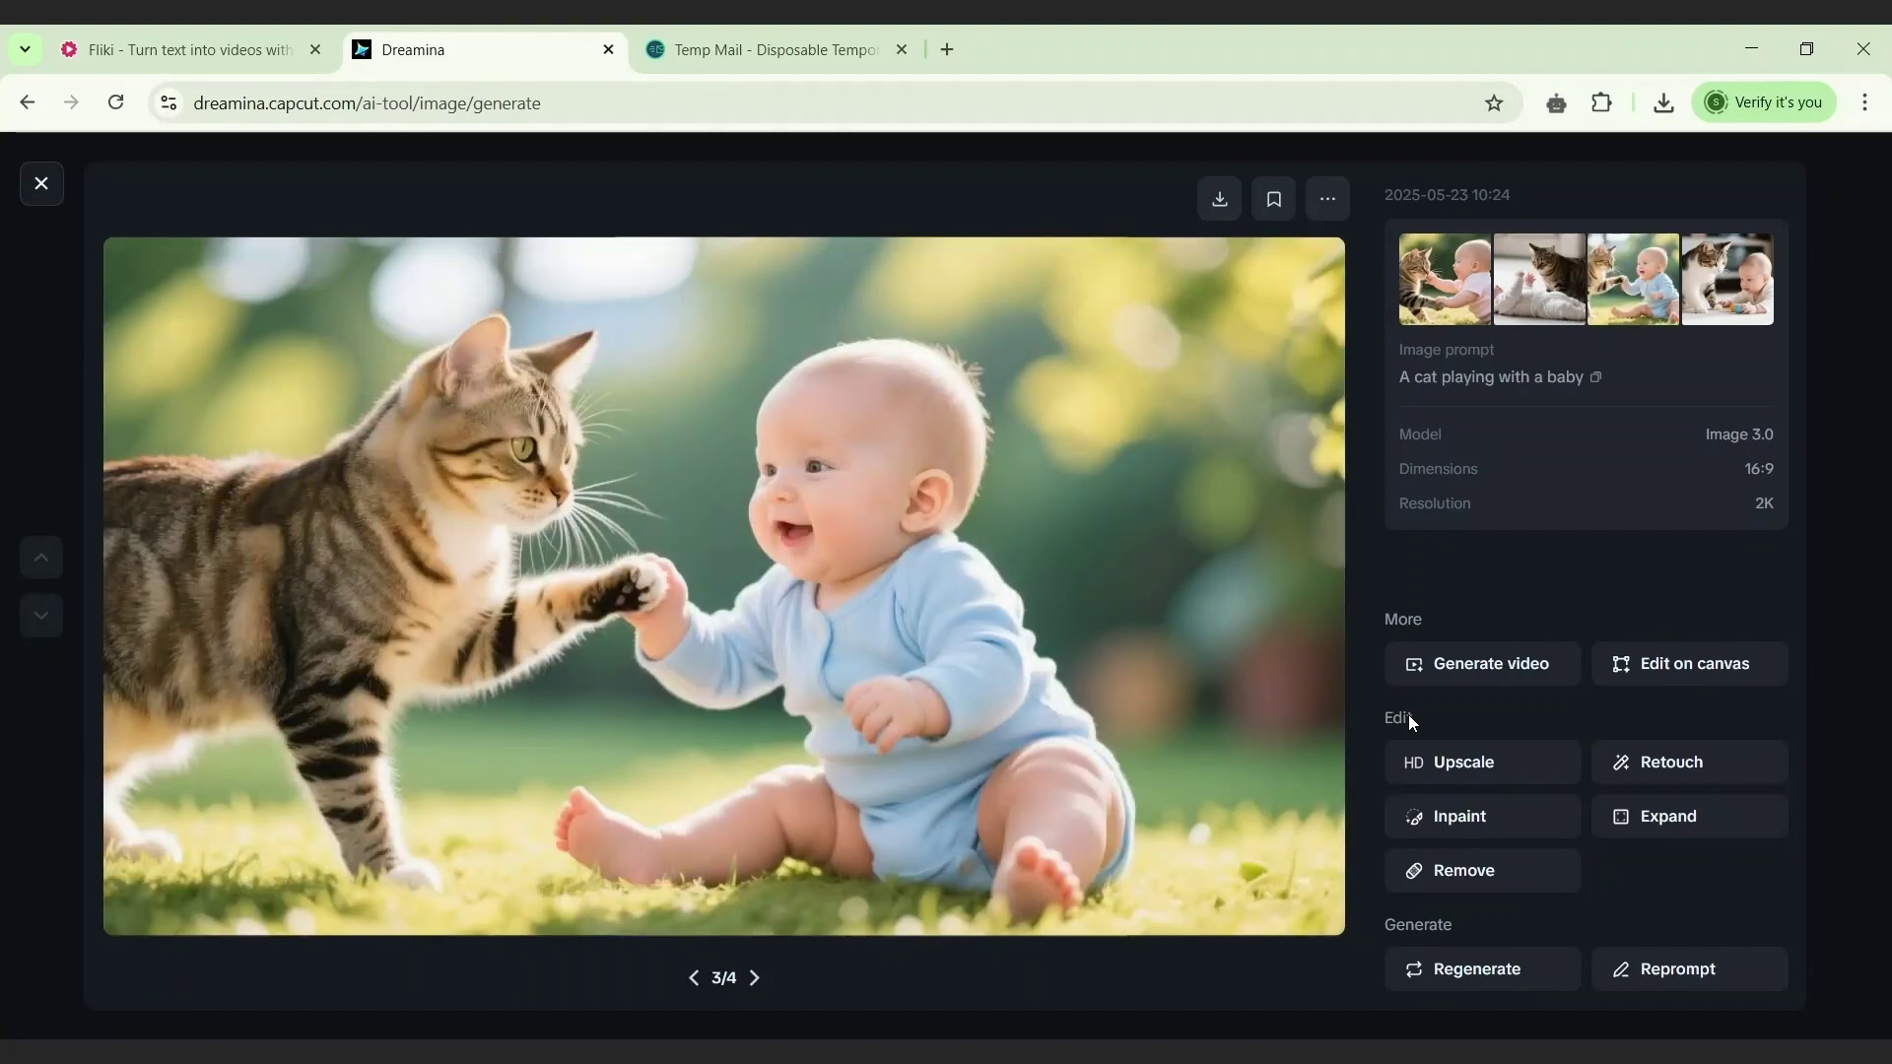
key(Right)
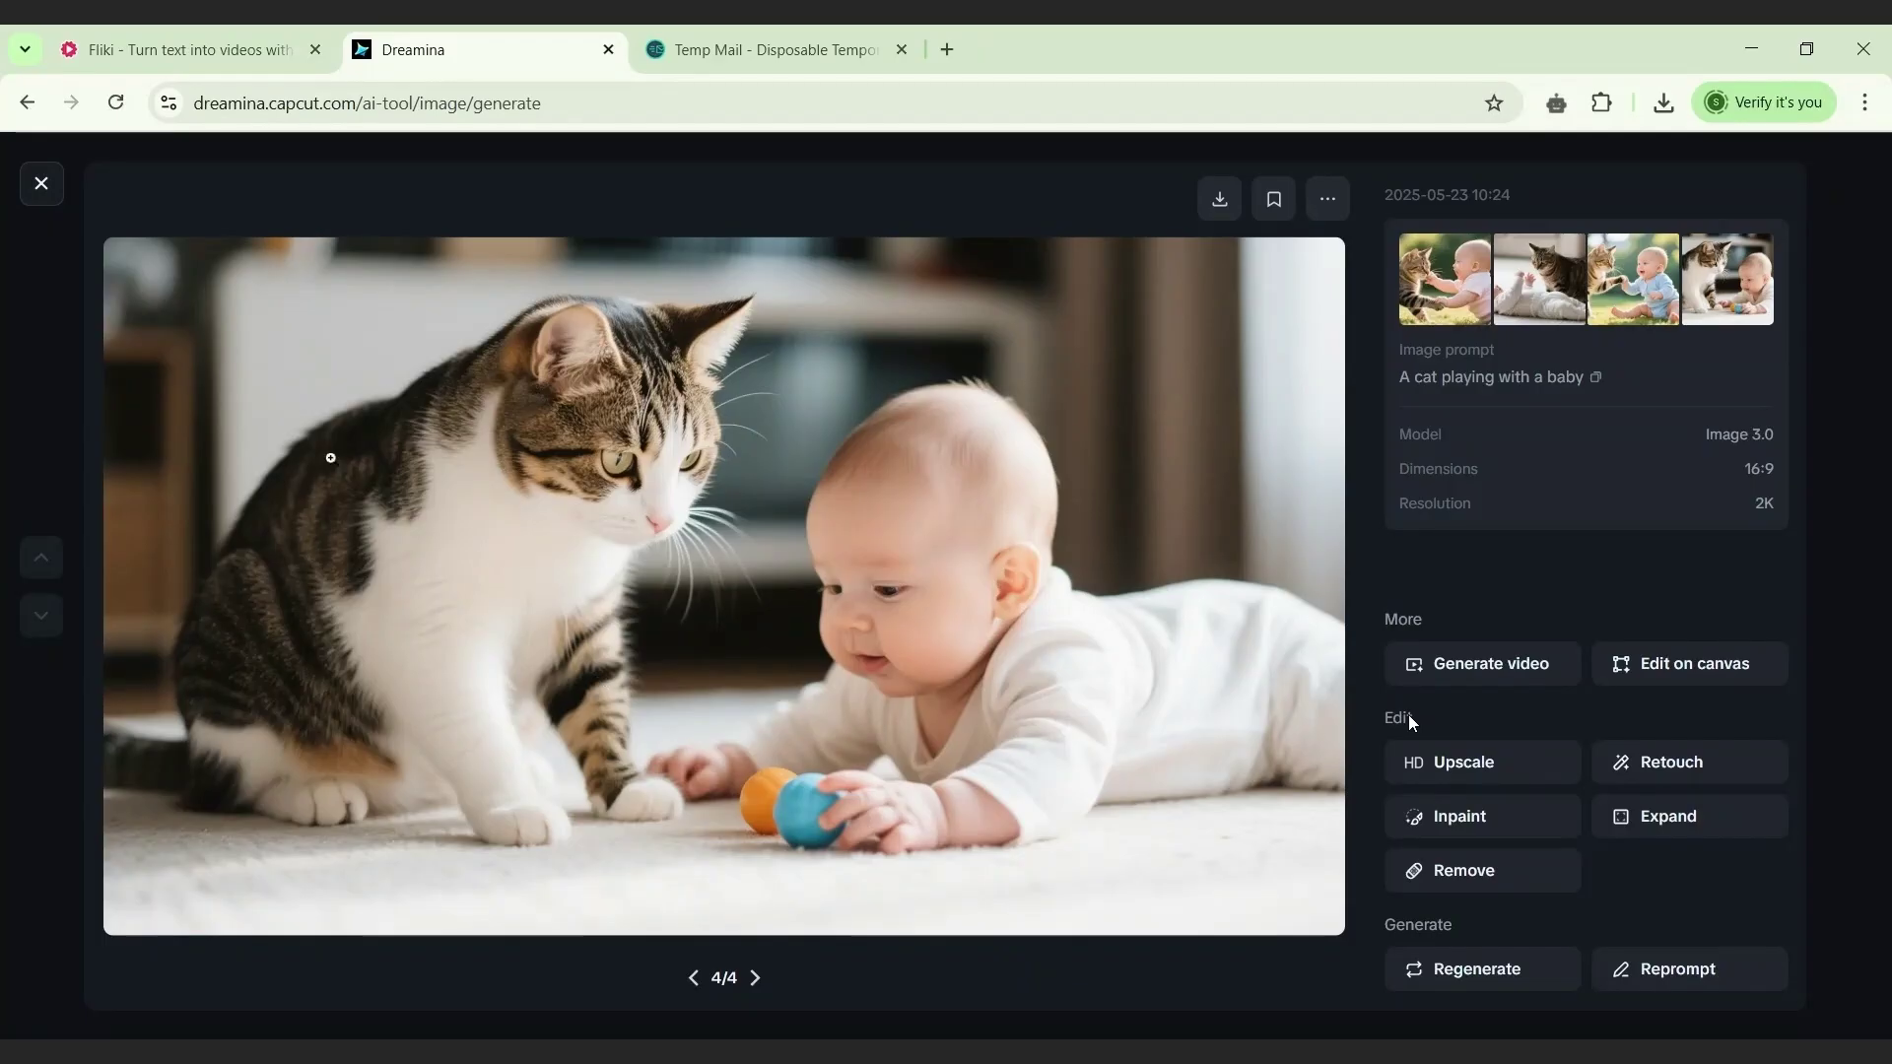
key(Escape)
Step: Replace the cat prompt with 'A man in a market'
key(ctrl+a)
key(BackSpace)
text(A ,am)
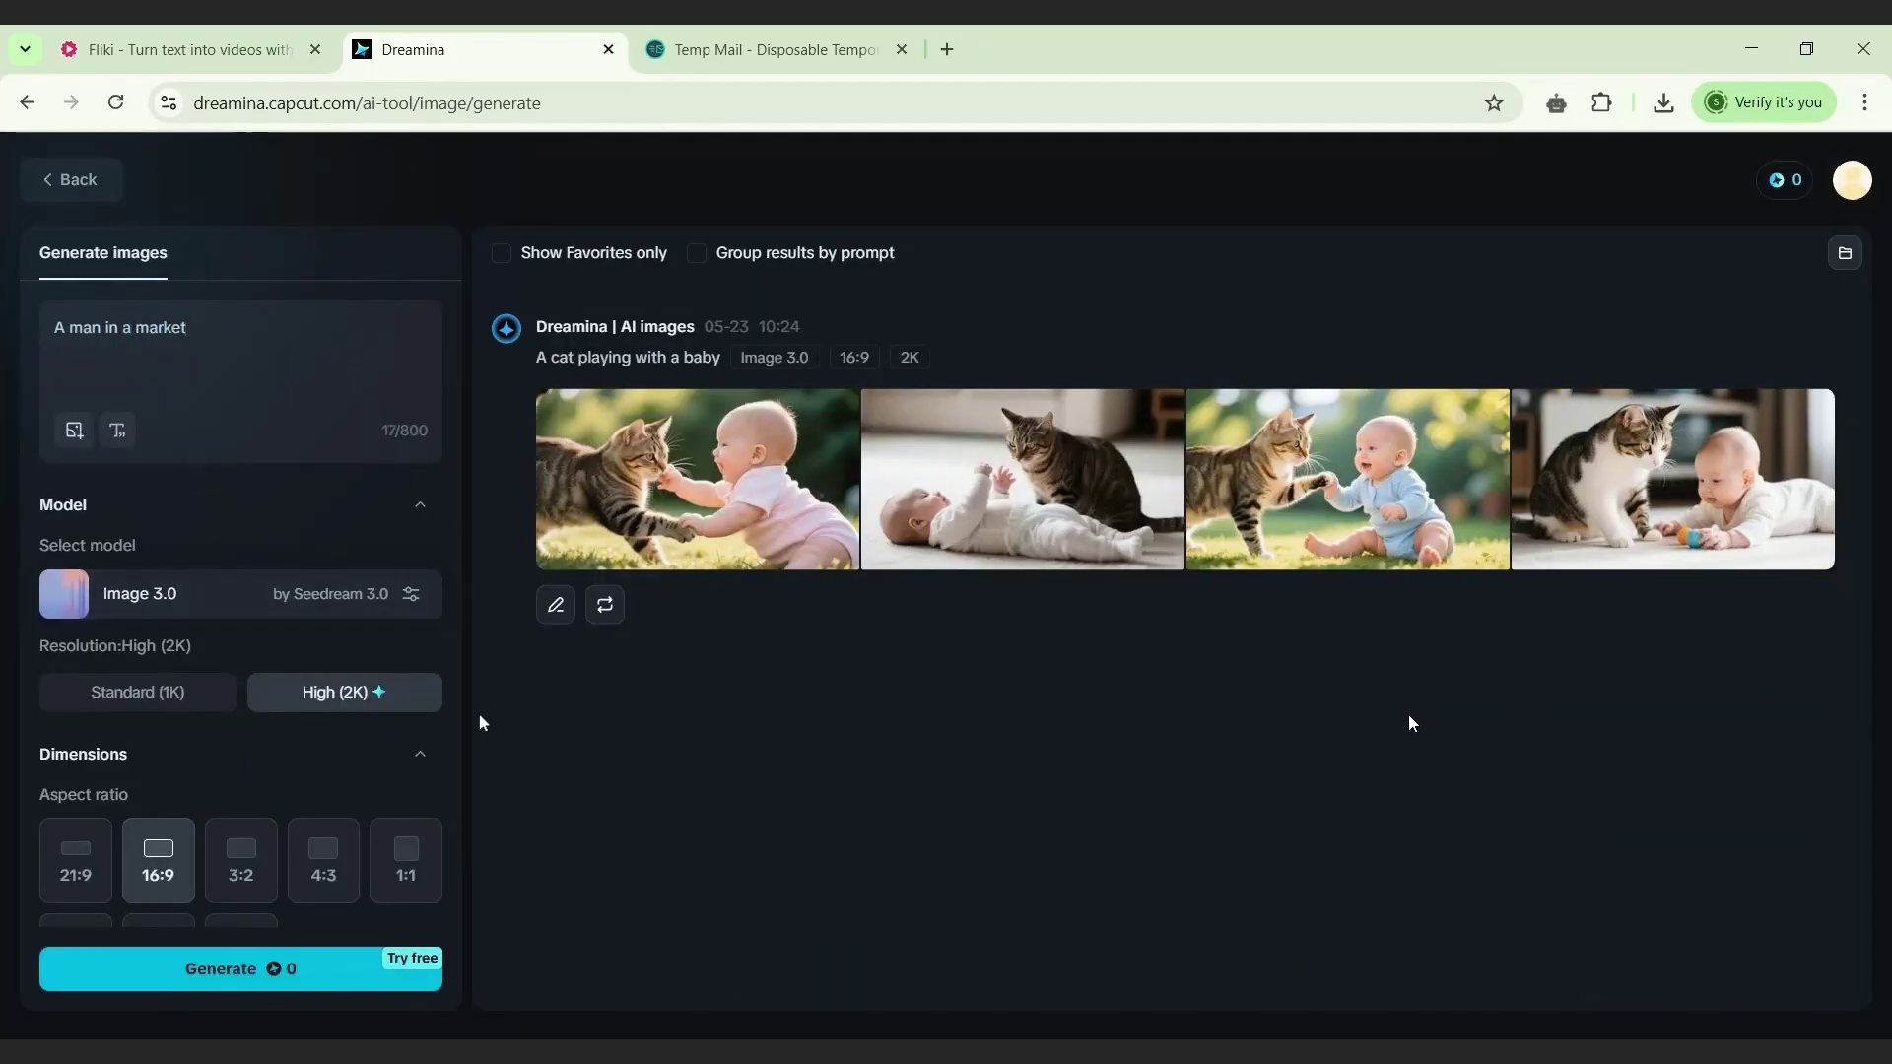
Step: Check the 2560 × 1440 output size and generate the market images
scroll(464, 936, down, 2)
scroll(459, 921, down, 1)
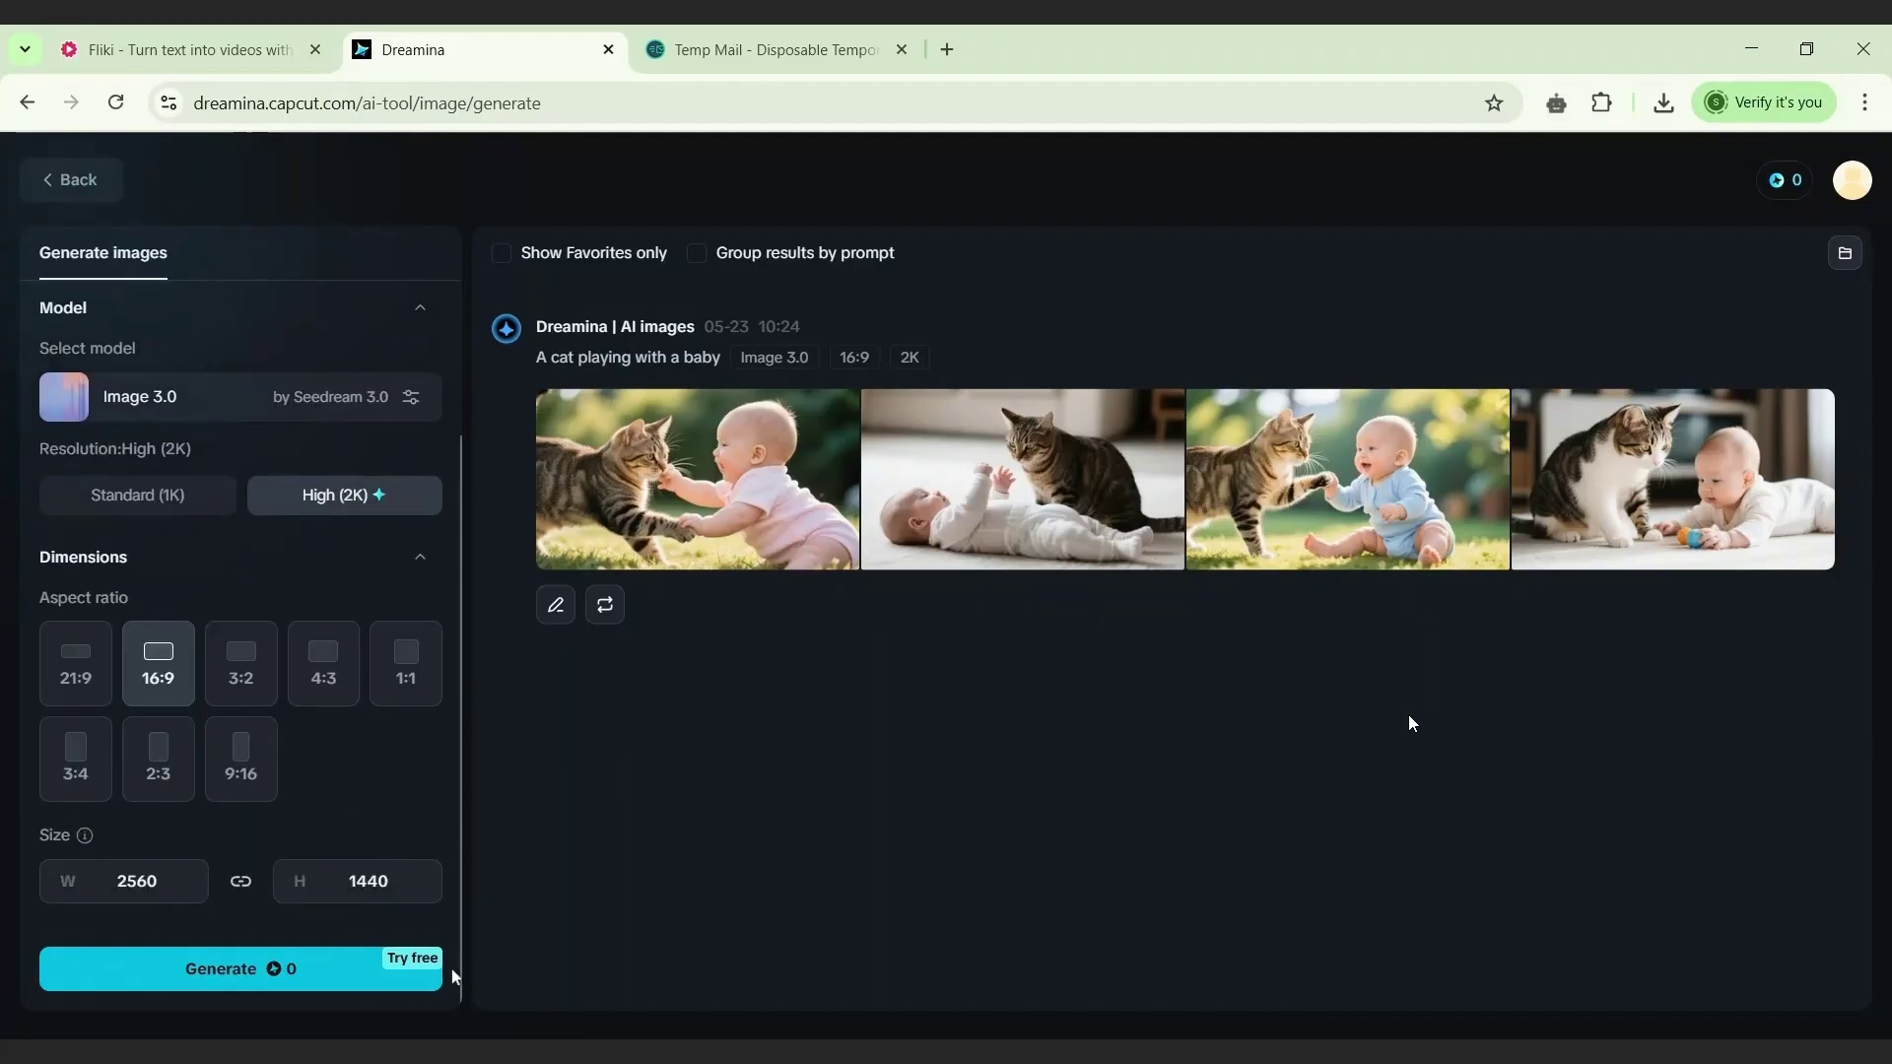
click(226, 961)
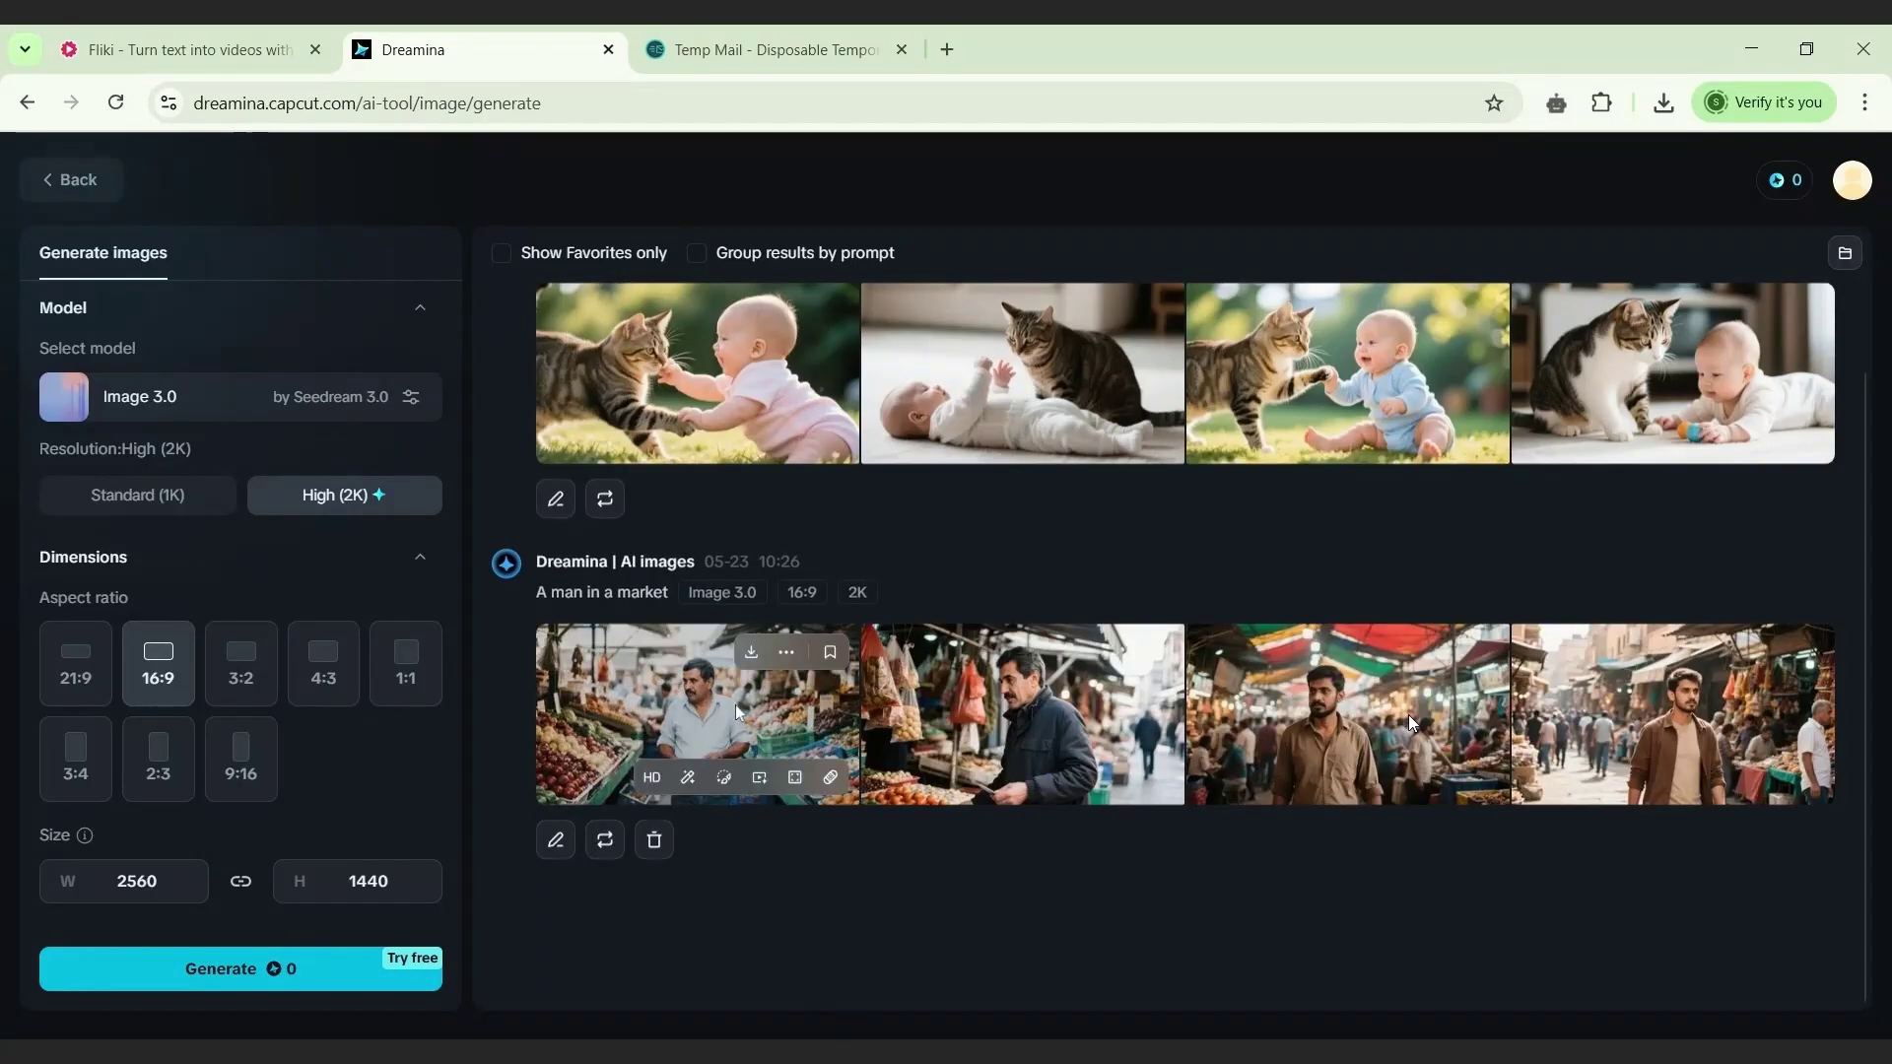
Step: Step through the four market images, enlarge the fourth, then close the viewer
click(640, 698)
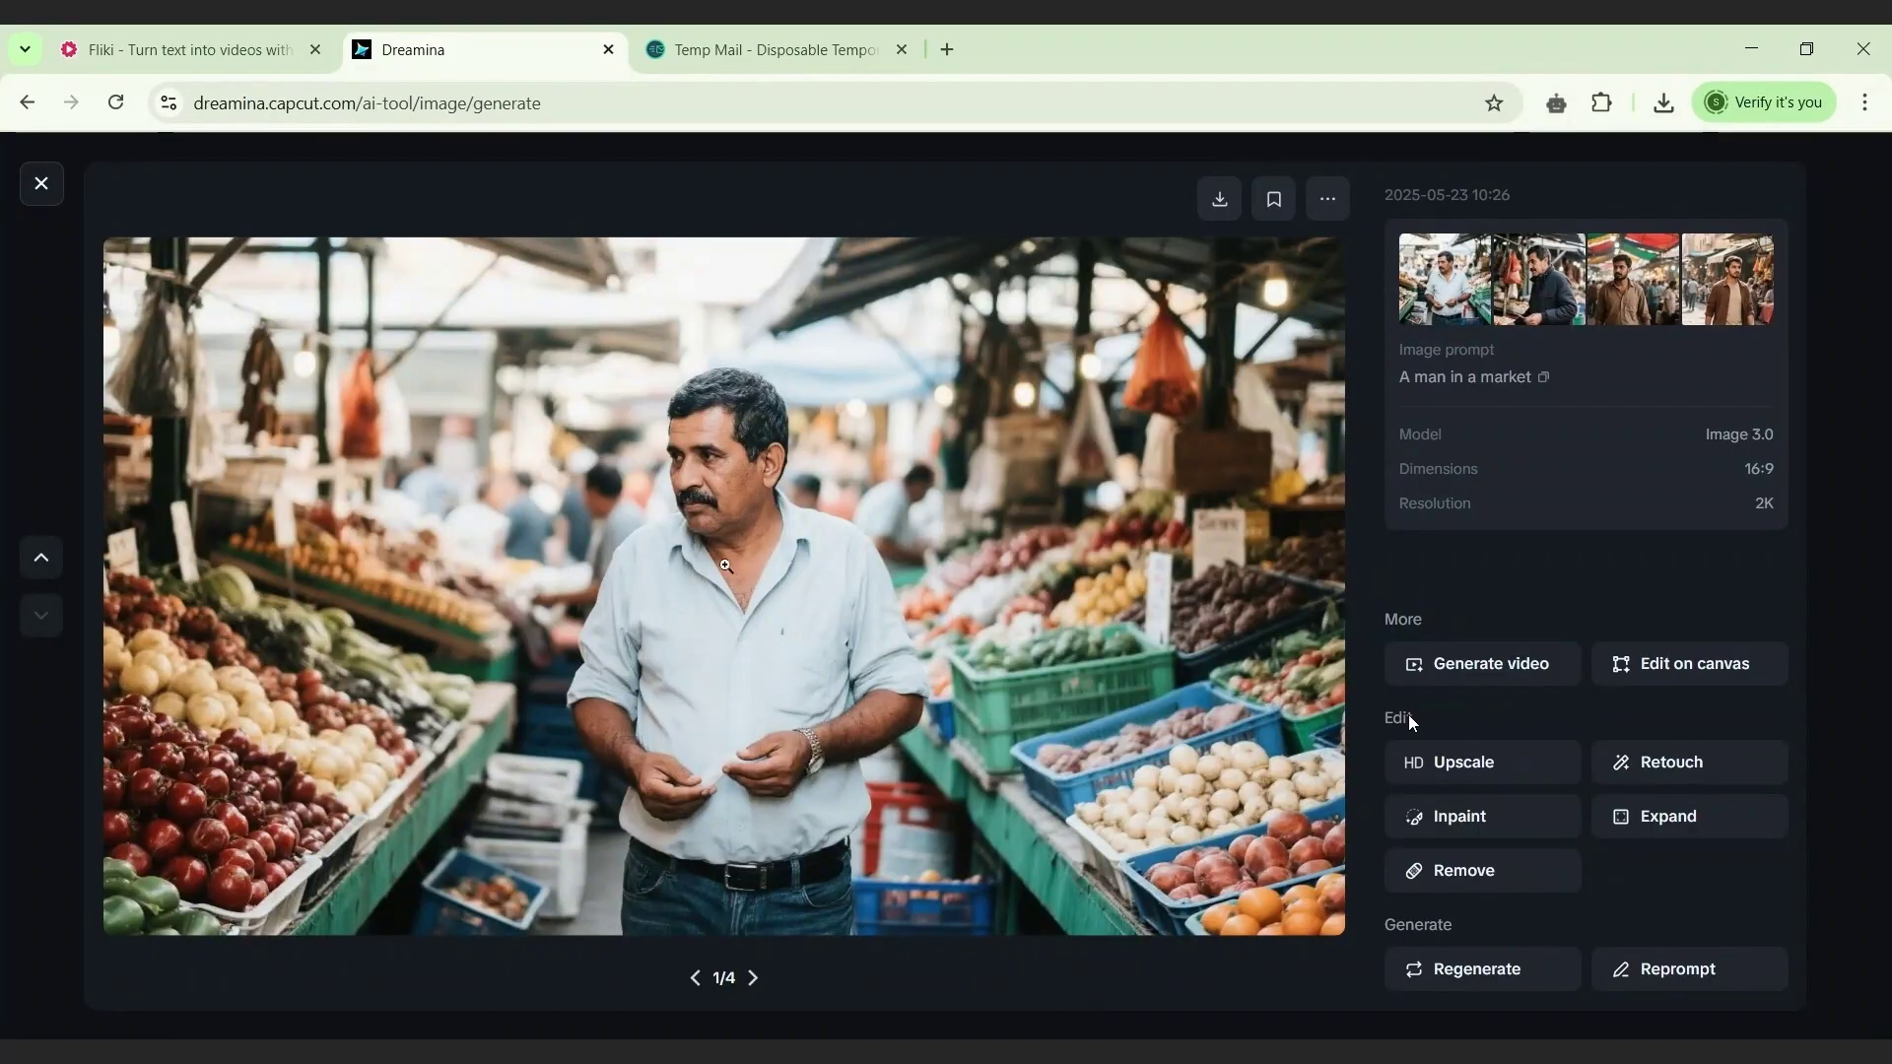
click(755, 980)
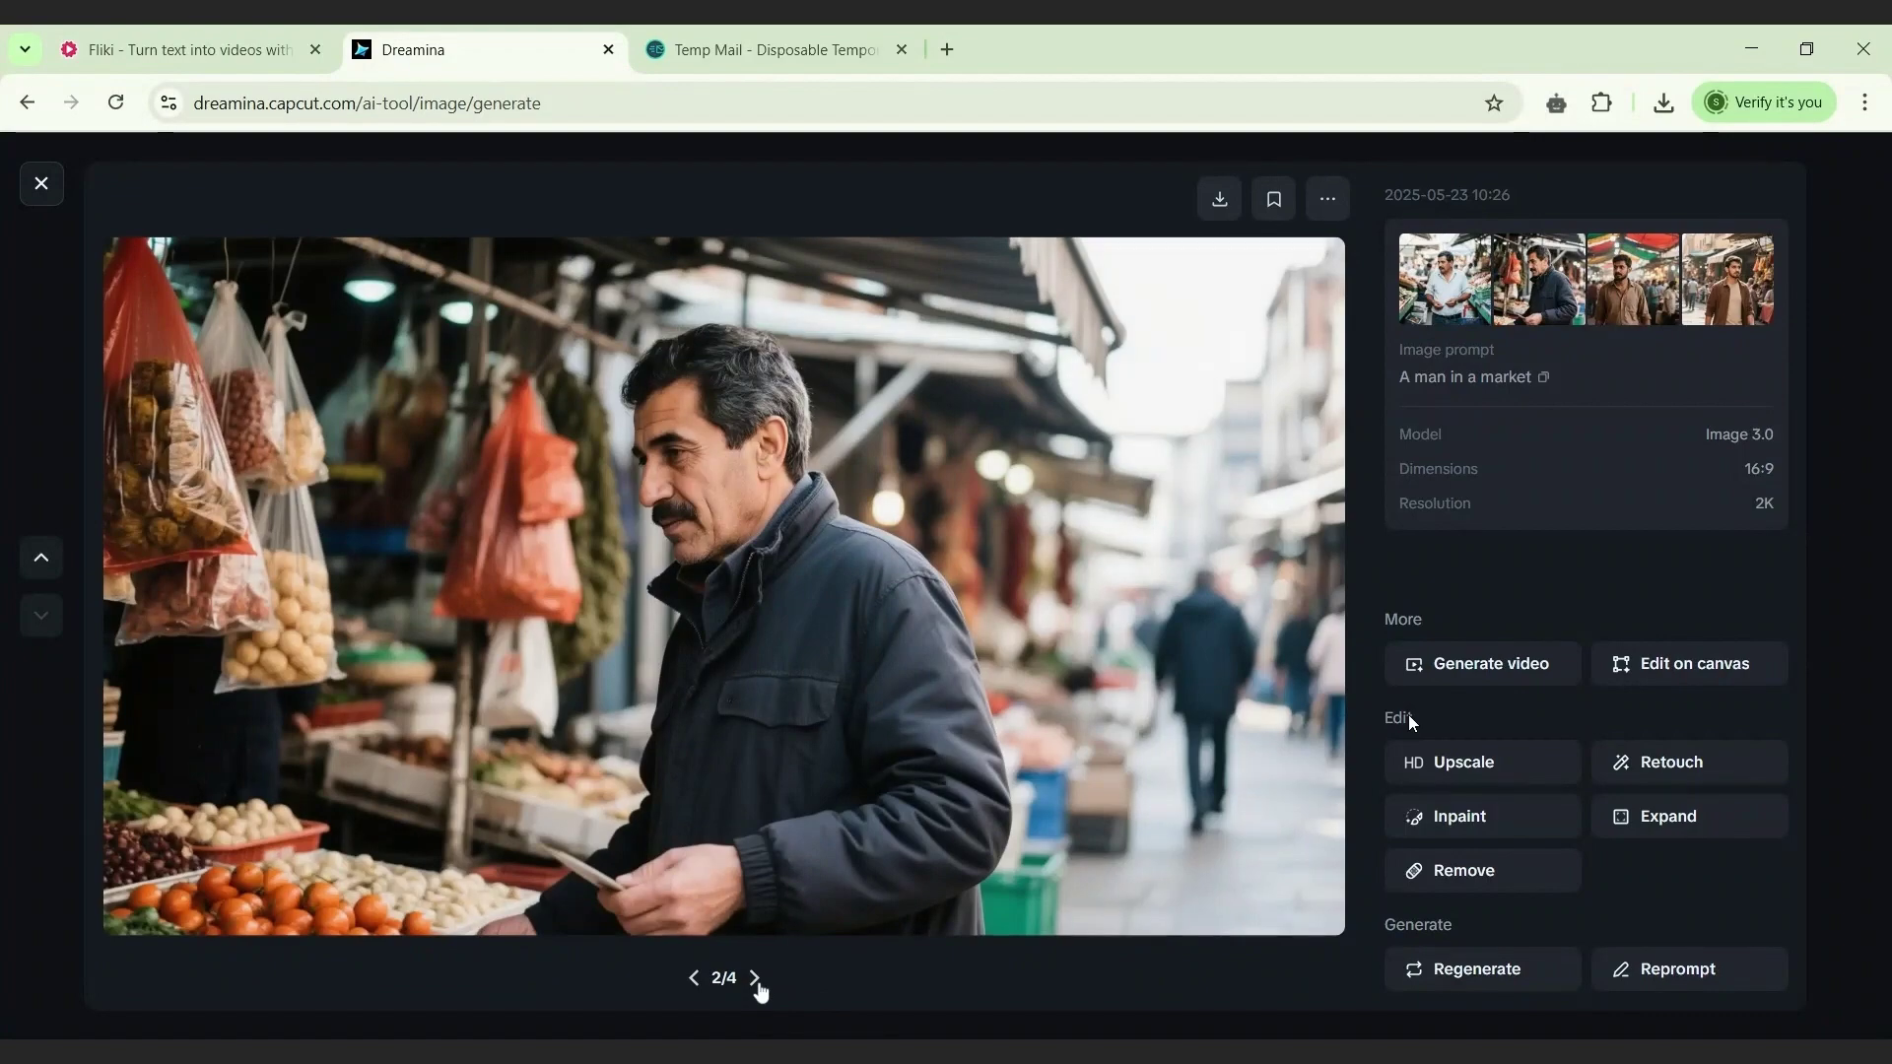
click(755, 979)
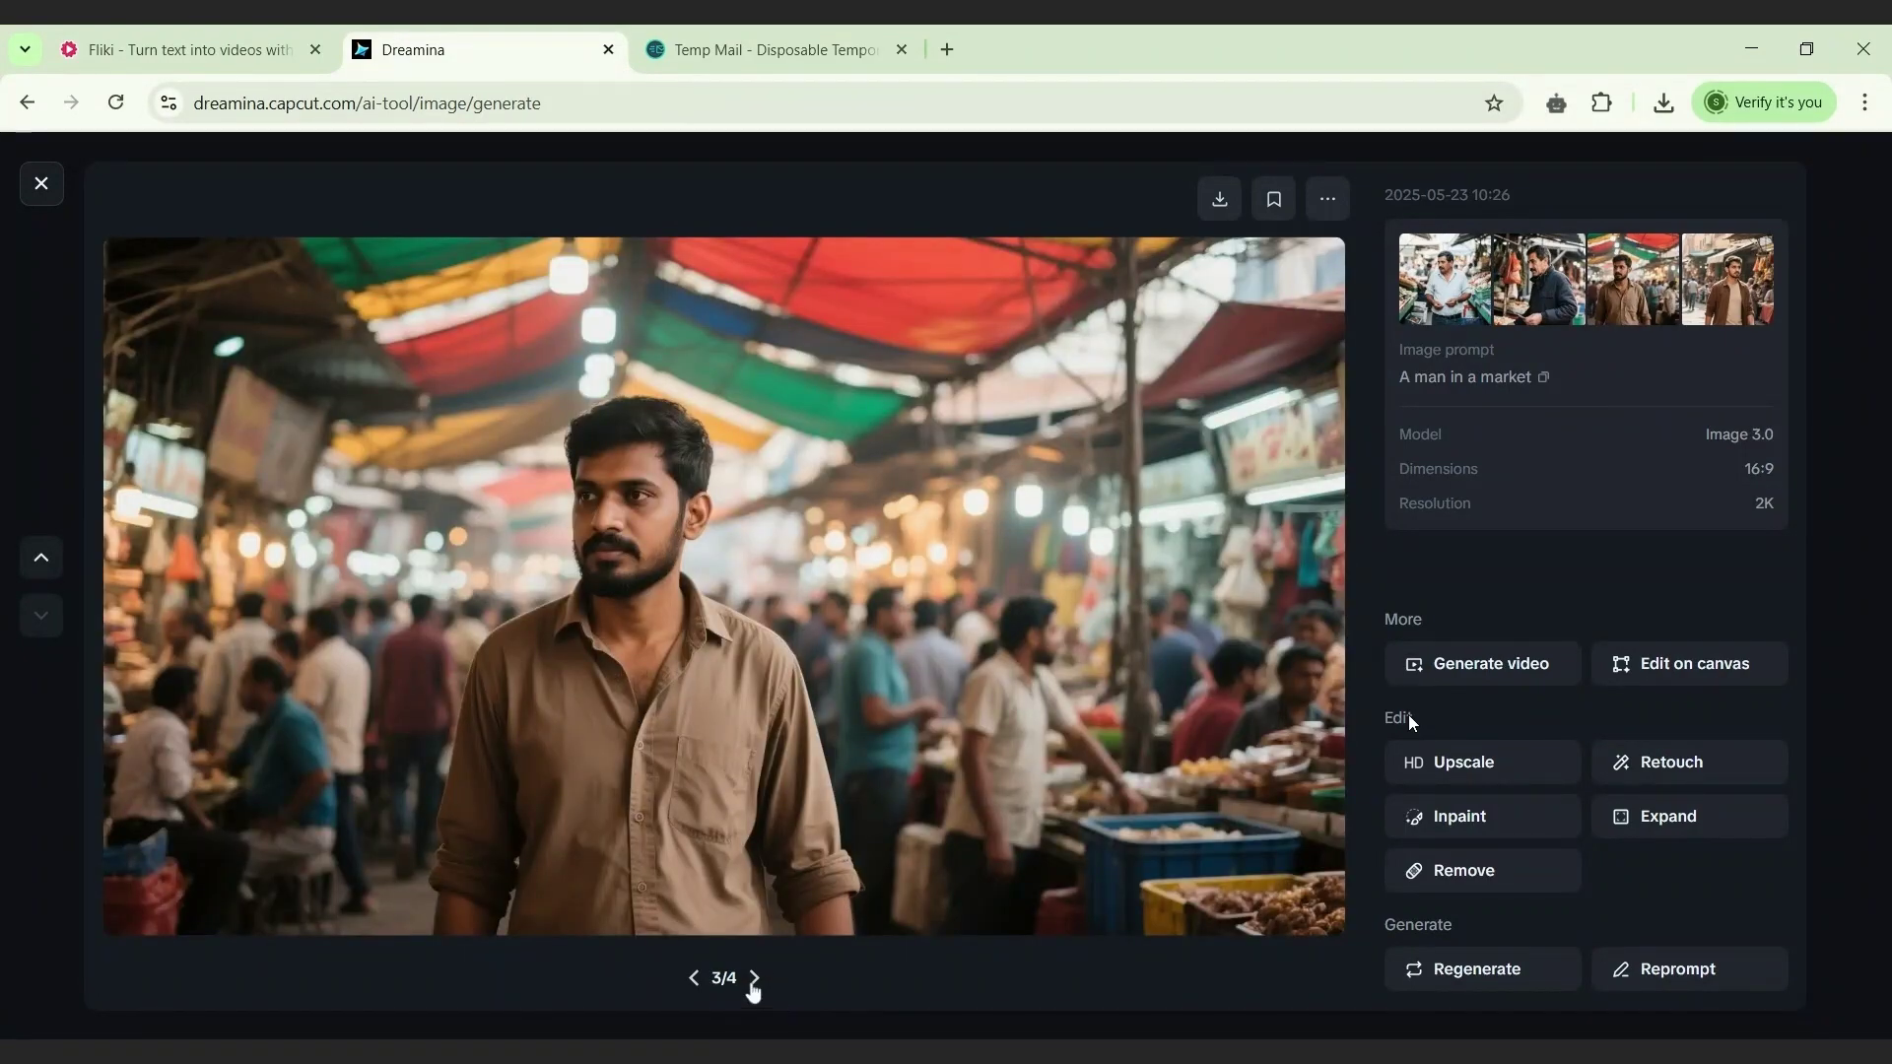
click(755, 980)
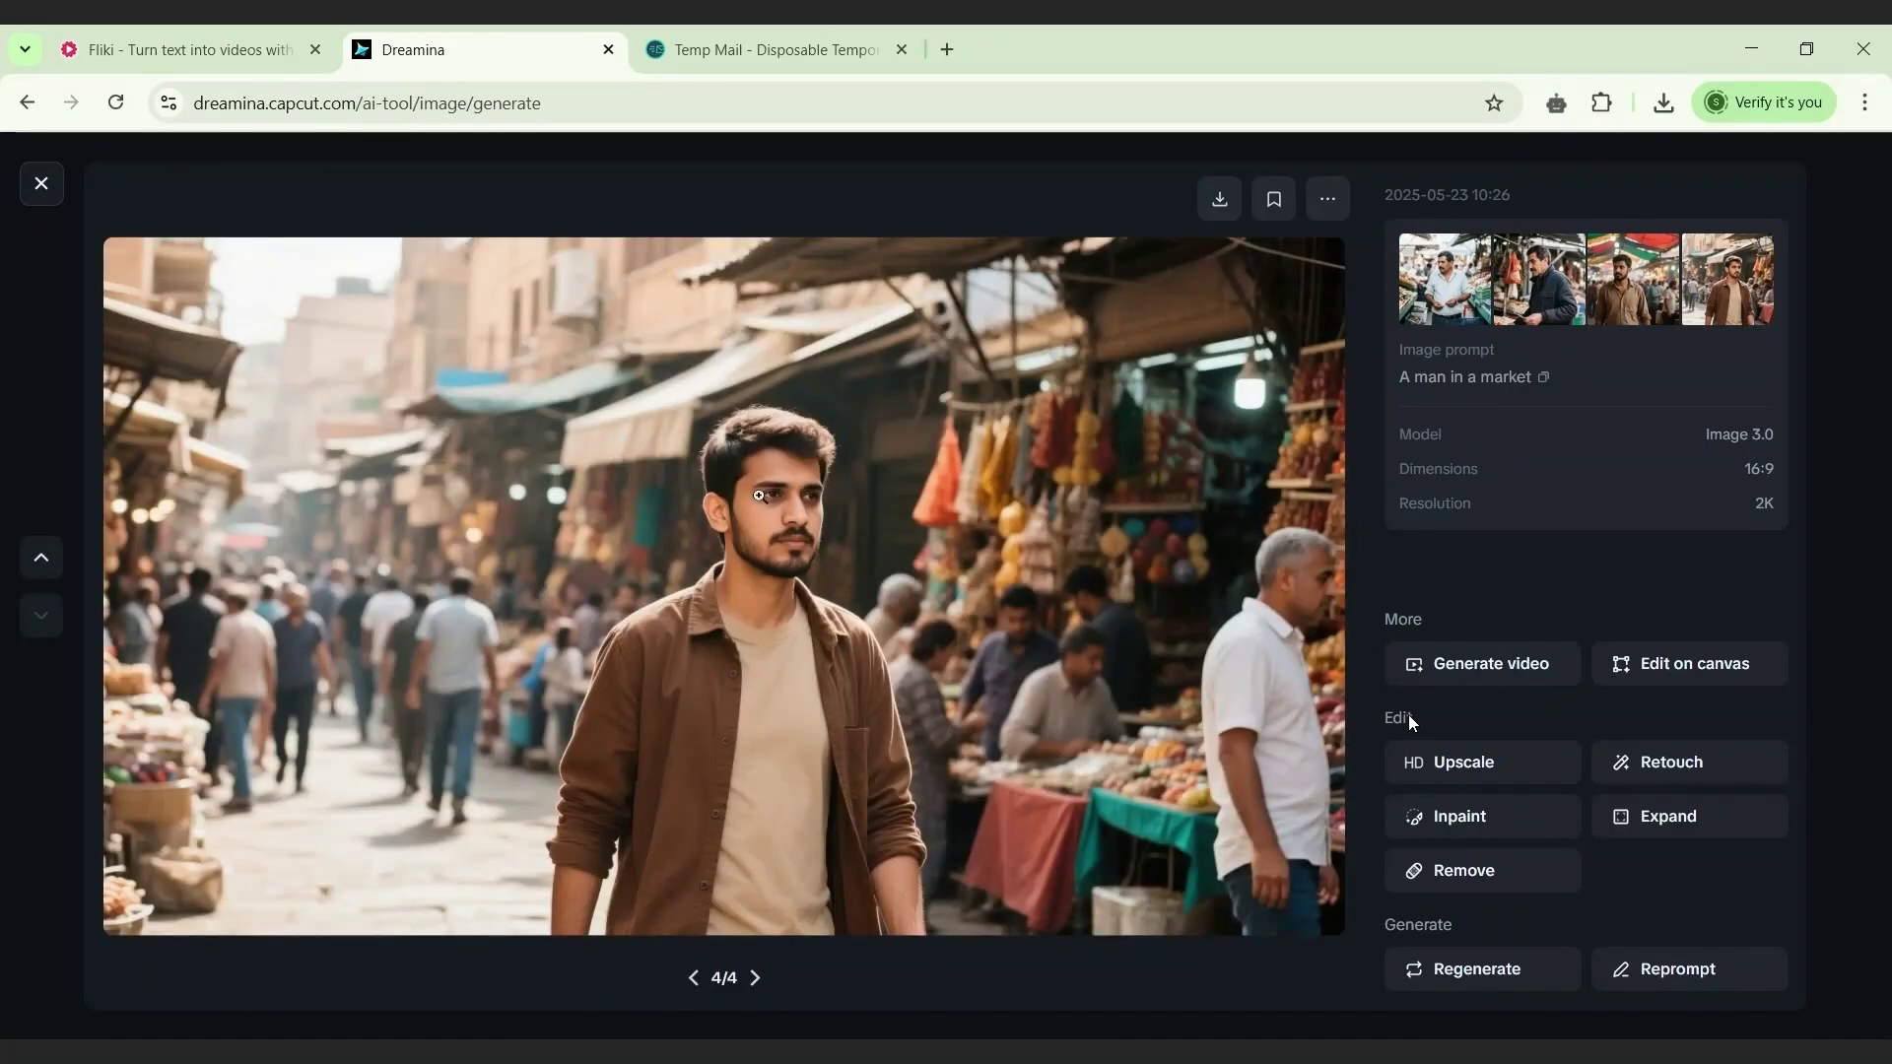
click(759, 495)
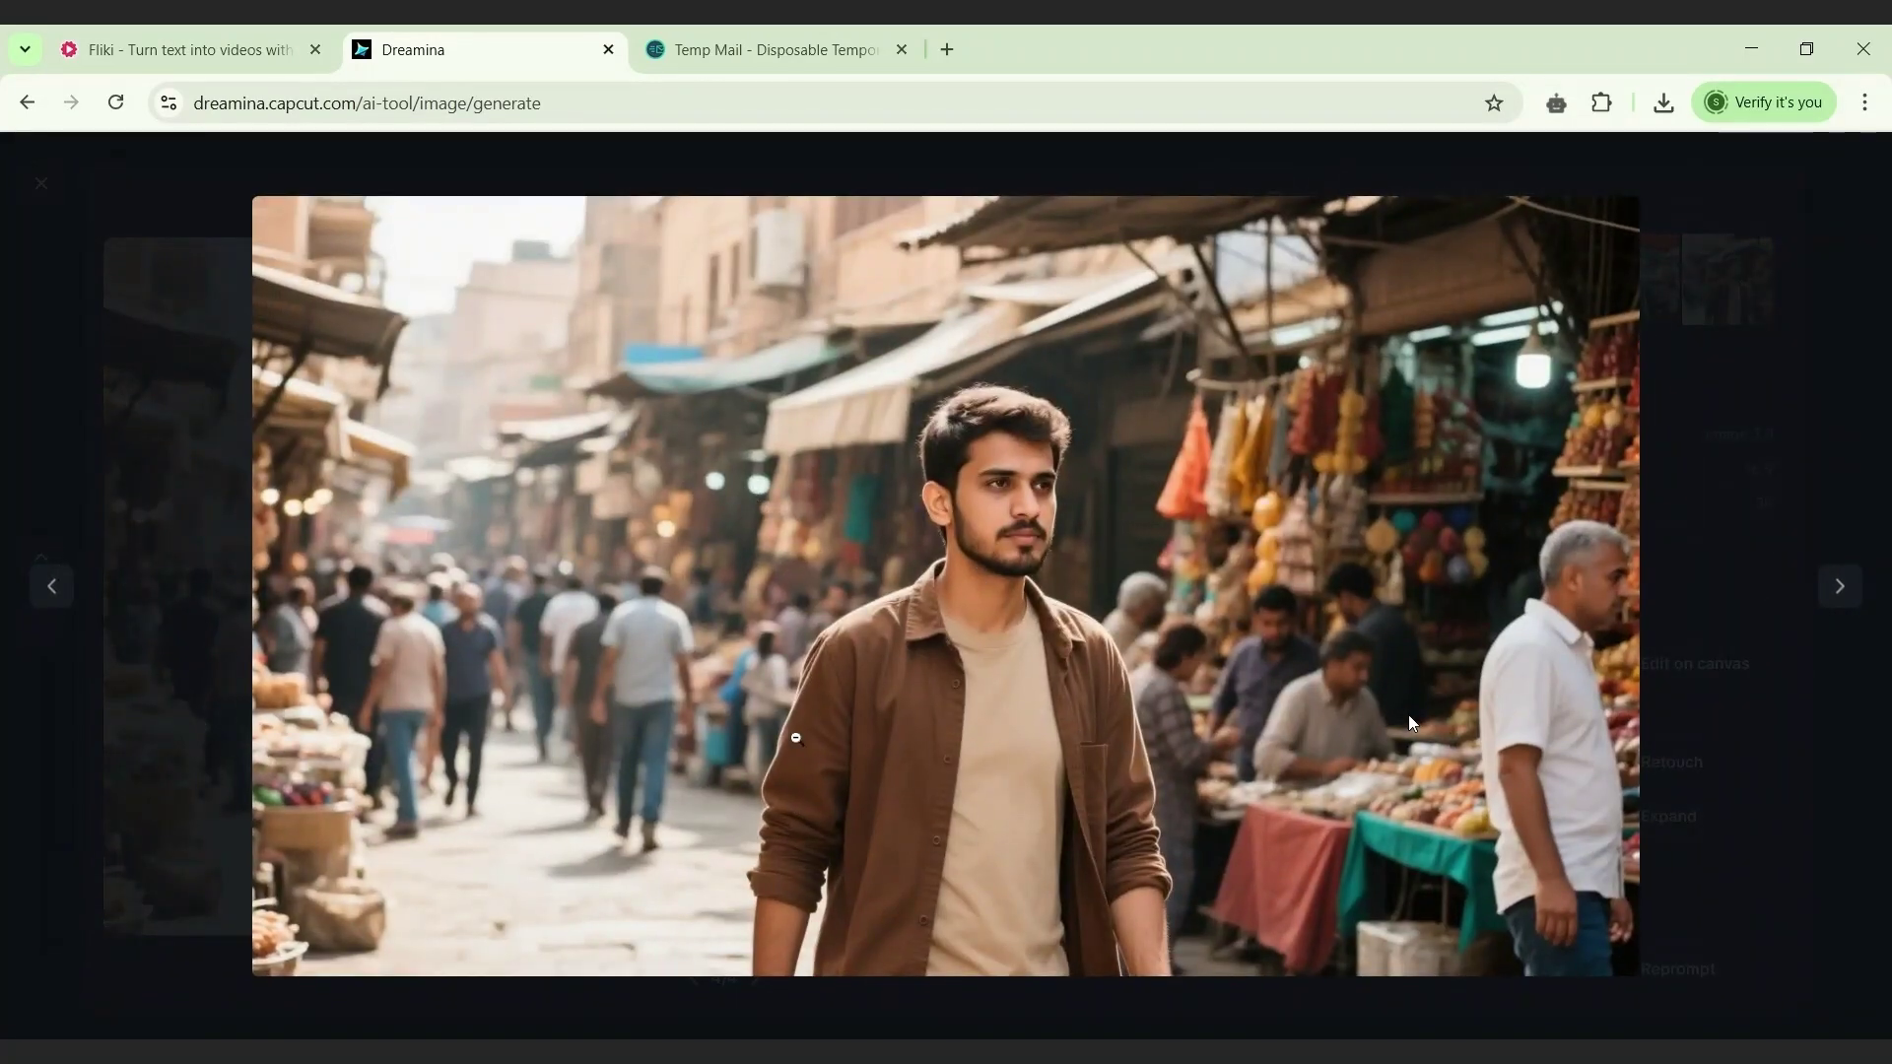
click(51, 587)
click(162, 530)
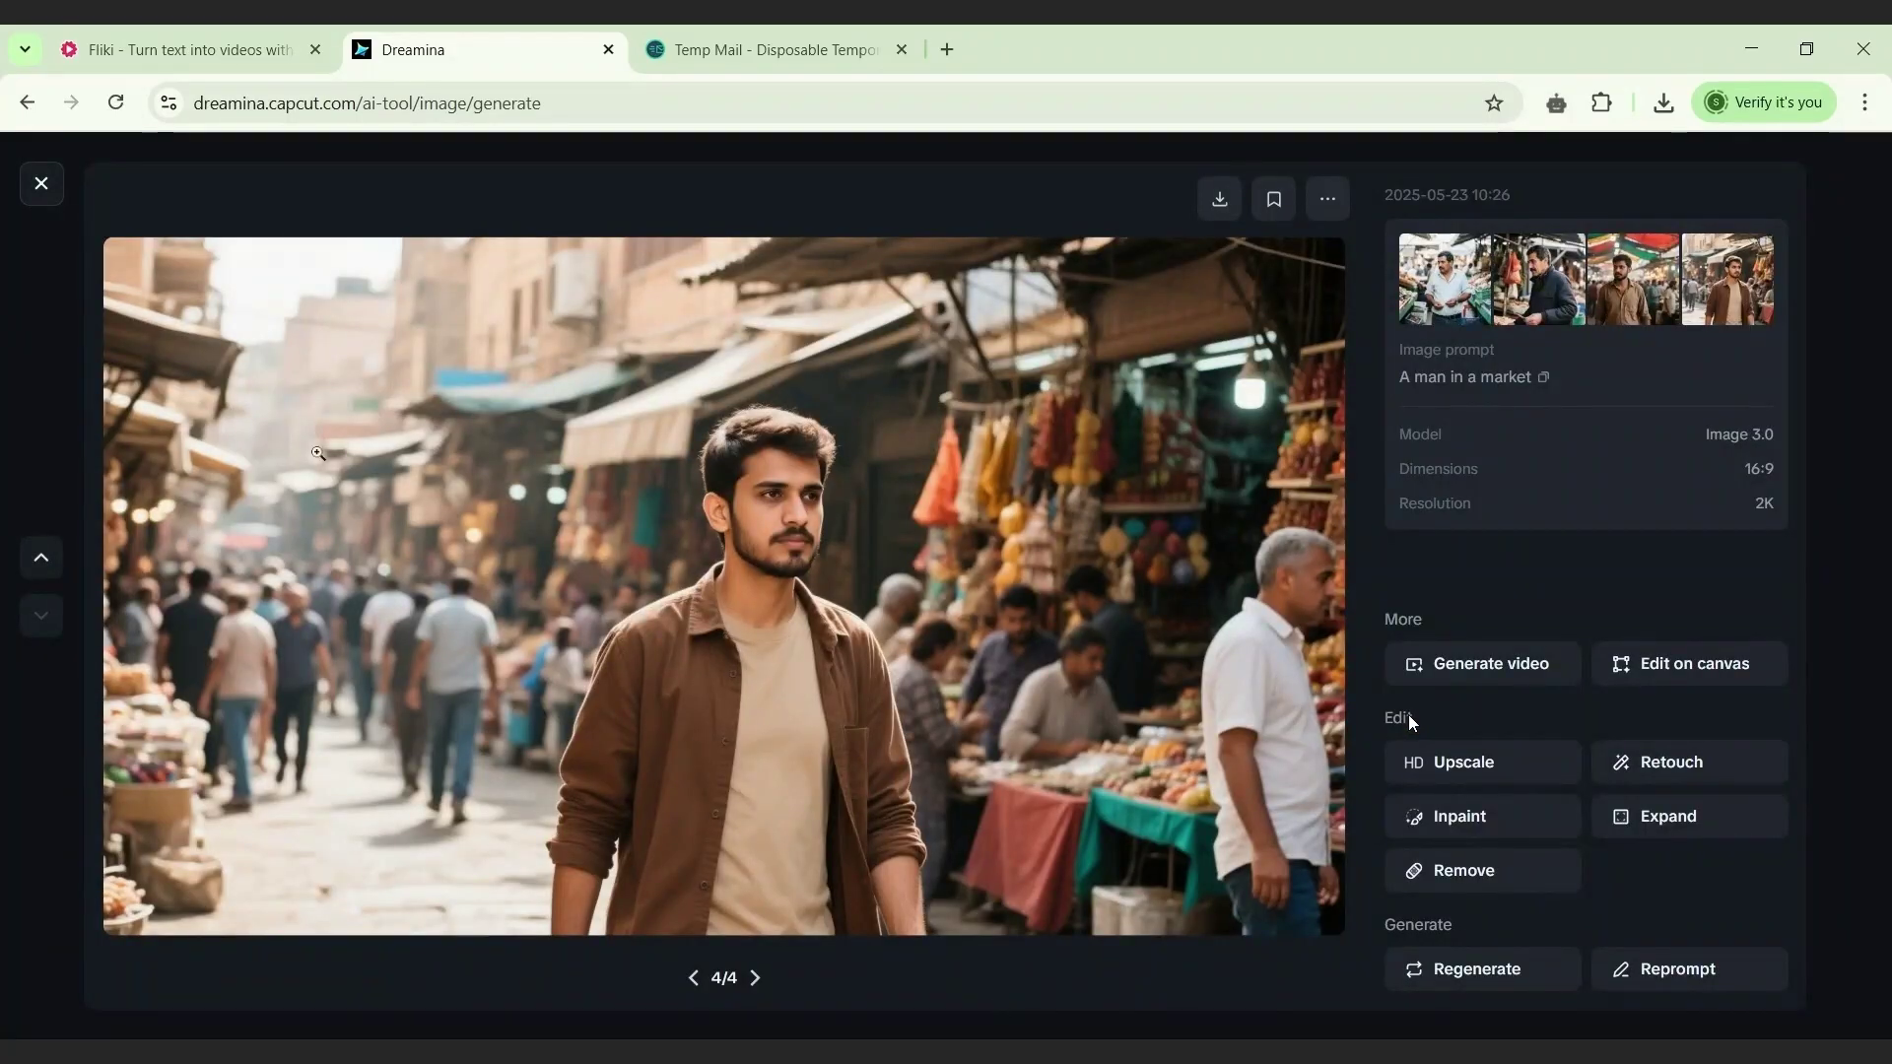
click(41, 183)
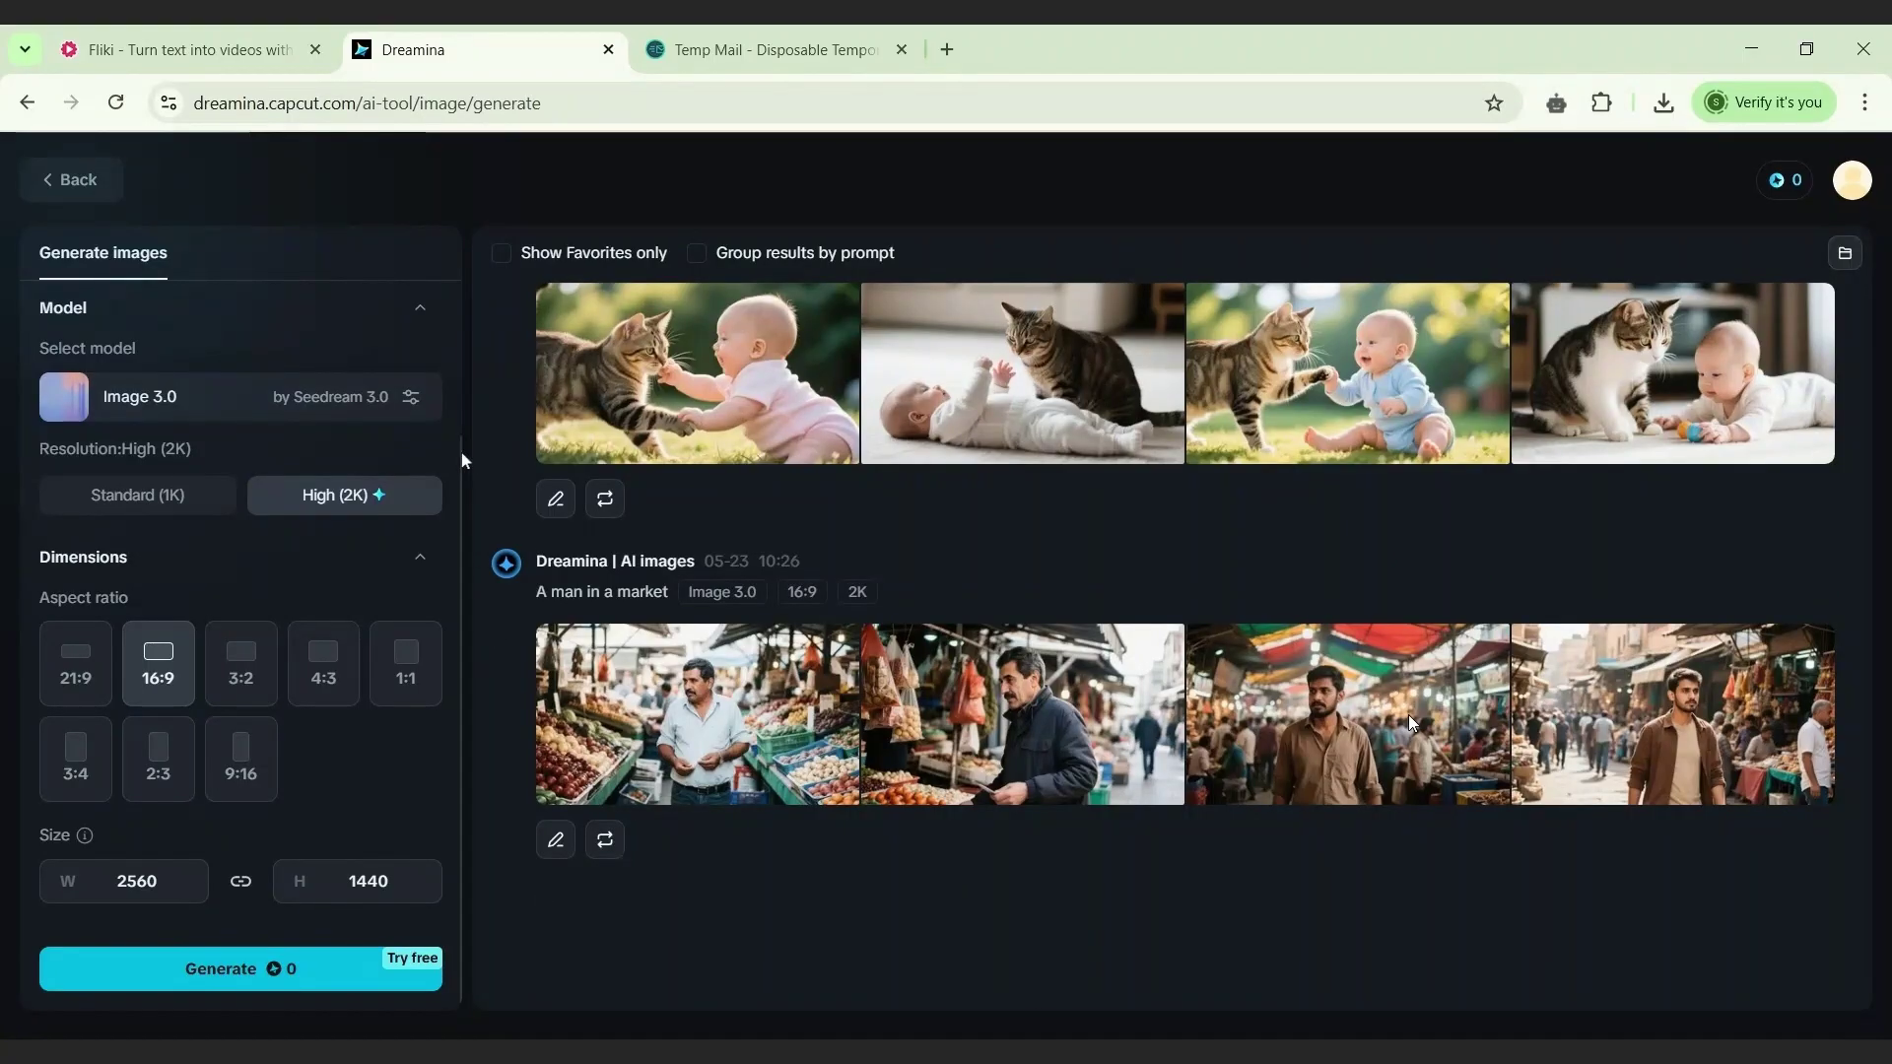
Step: Upload the guitar-girl photo as the reference and save its intensity at 56
scroll(463, 453, up, 3)
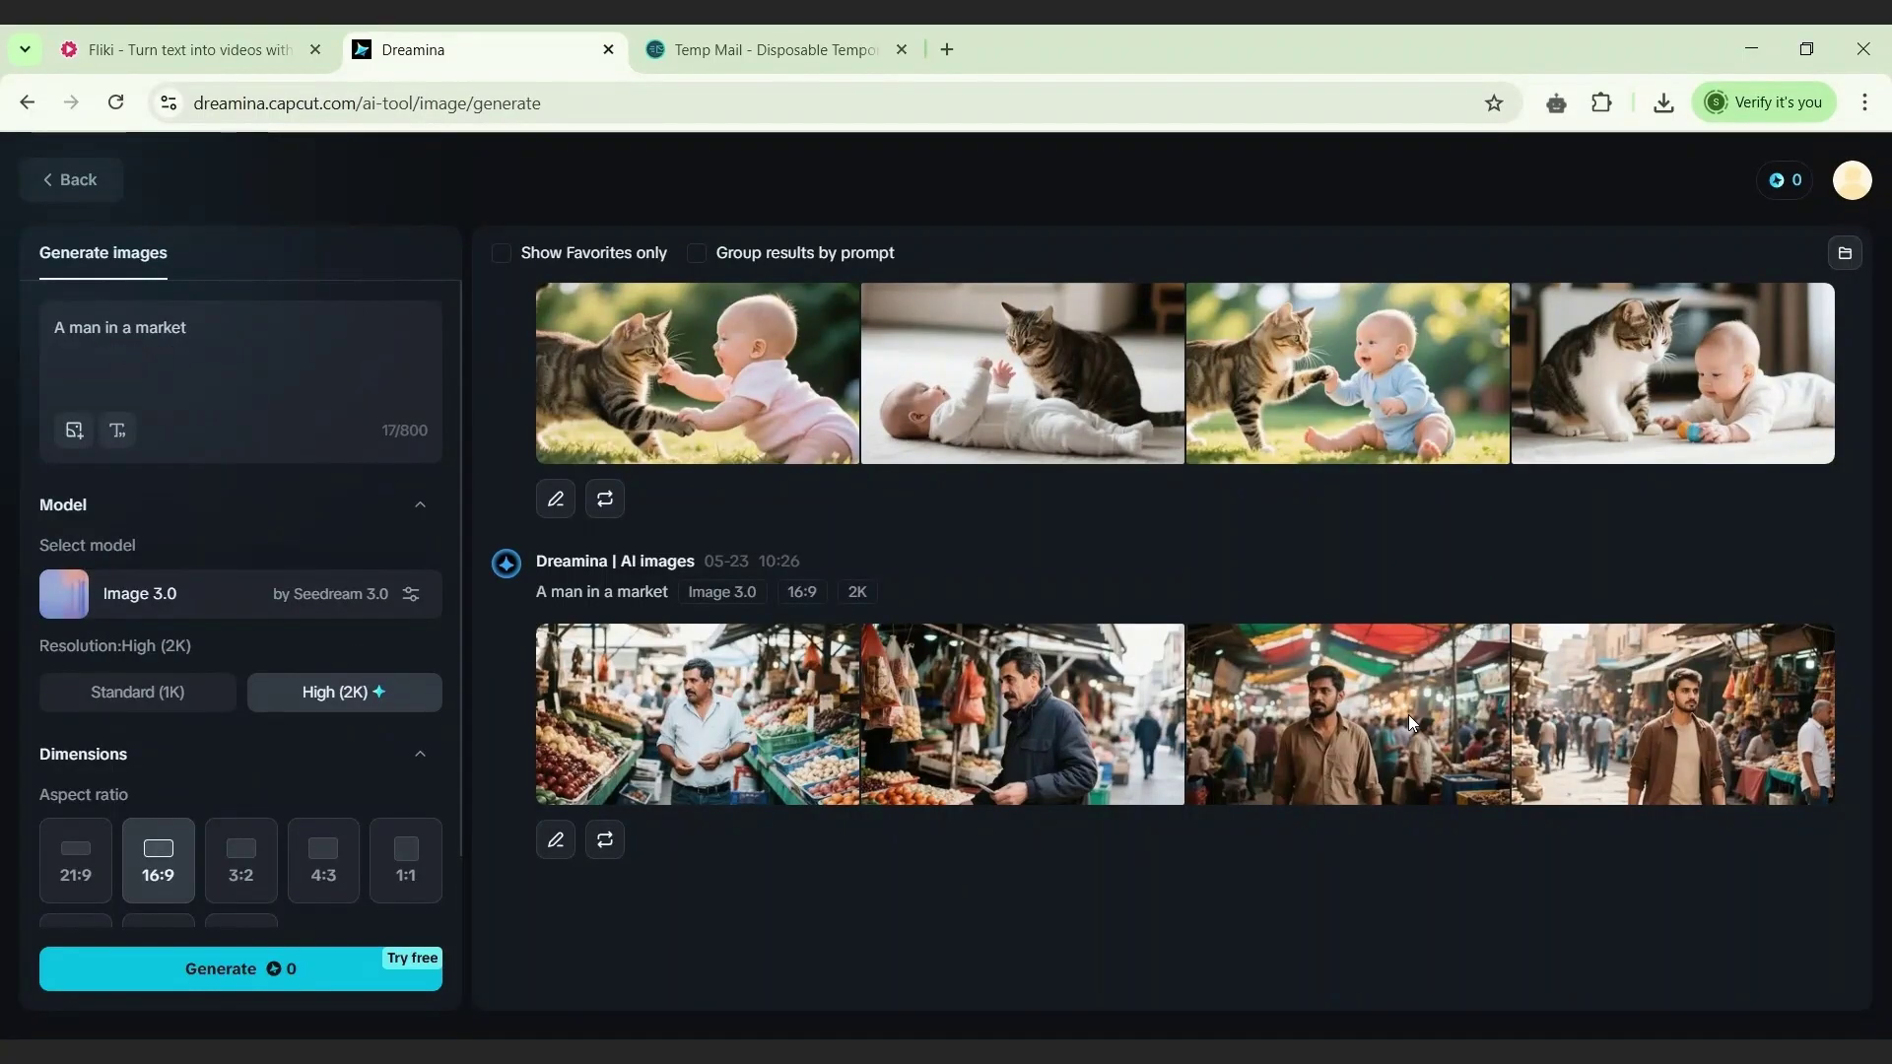
click(79, 438)
key(Return)
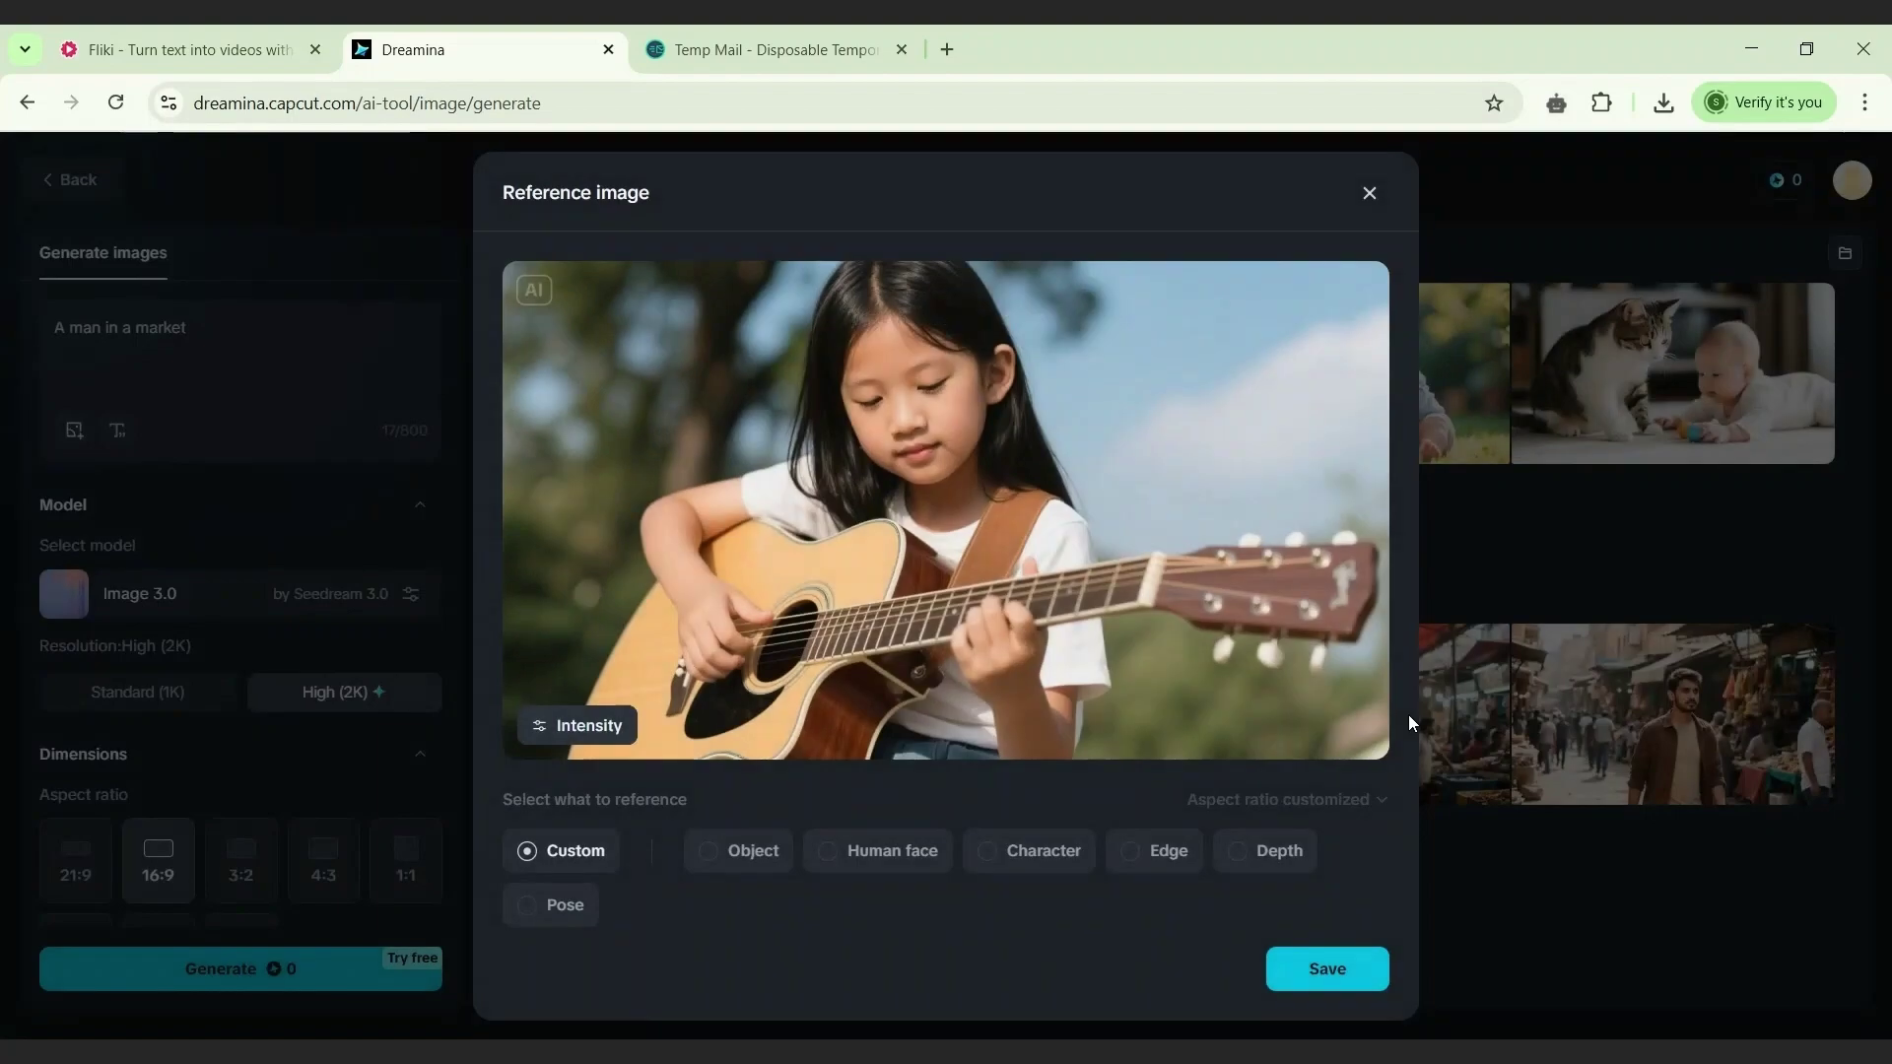
click(556, 727)
mouse_move(648, 684)
mouse_down()
mouse_move(728, 684)
mouse_move(639, 698)
mouse_up()
drag(657, 695, 661, 695)
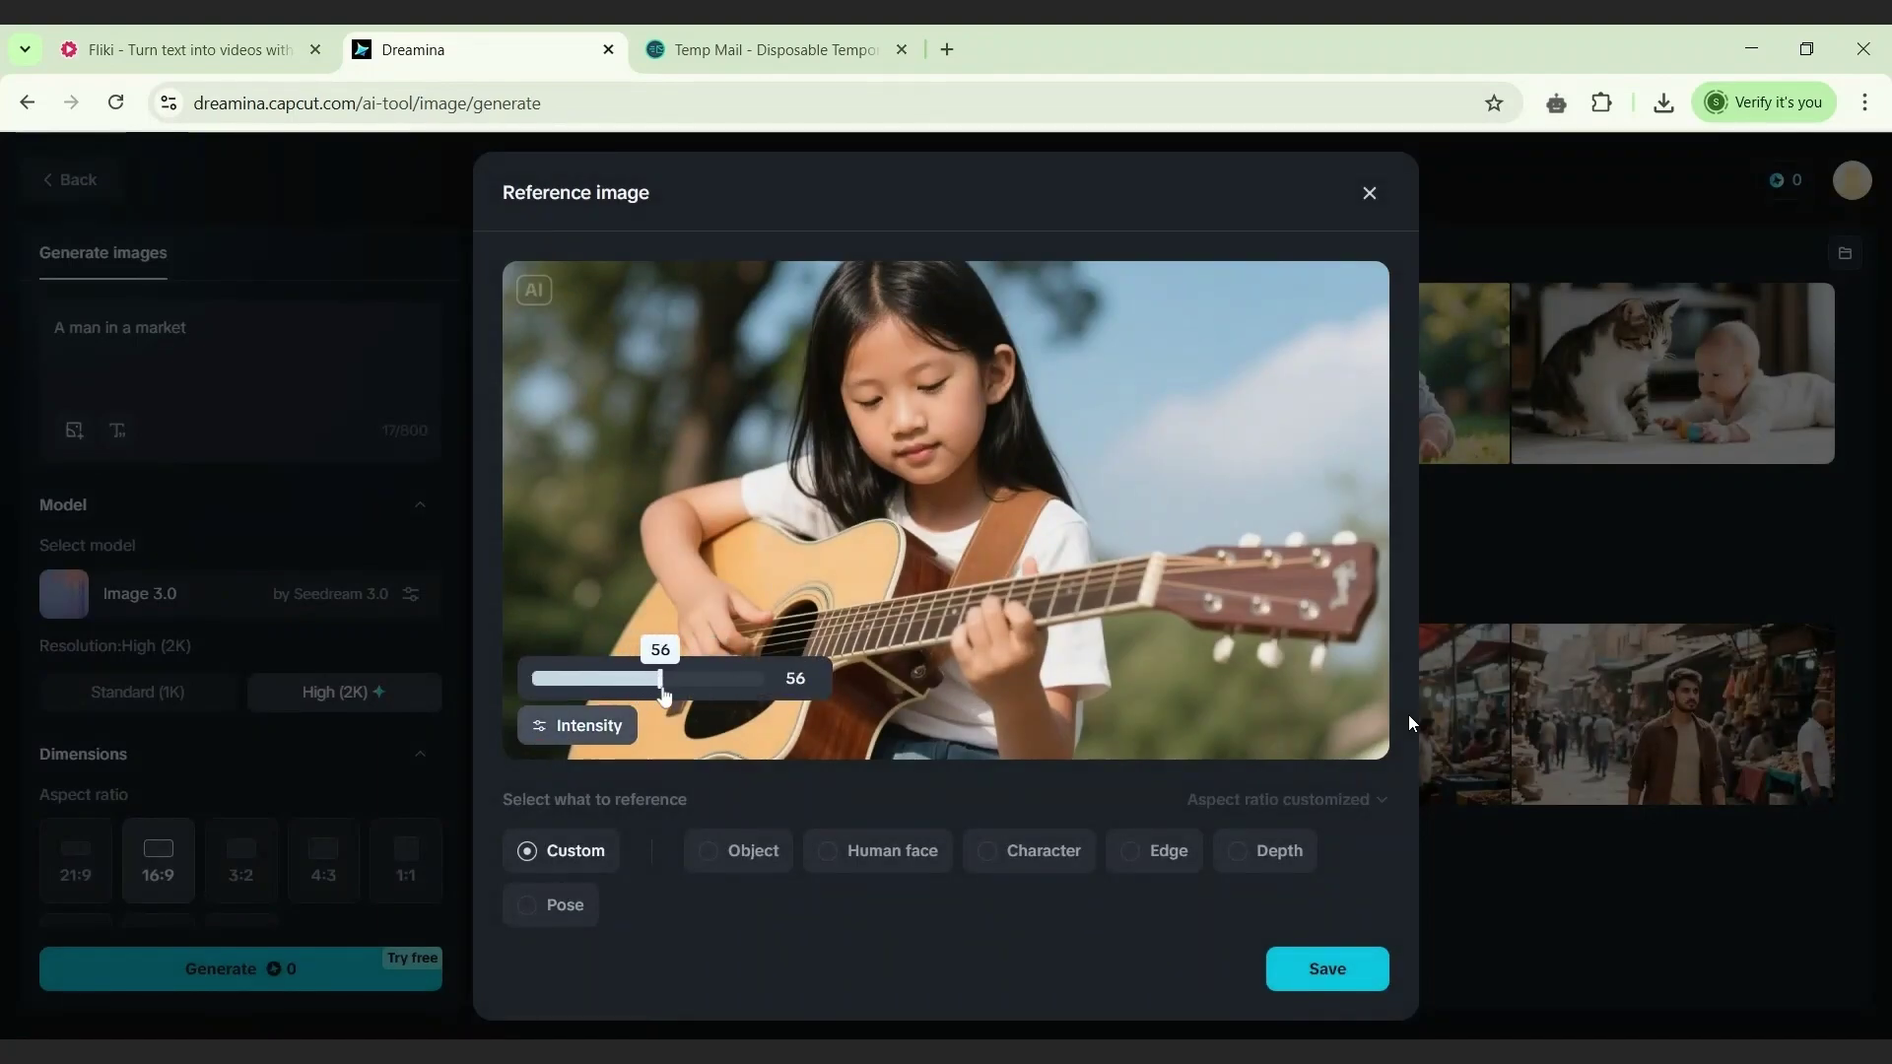
click(1308, 970)
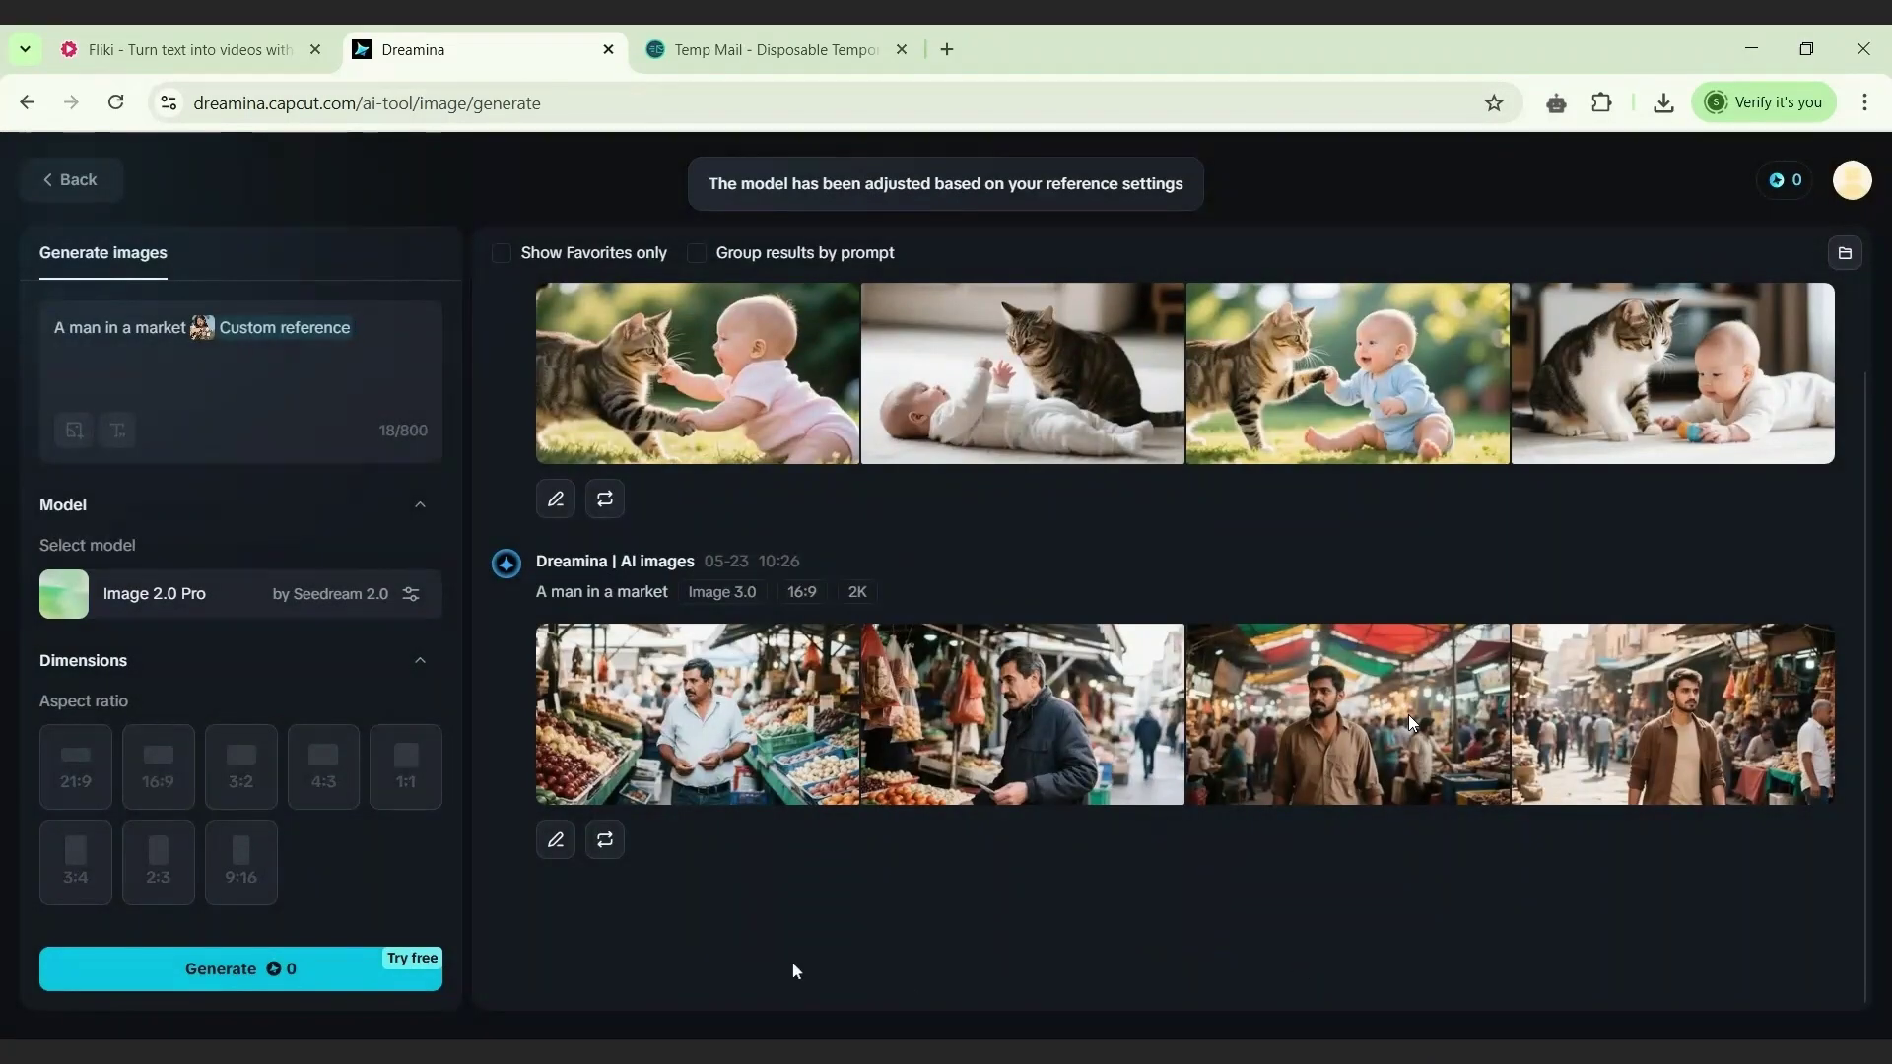
Step: Replace the market prompt with 'Turn it to 2D' and generate
drag(187, 328, 24, 337)
key(BackSpace)
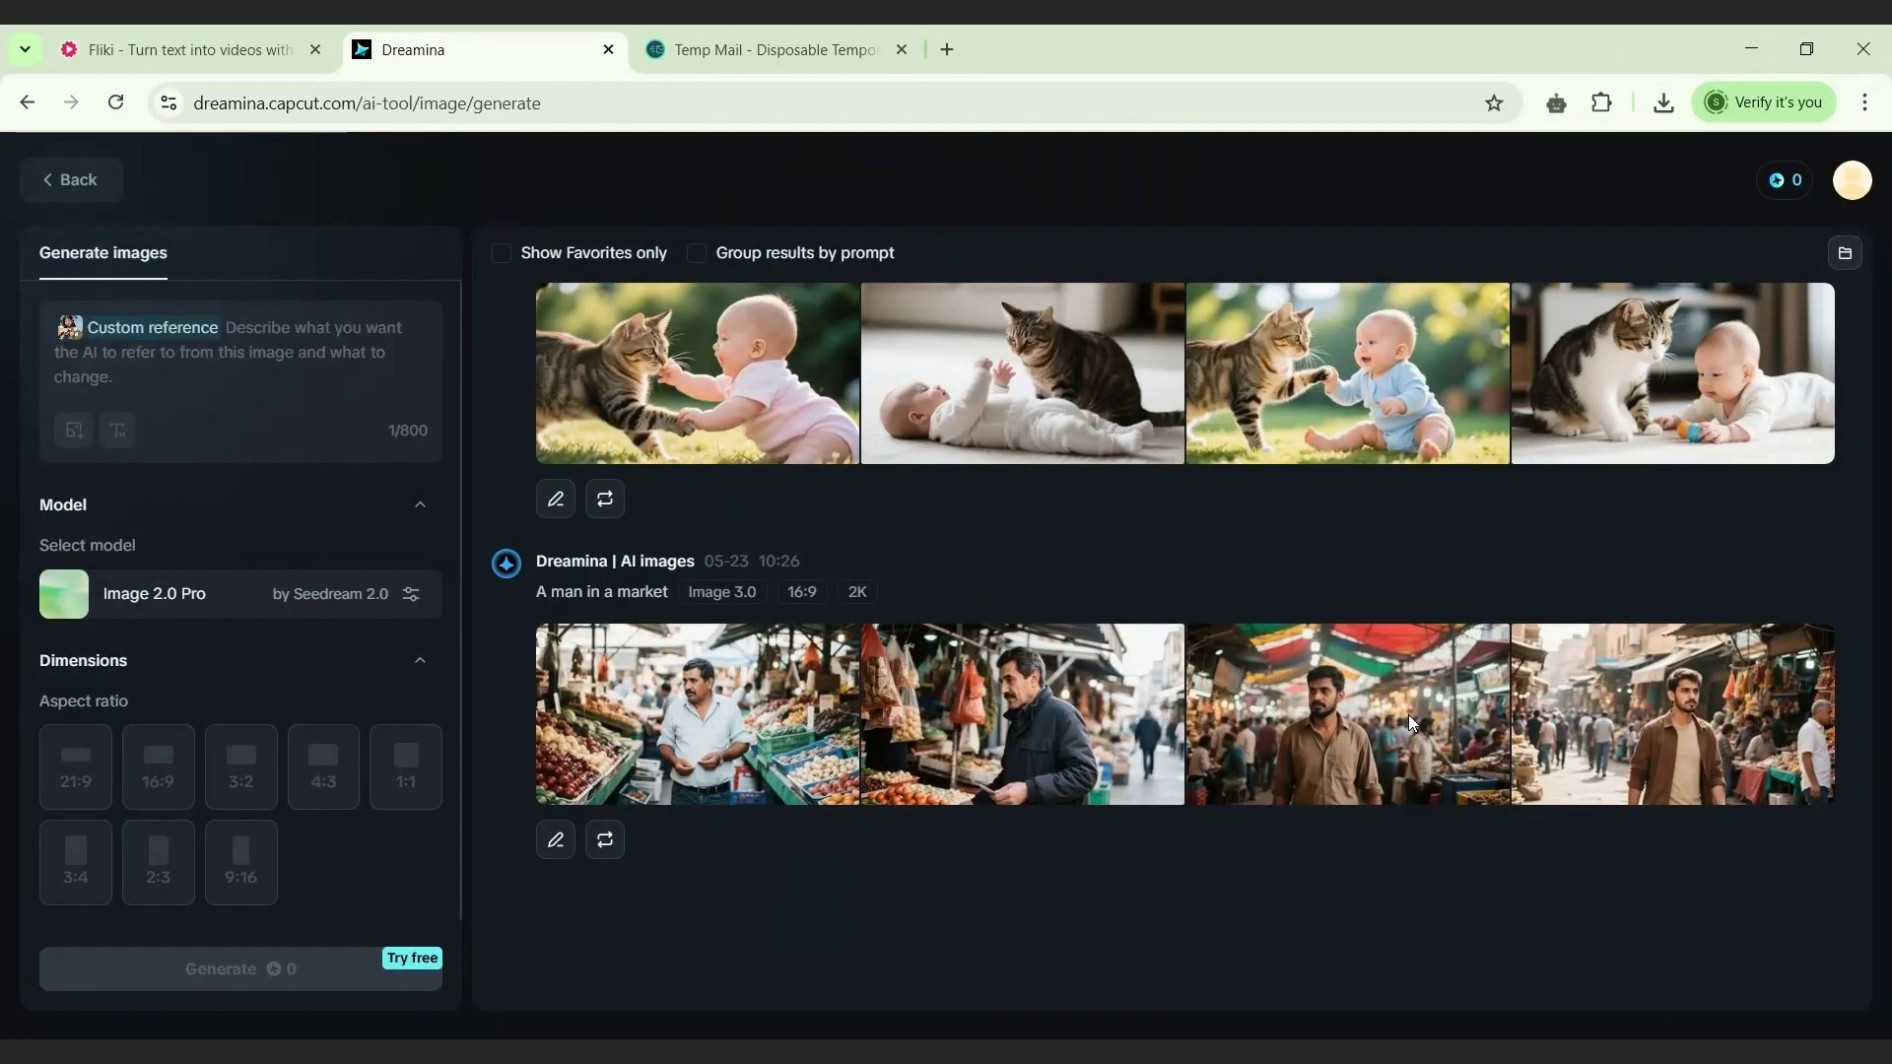
text(Turn it to @)
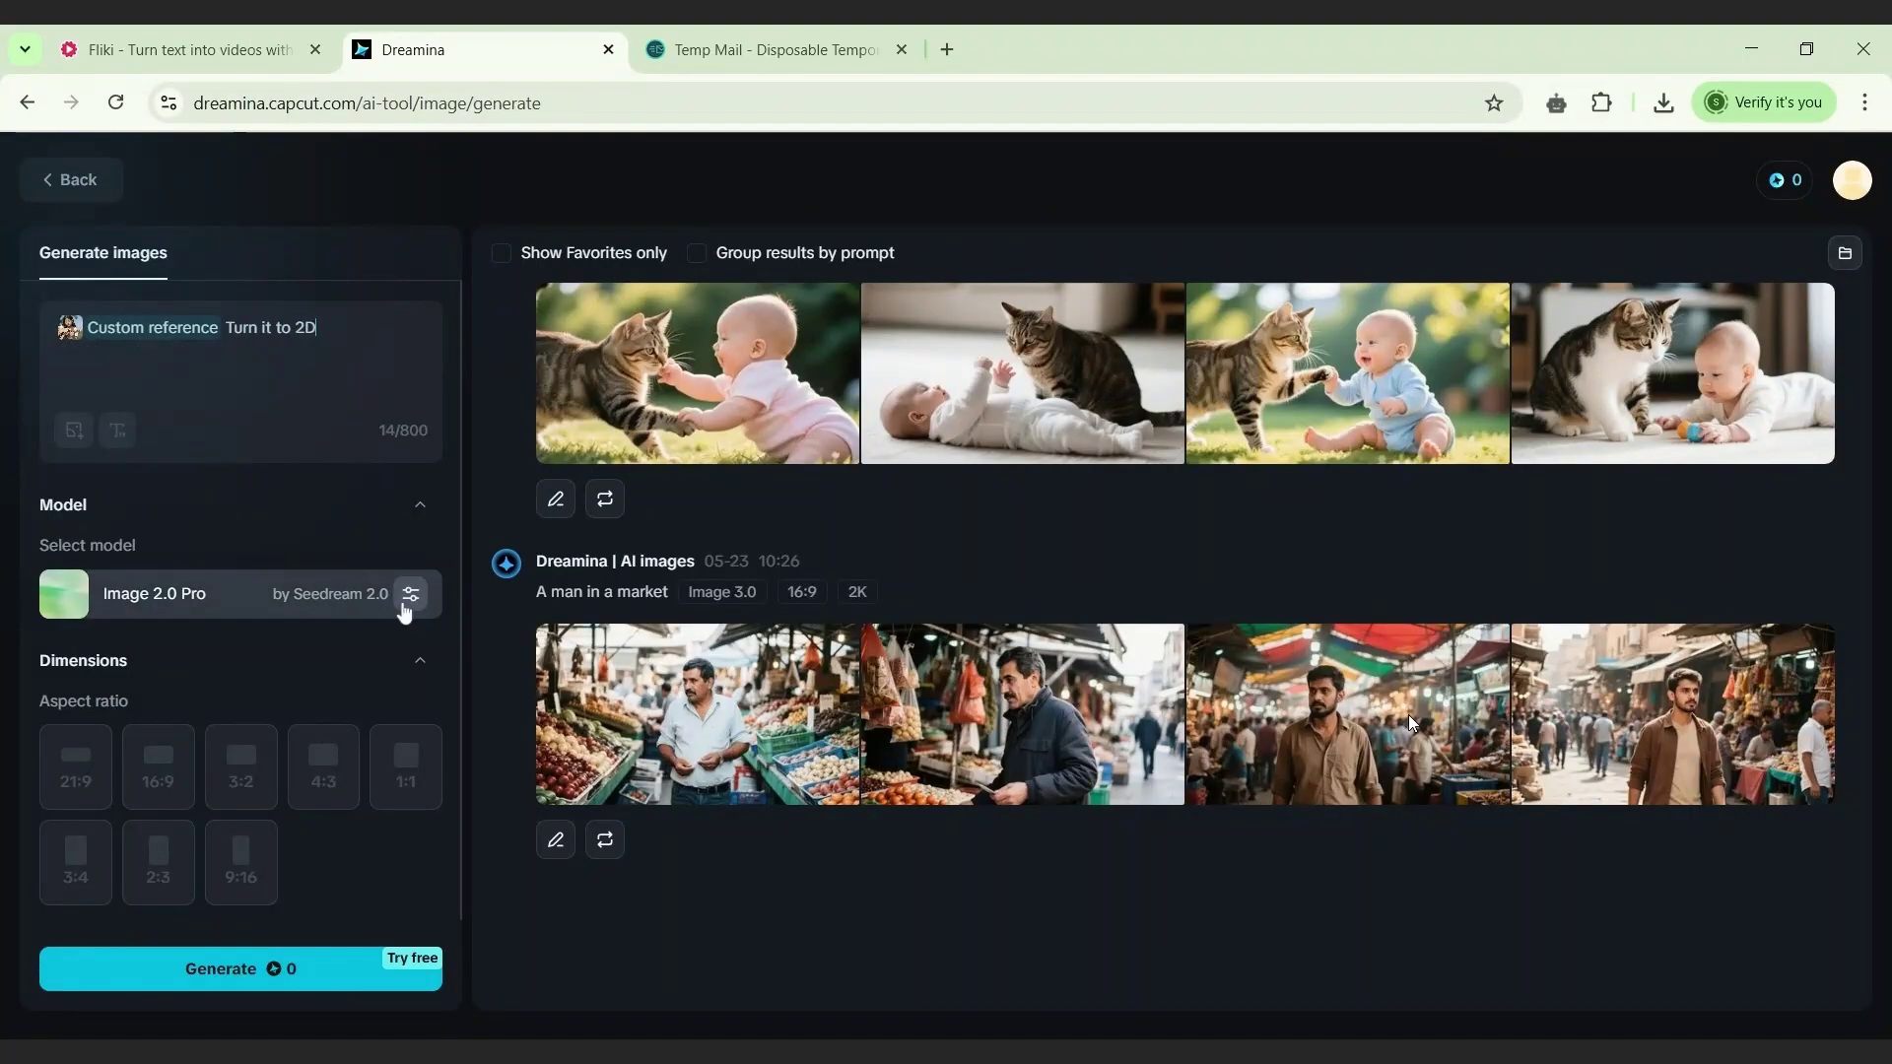
click(237, 971)
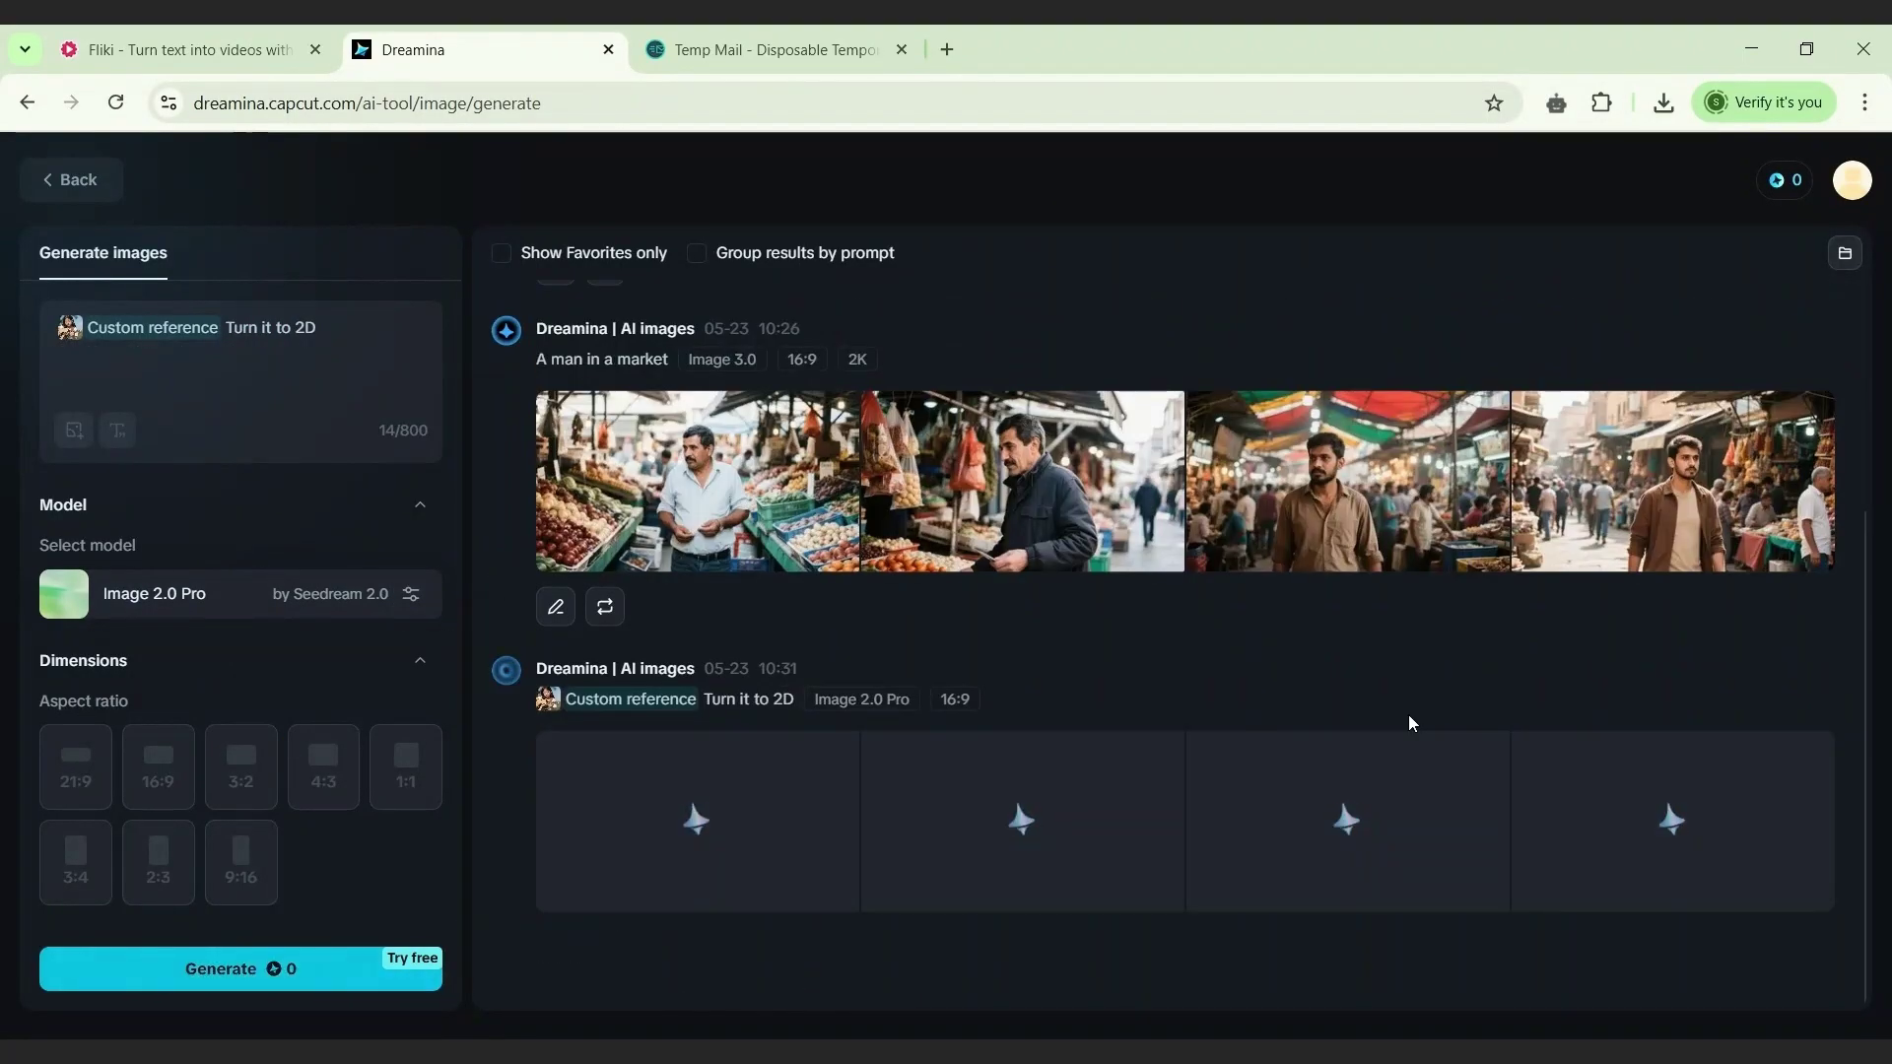
Step: Review all four 2D cartoon results in the viewer, then close it
click(693, 816)
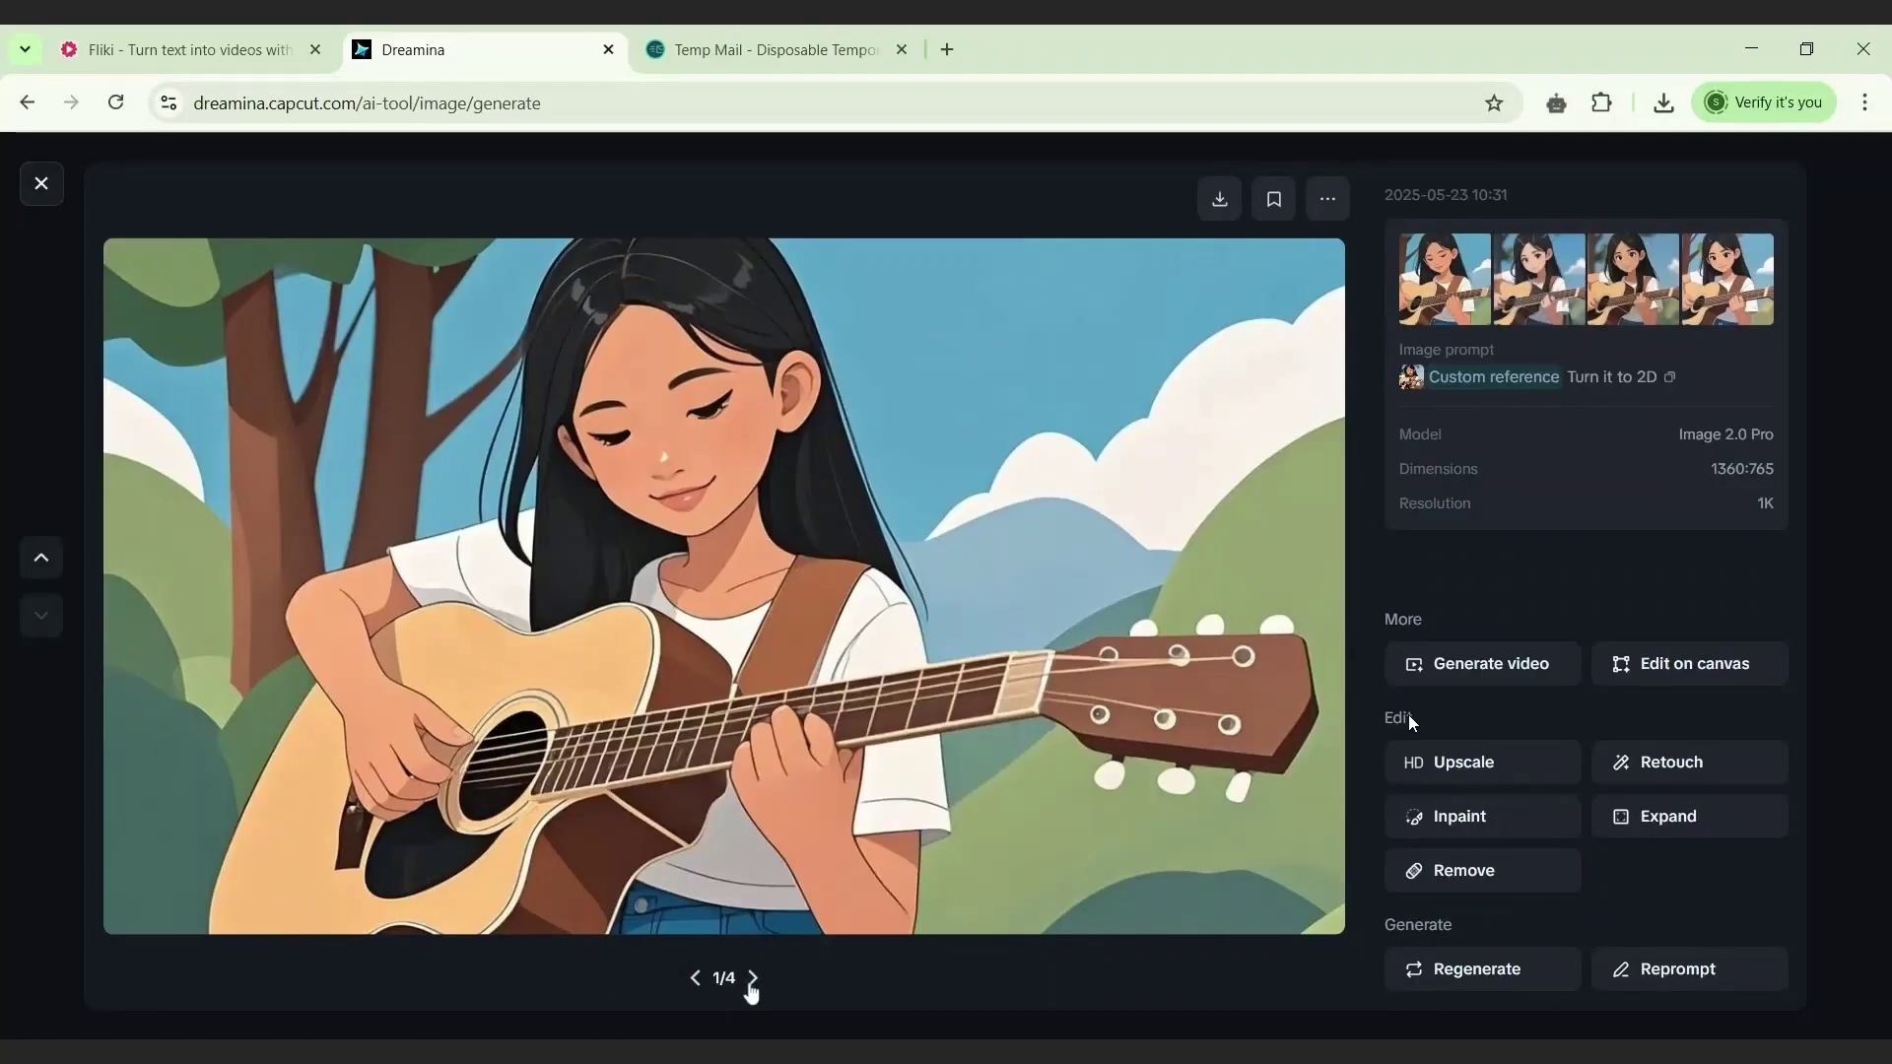
click(752, 982)
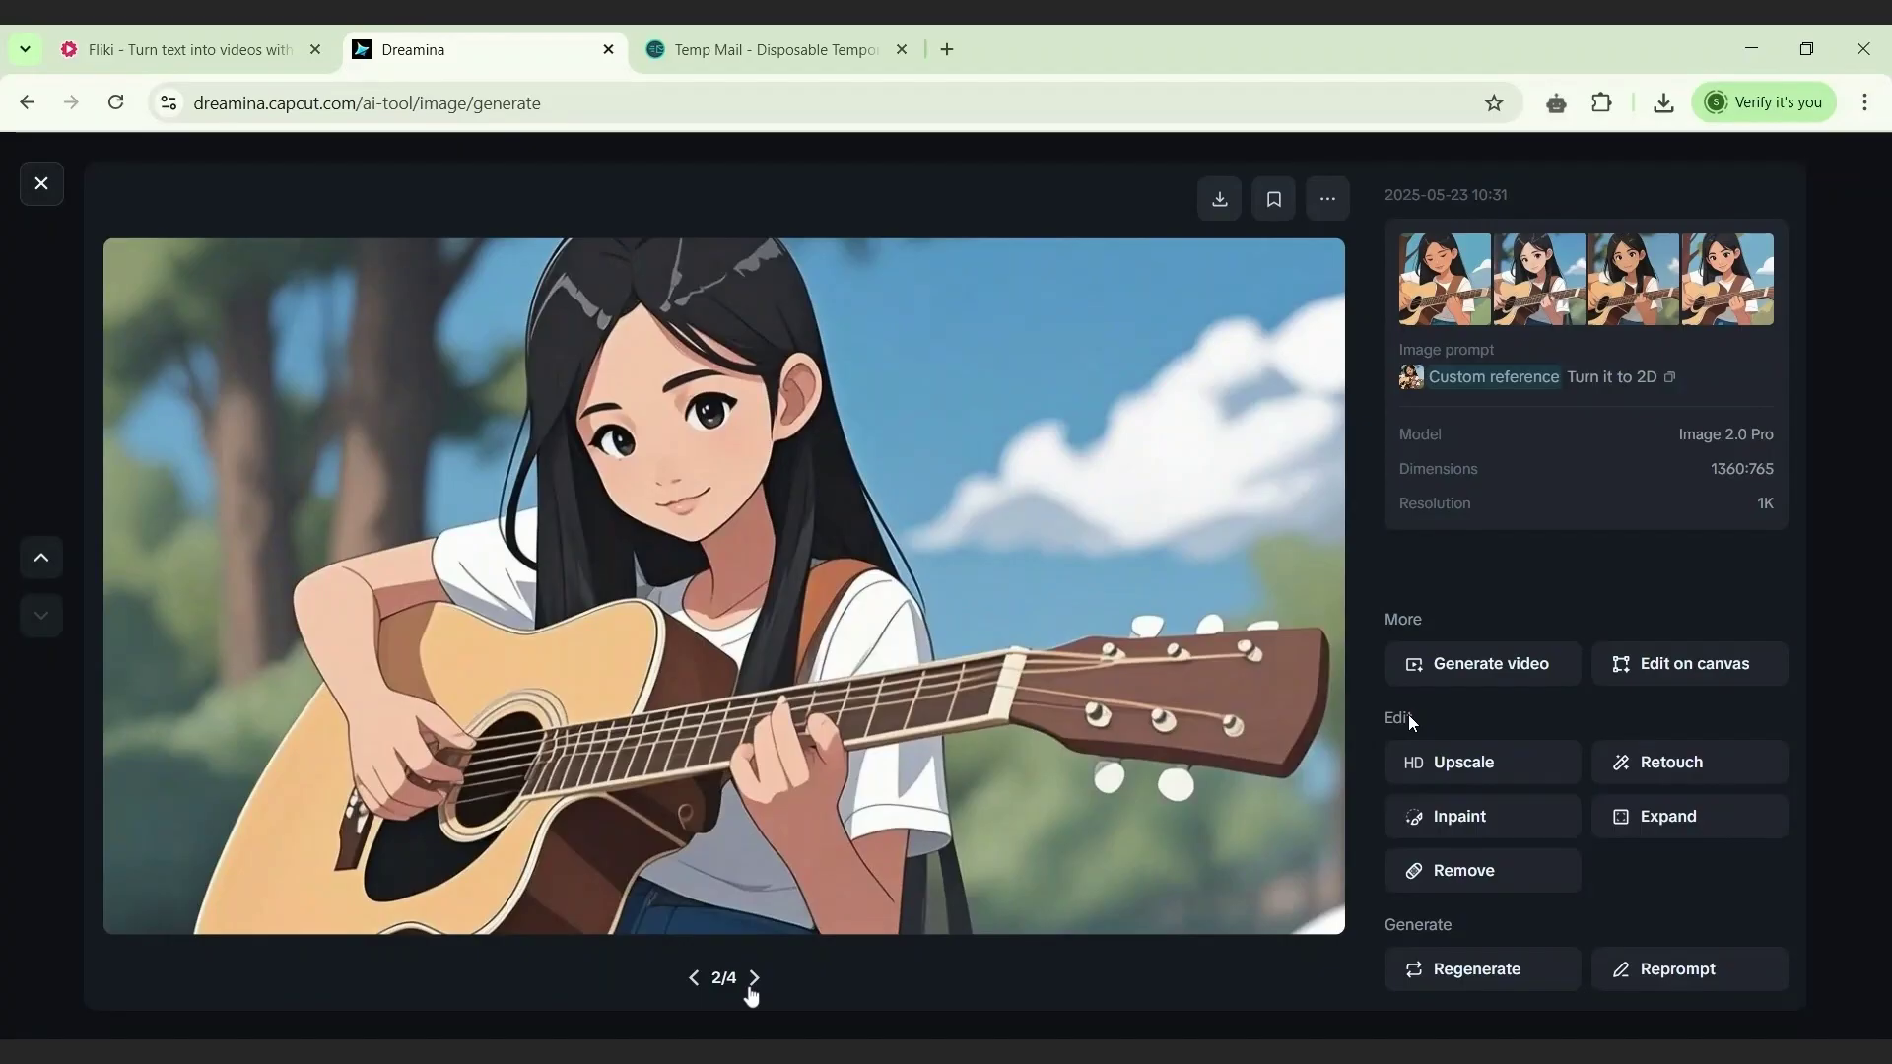
click(753, 979)
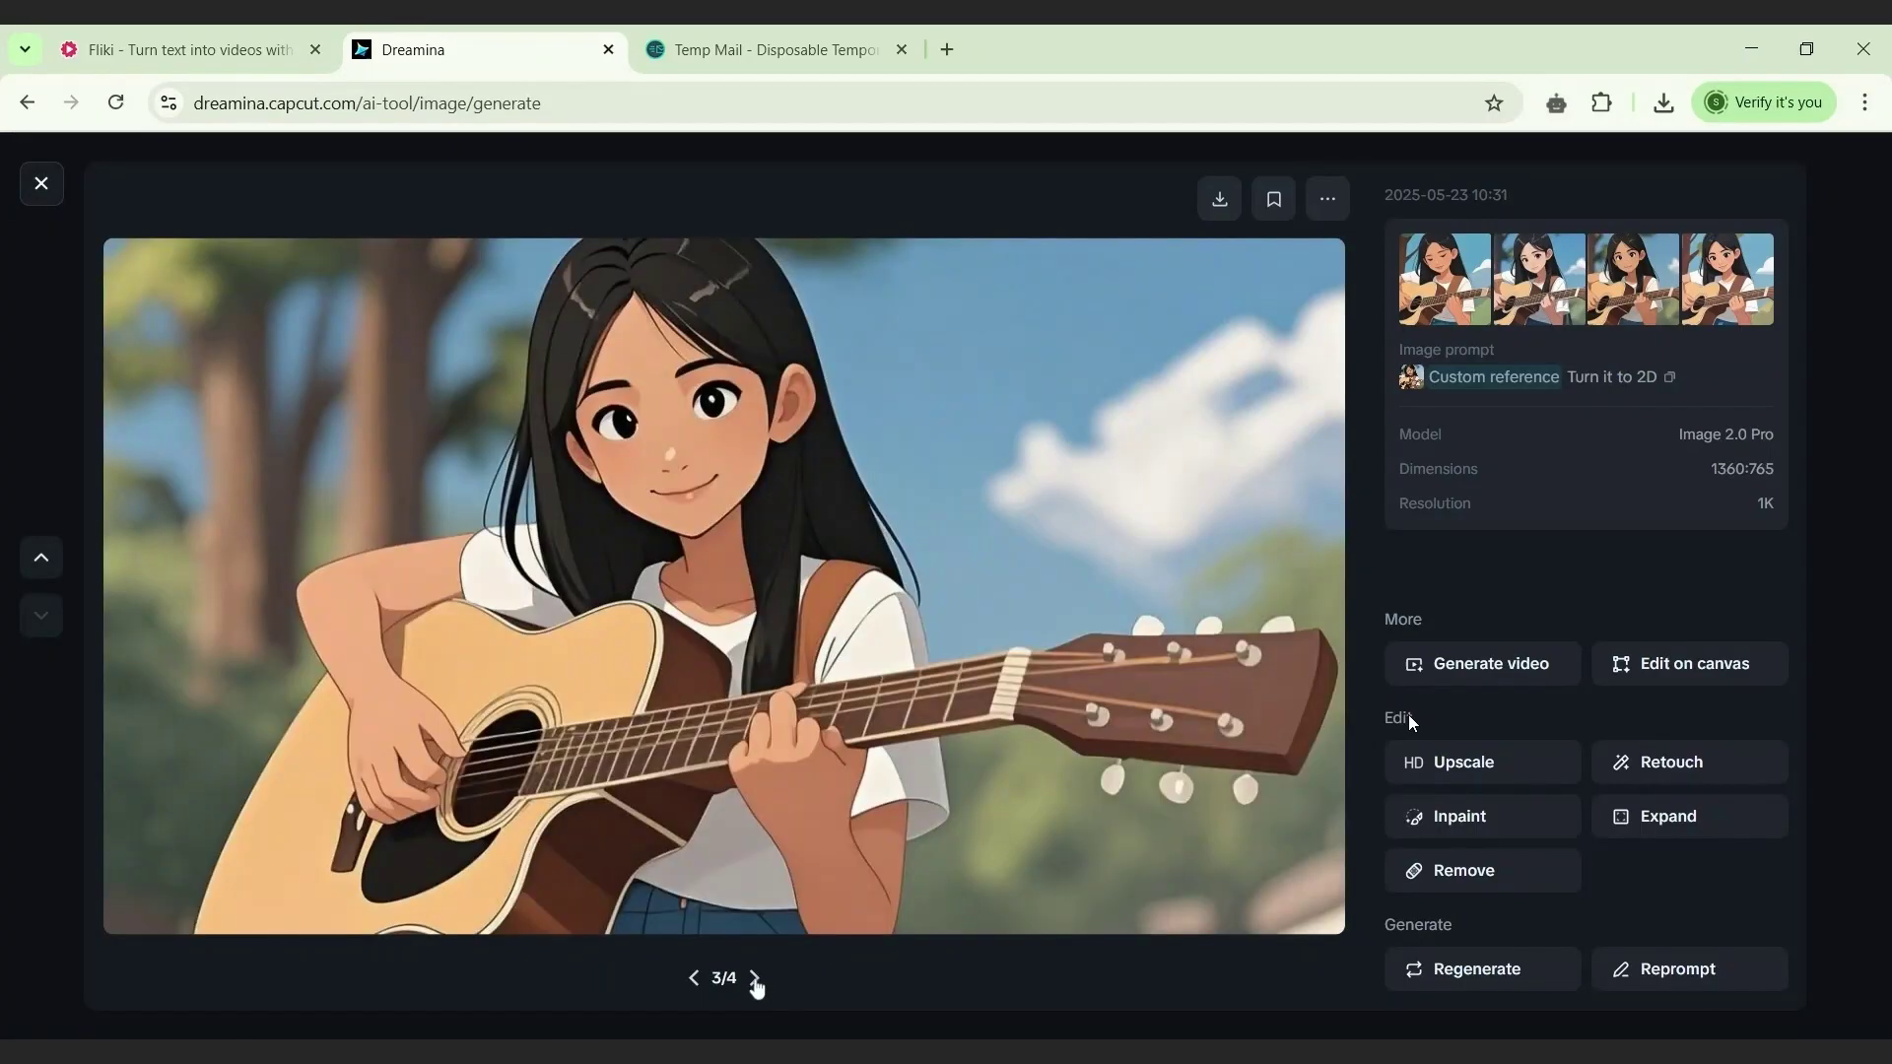
click(755, 980)
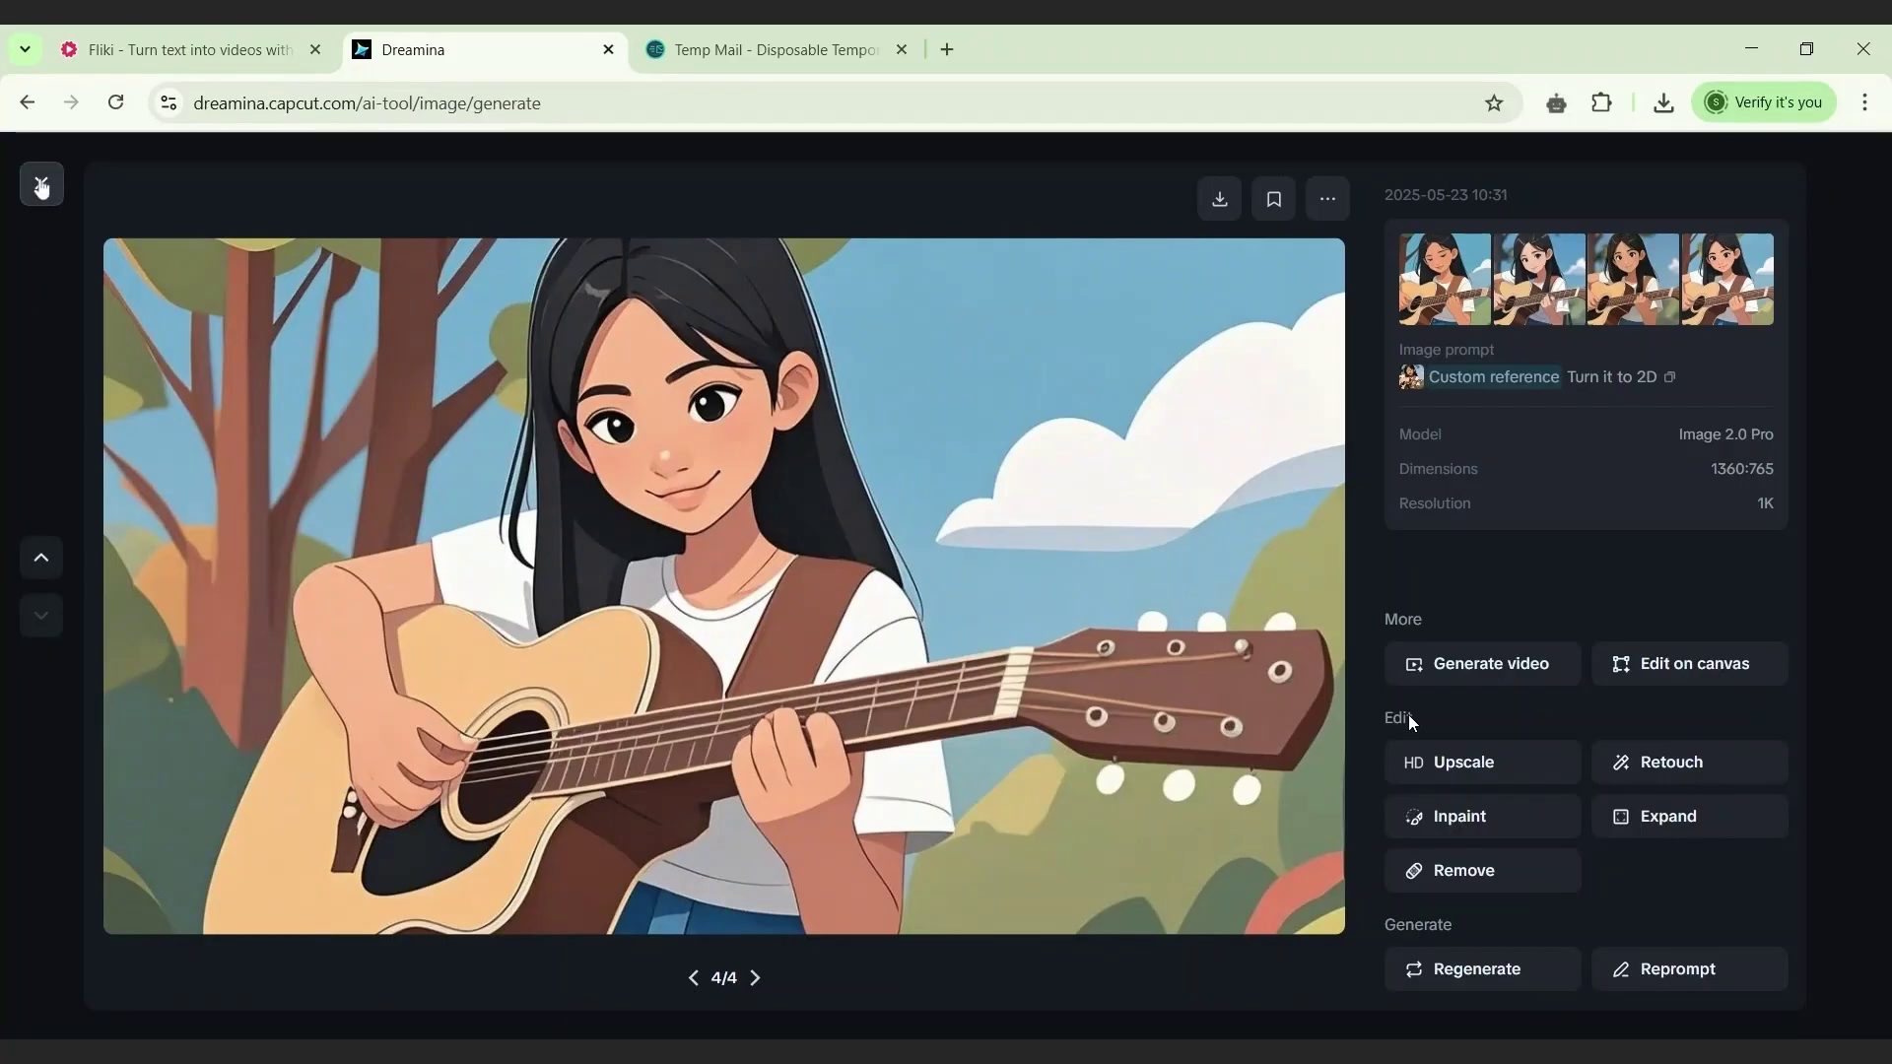
click(41, 185)
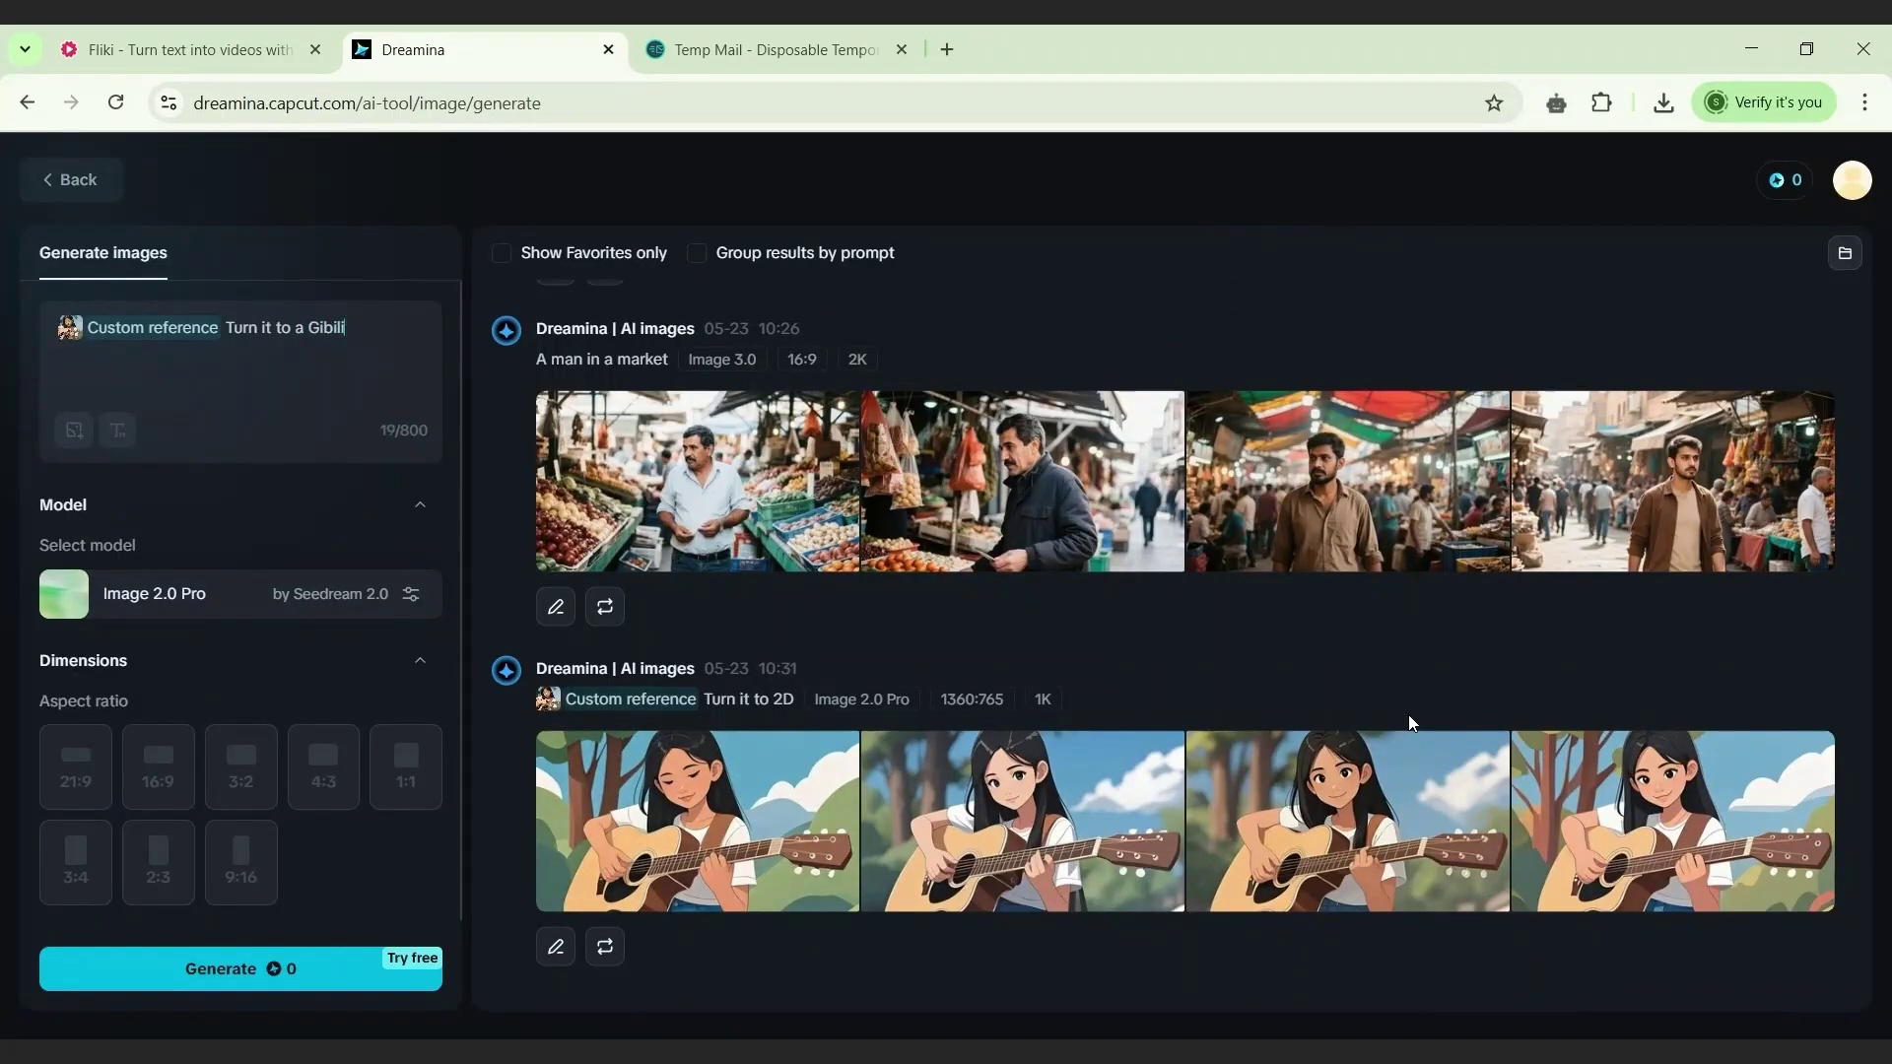
Step: Change the prompt to 'Turn it to a Ghibli style' and generate
key(BackSpace)
key(BackSpace)
key(BackSpace)
key(BackSpace)
key(BackSpace)
key(BackSpace)
key(BackSpace)
key(BackSpace)
key(BackSpace)
key(BackSpace)
key(BackSpace)
text(Ghibli style)
click(295, 970)
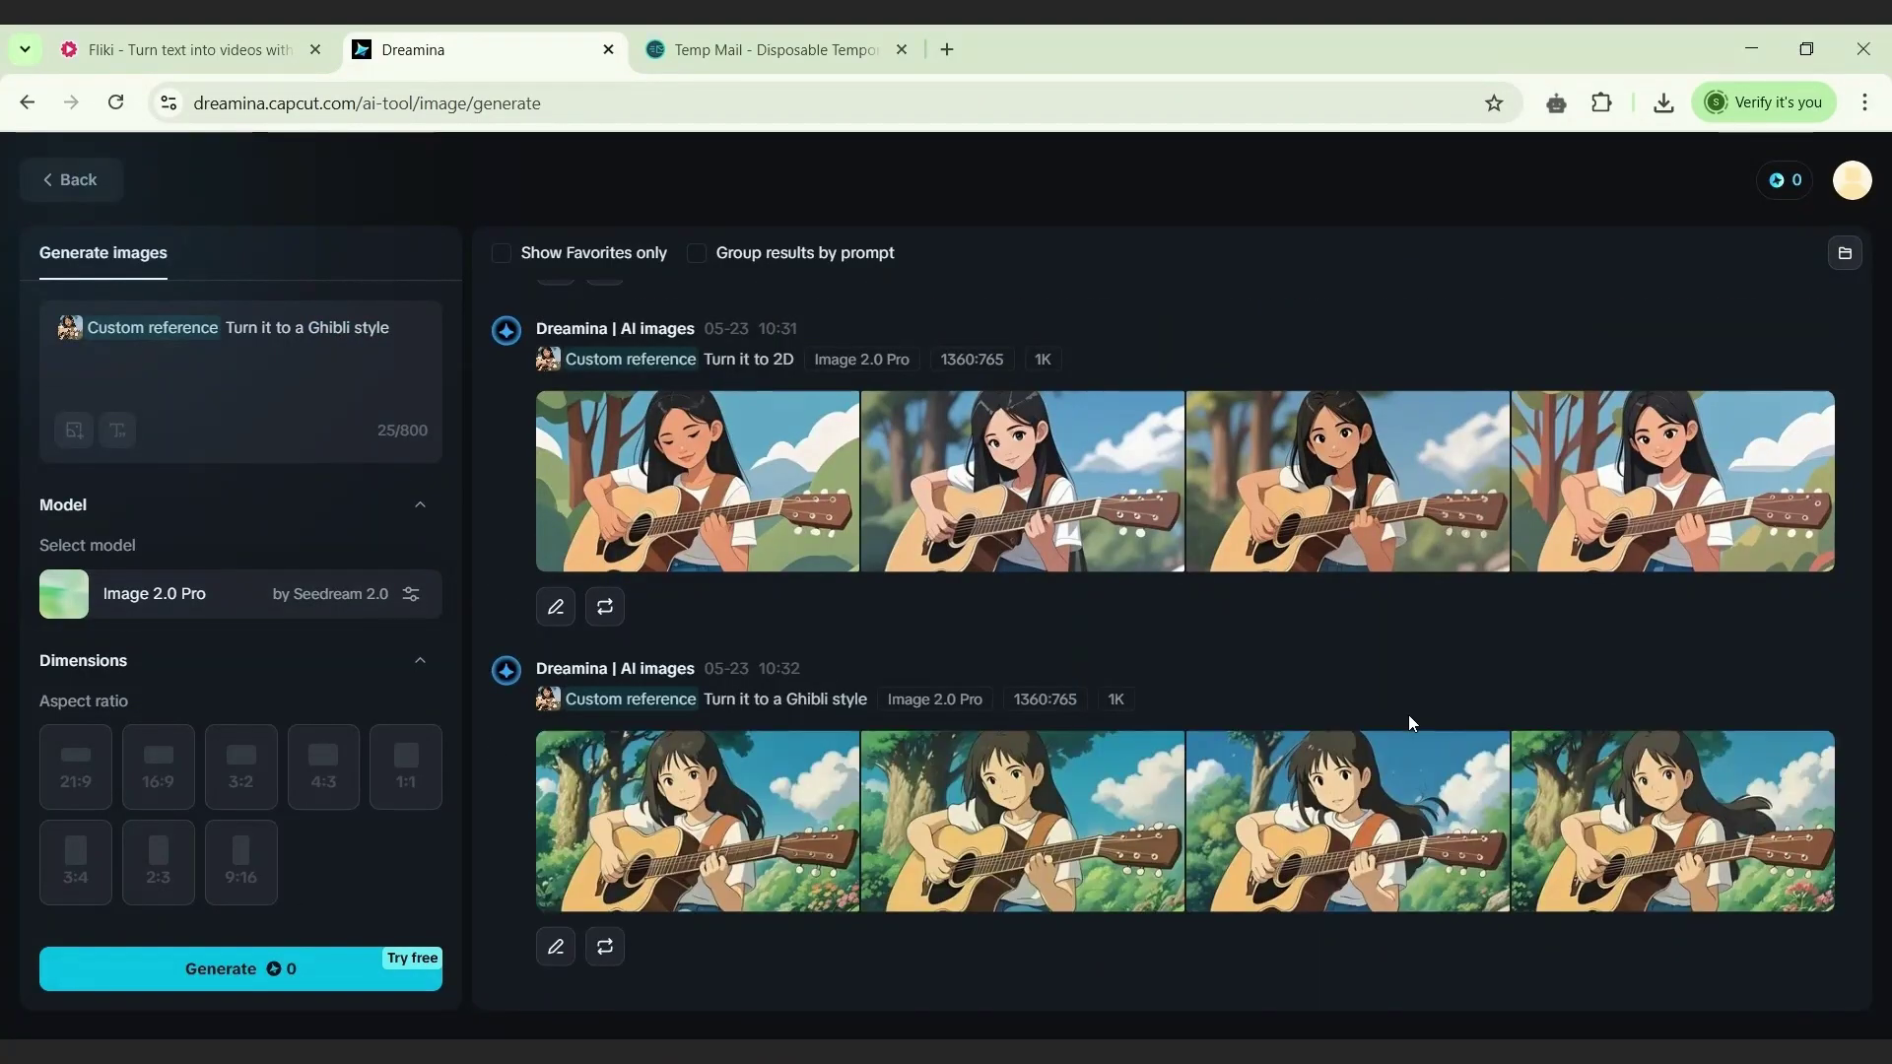
Step: Look through the four Ghibli-style images, then close the viewer
click(643, 813)
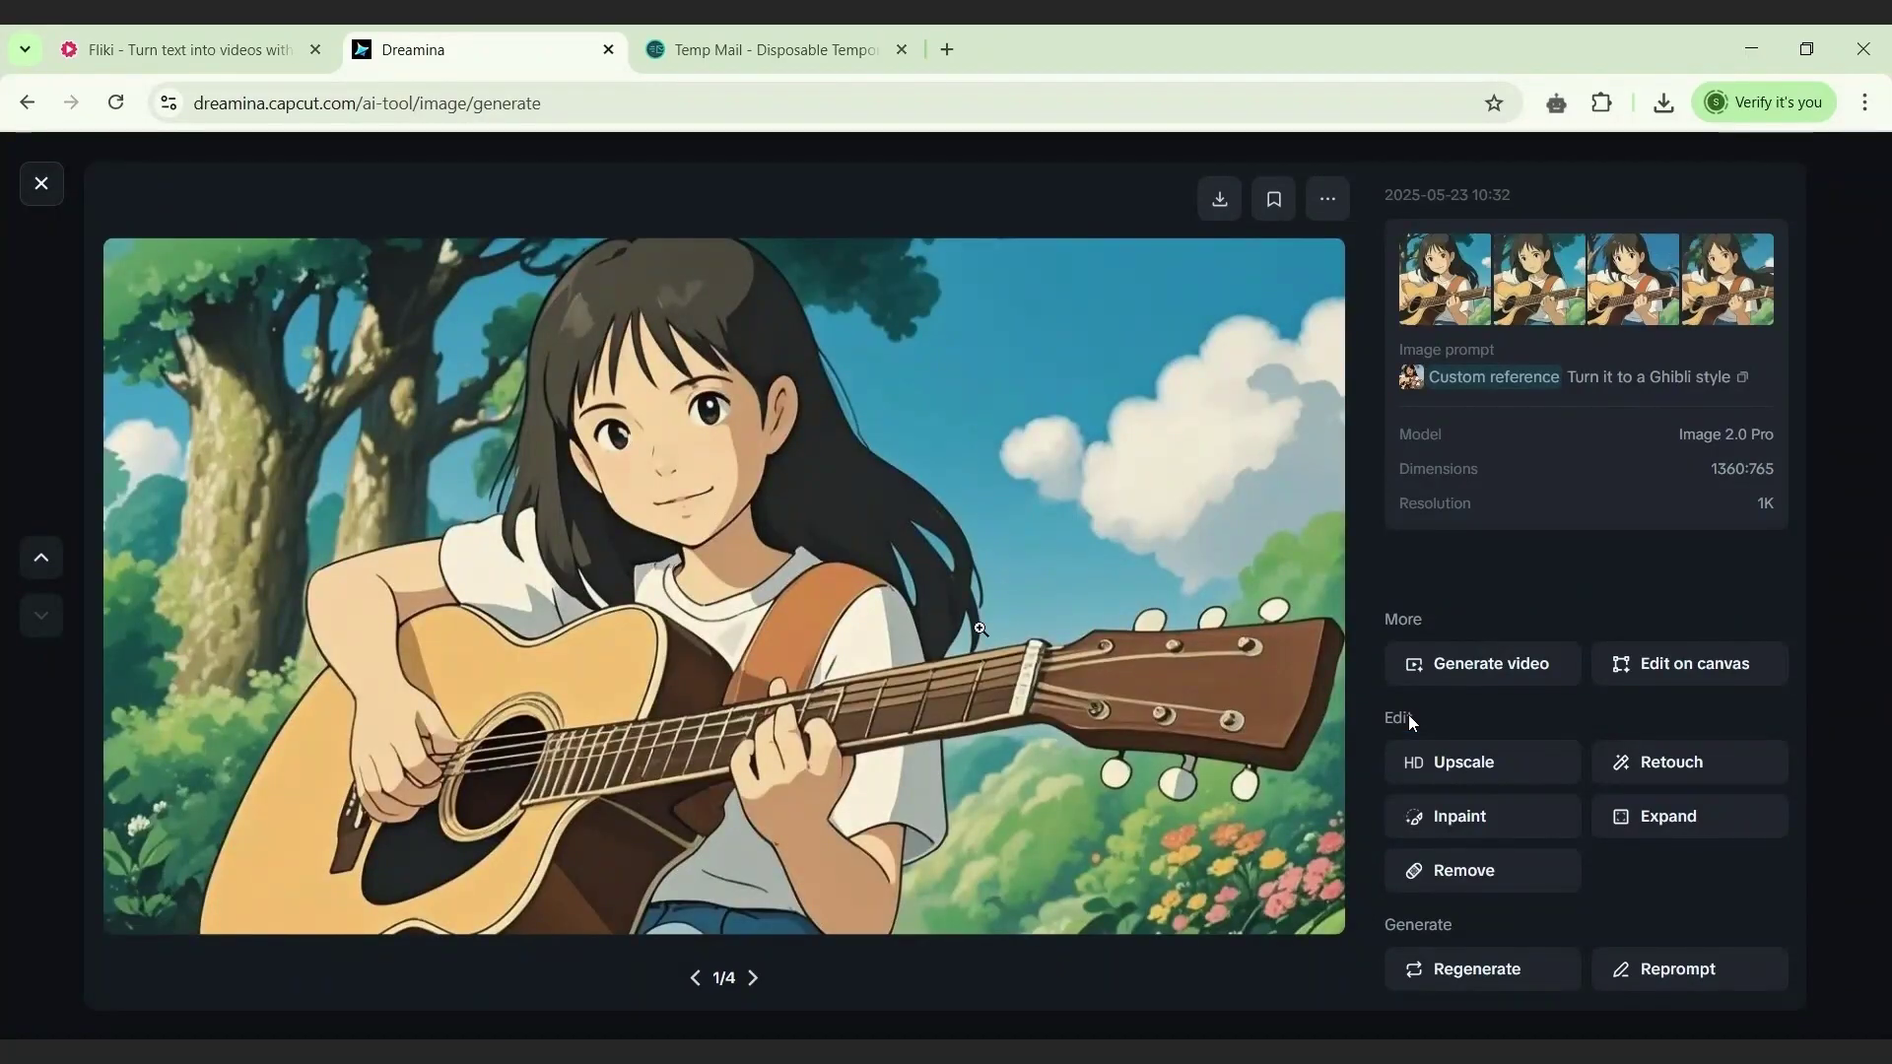
click(749, 988)
click(753, 988)
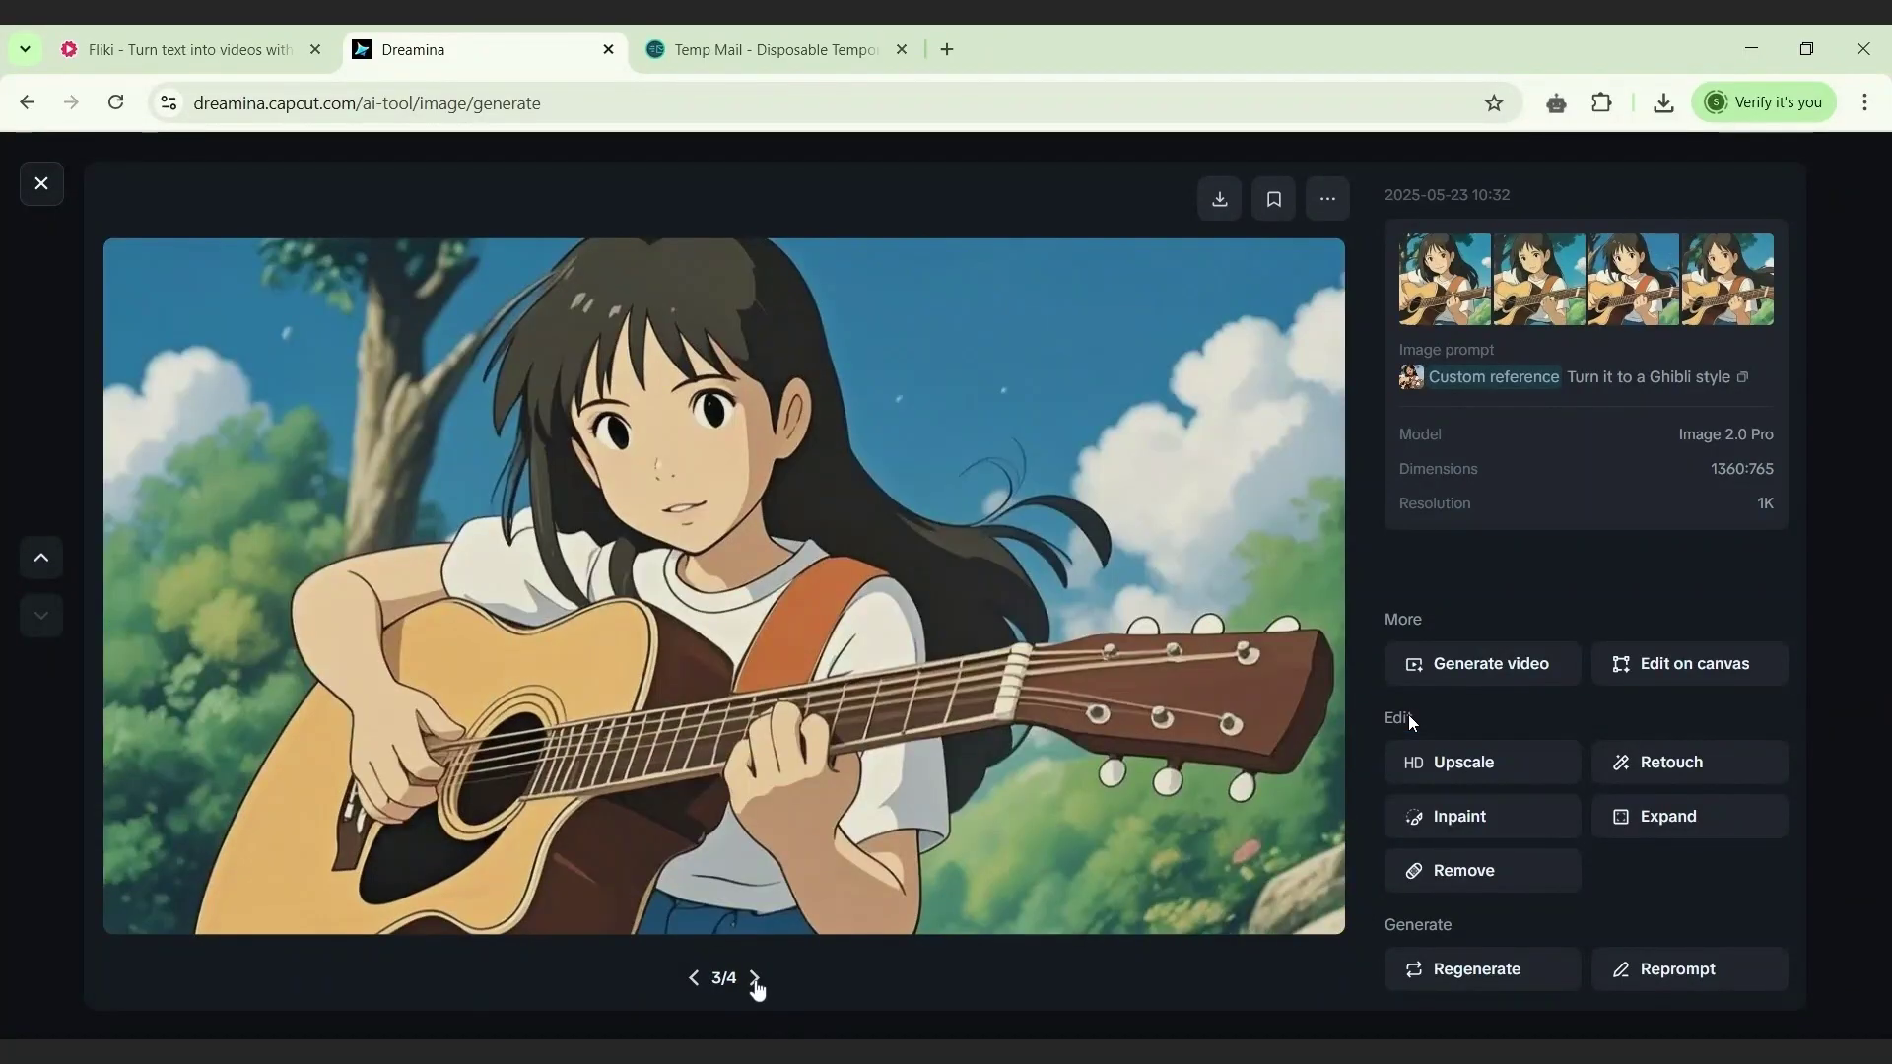
click(756, 989)
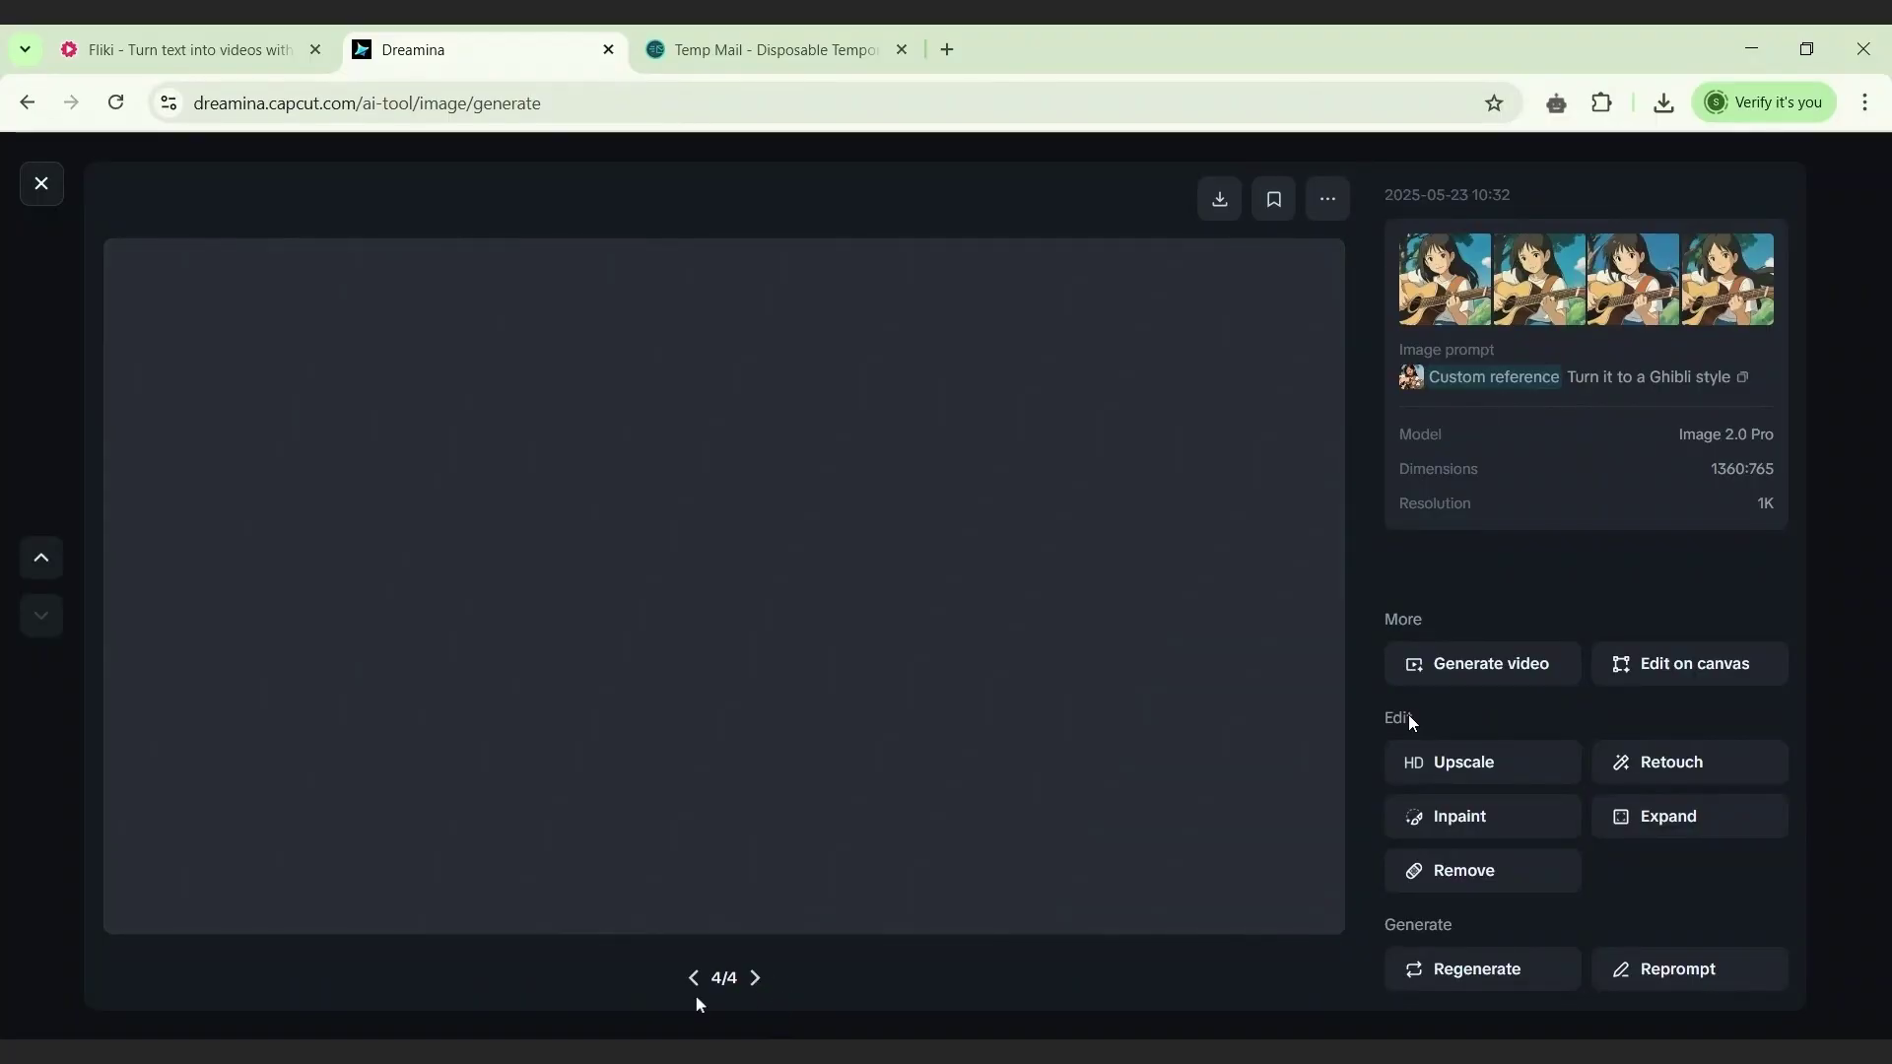
key(Escape)
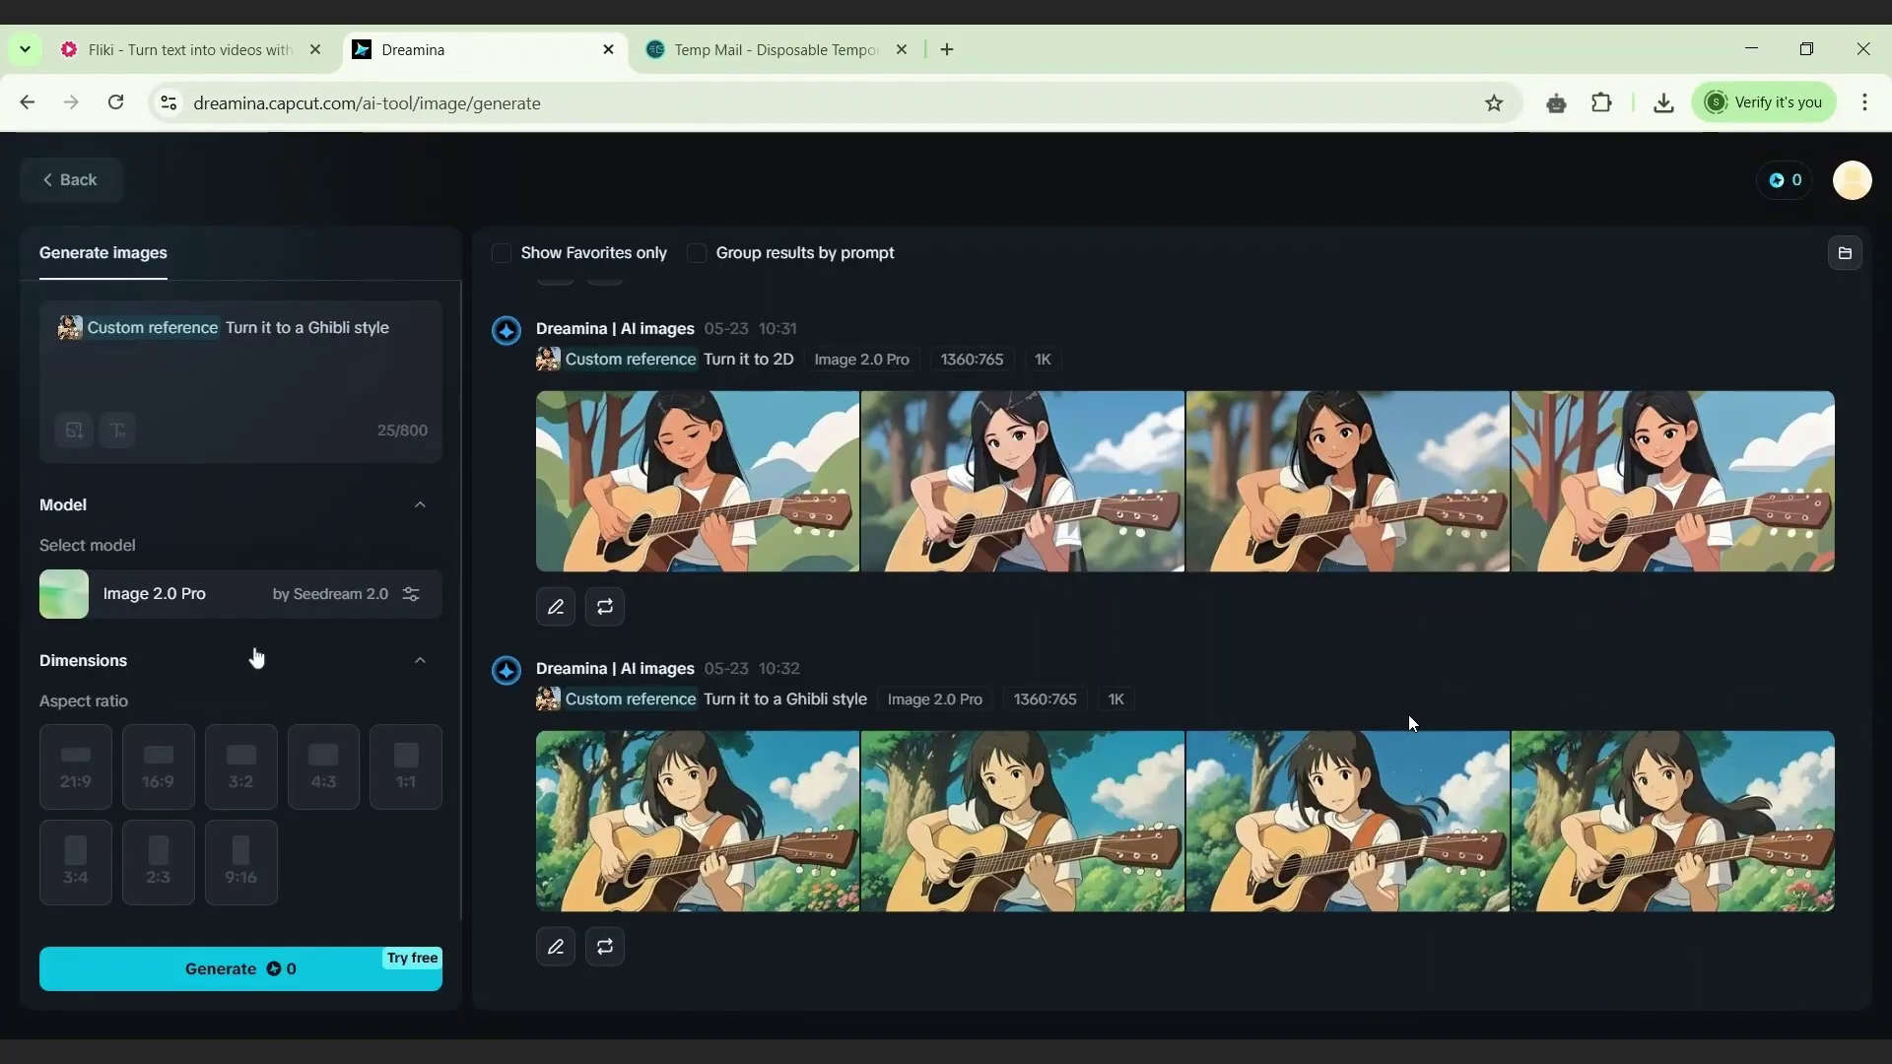
Step: With Image 2.0 Pro, set the sidewalk boy photo as a Character reference at intensity about 52
click(335, 605)
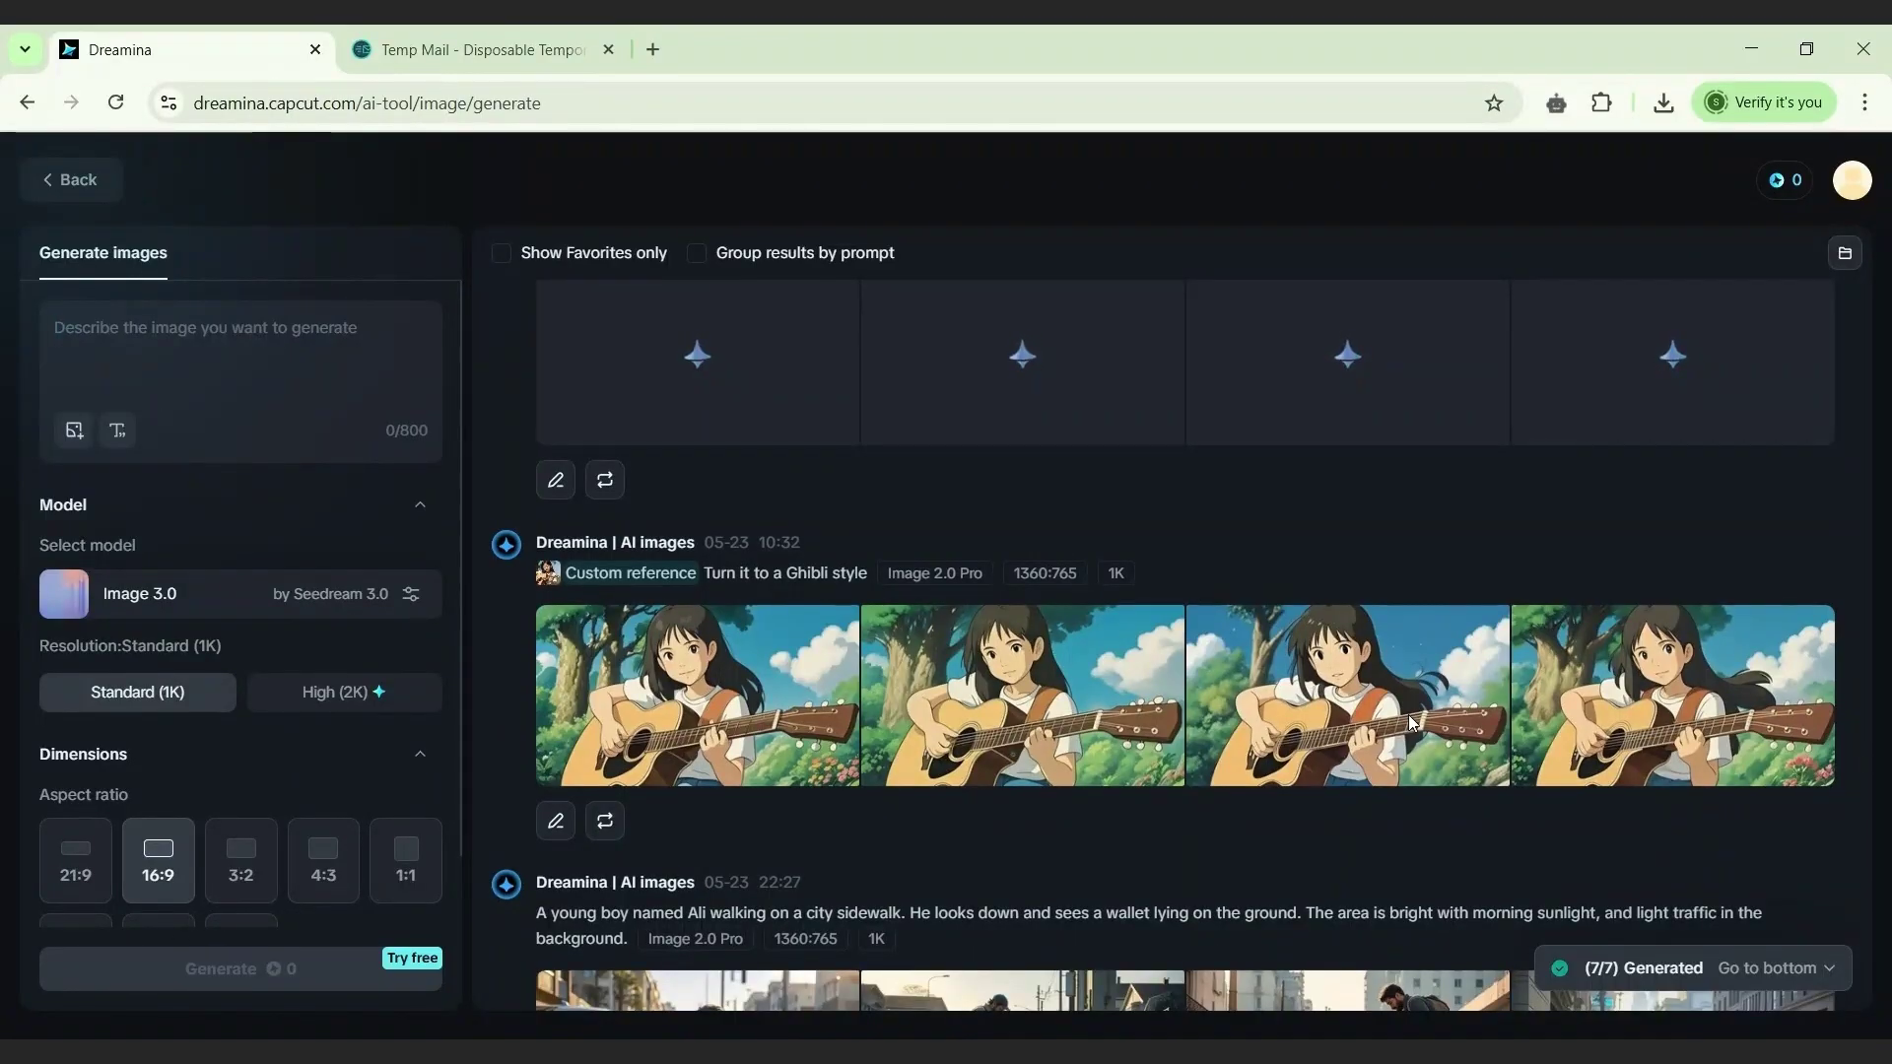
click(75, 434)
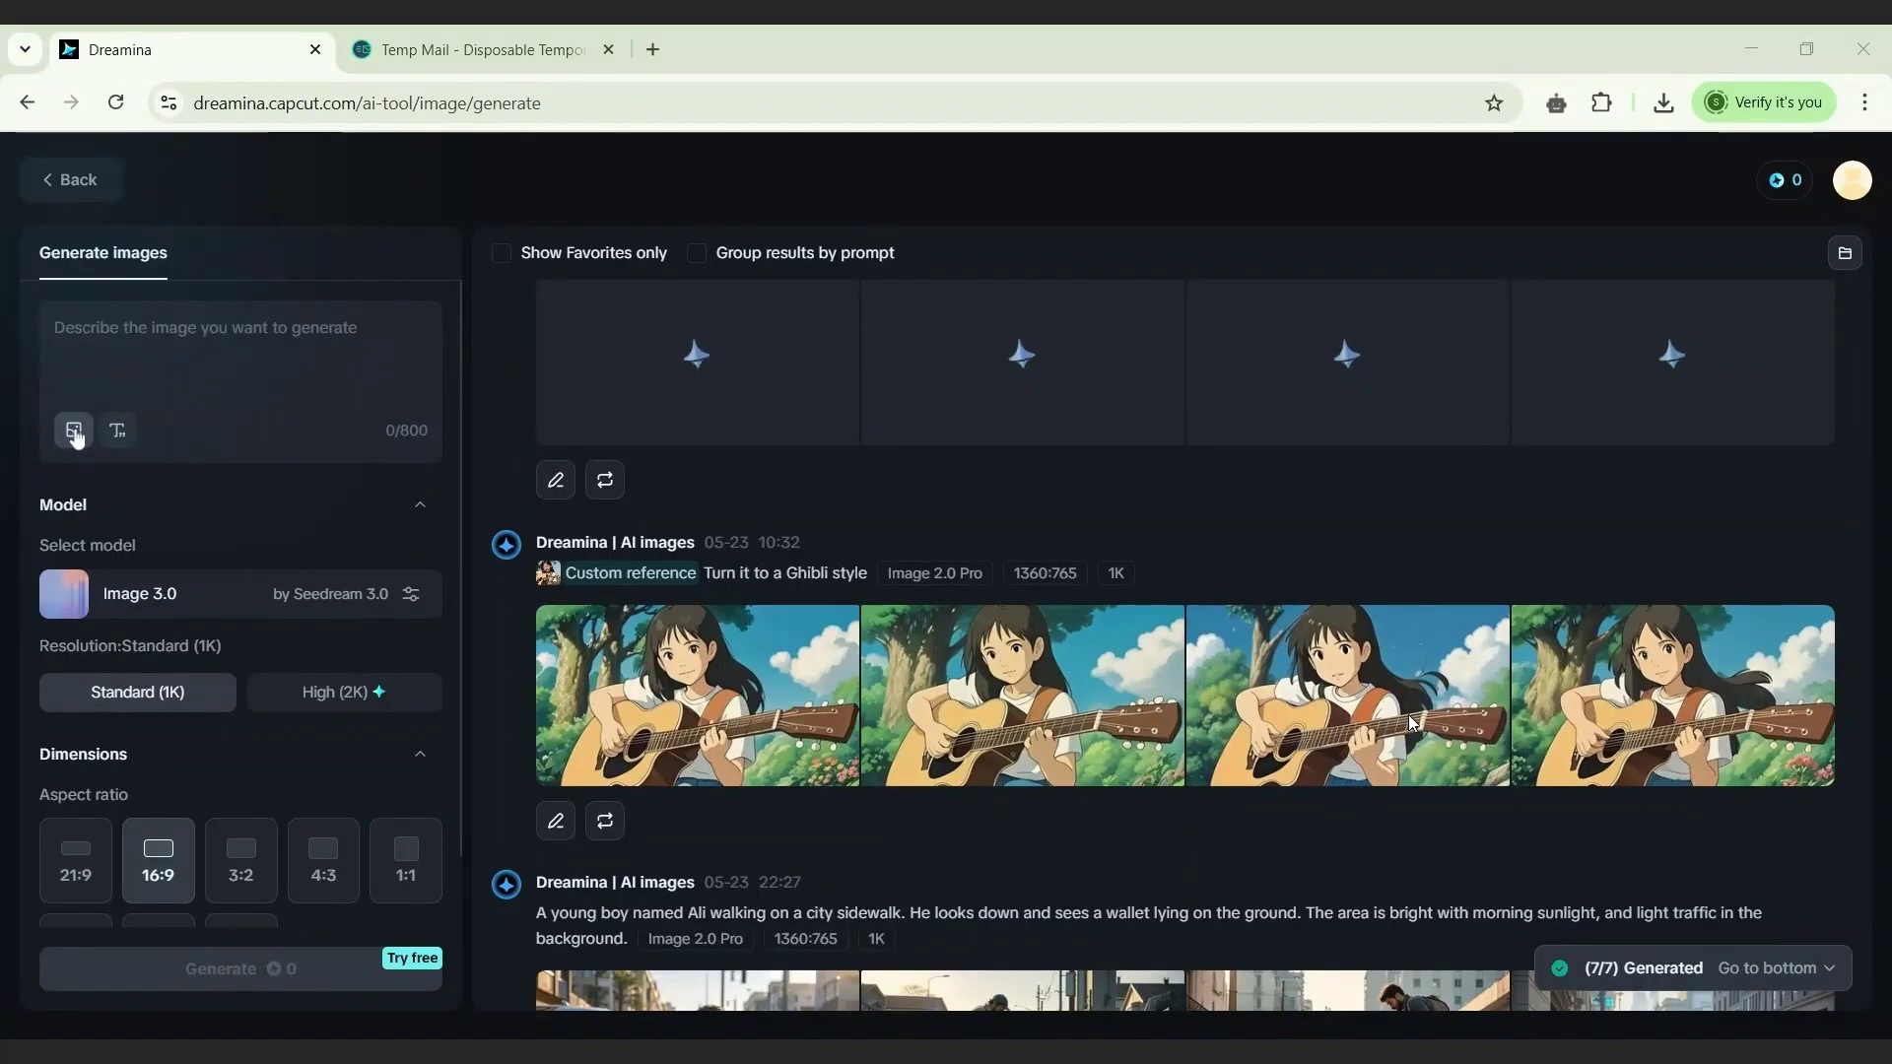
double_click(591, 579)
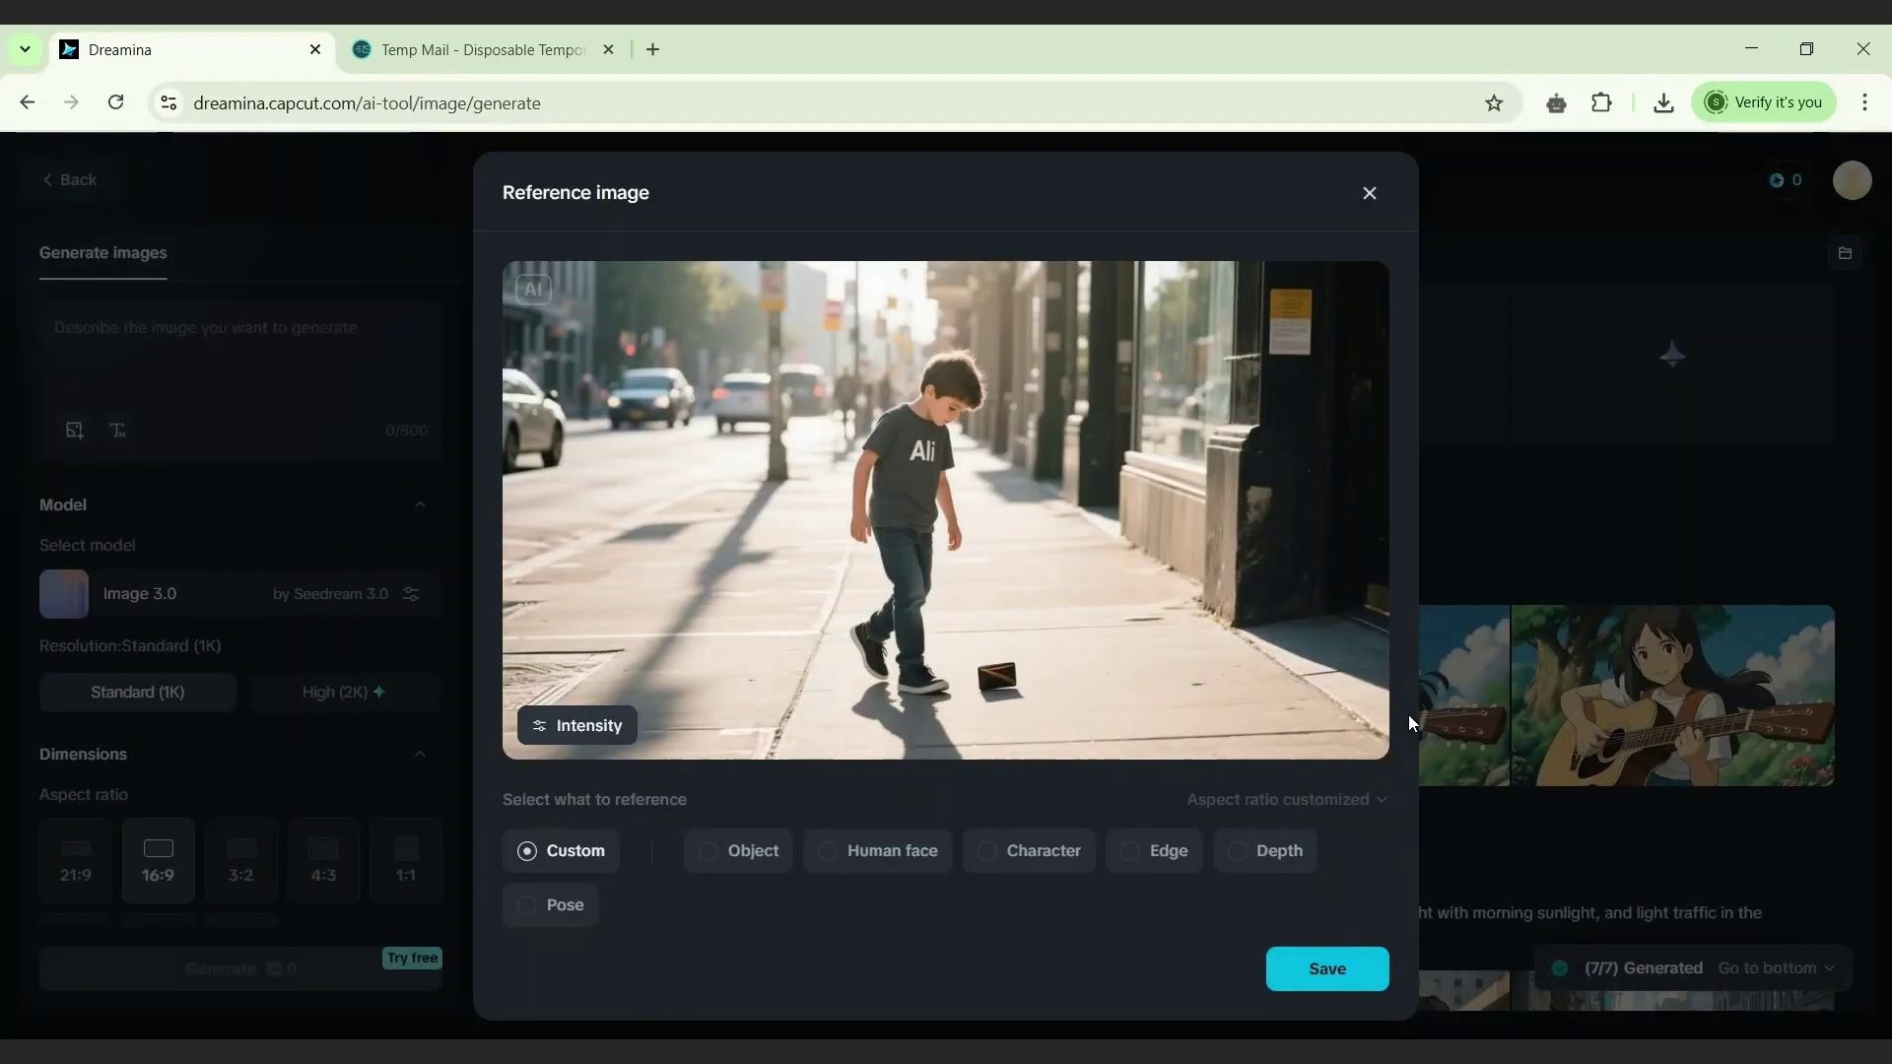
click(580, 734)
mouse_move(648, 680)
mouse_down()
mouse_move(717, 680)
mouse_move(650, 691)
mouse_up()
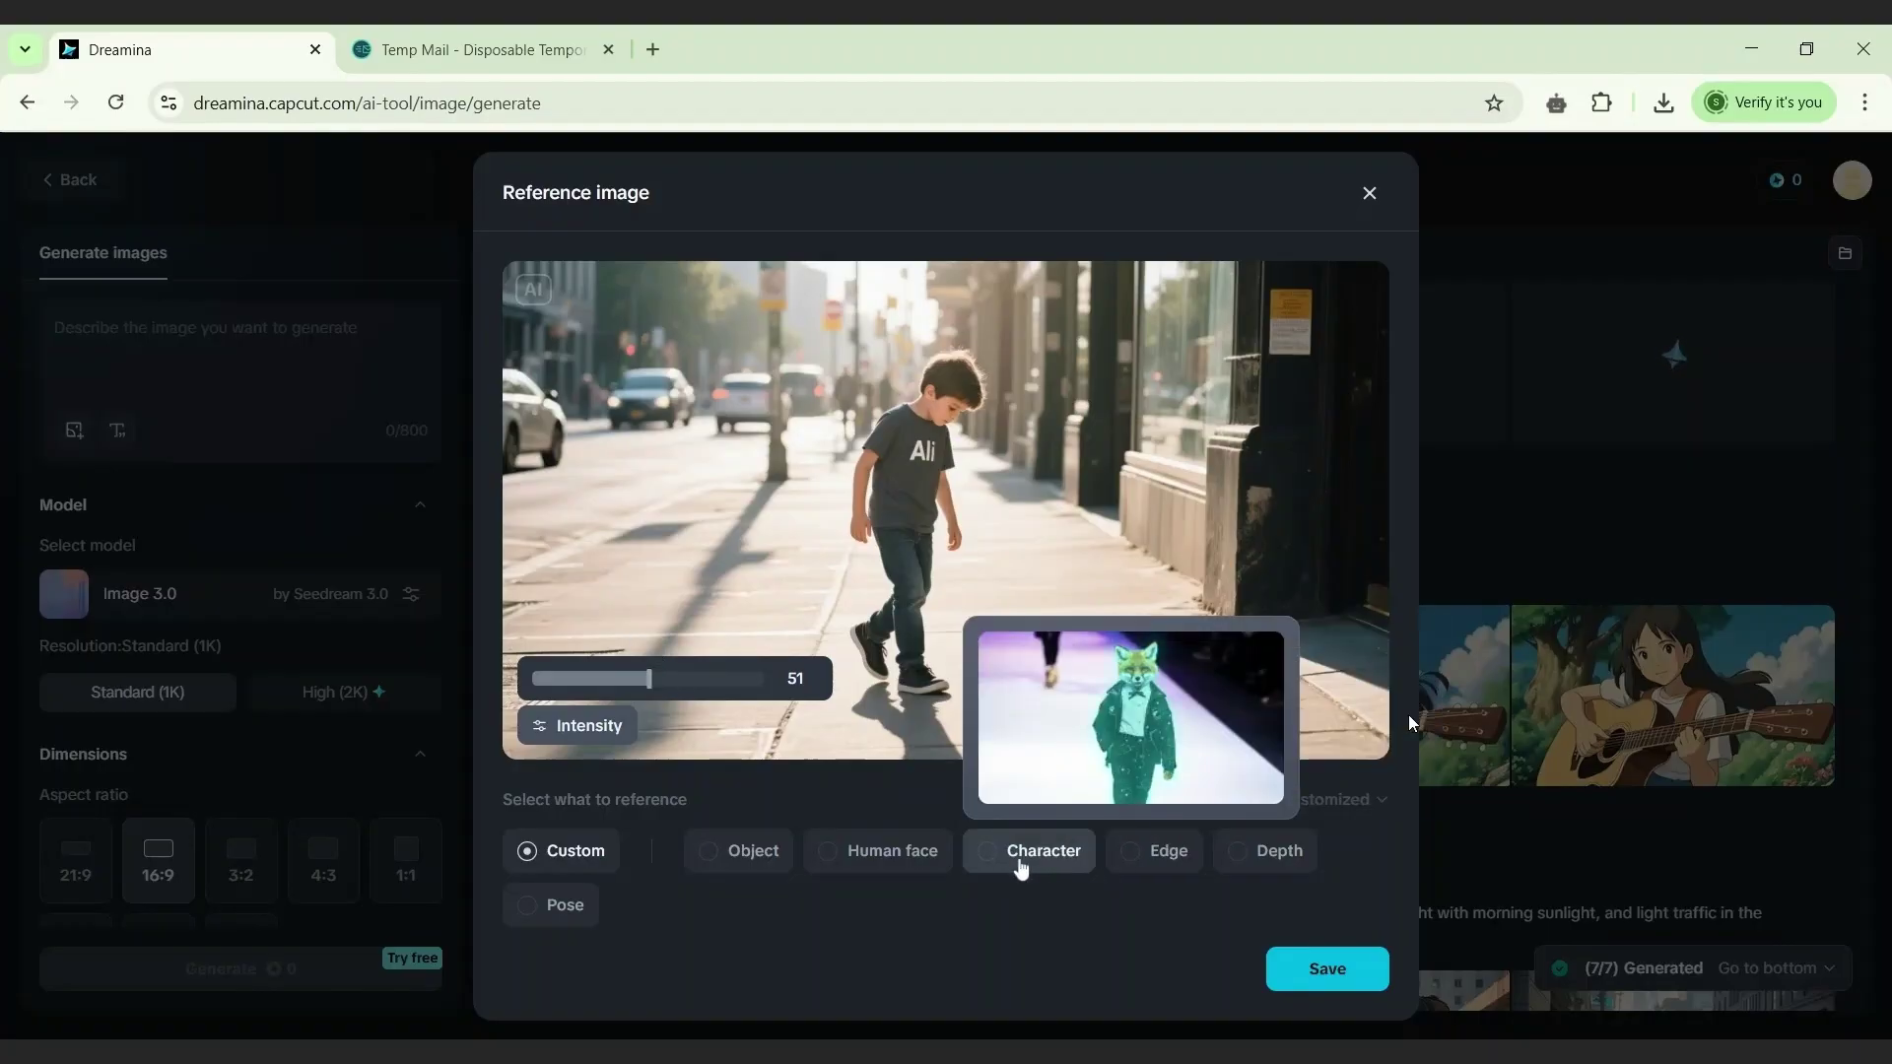
click(1007, 851)
click(1297, 986)
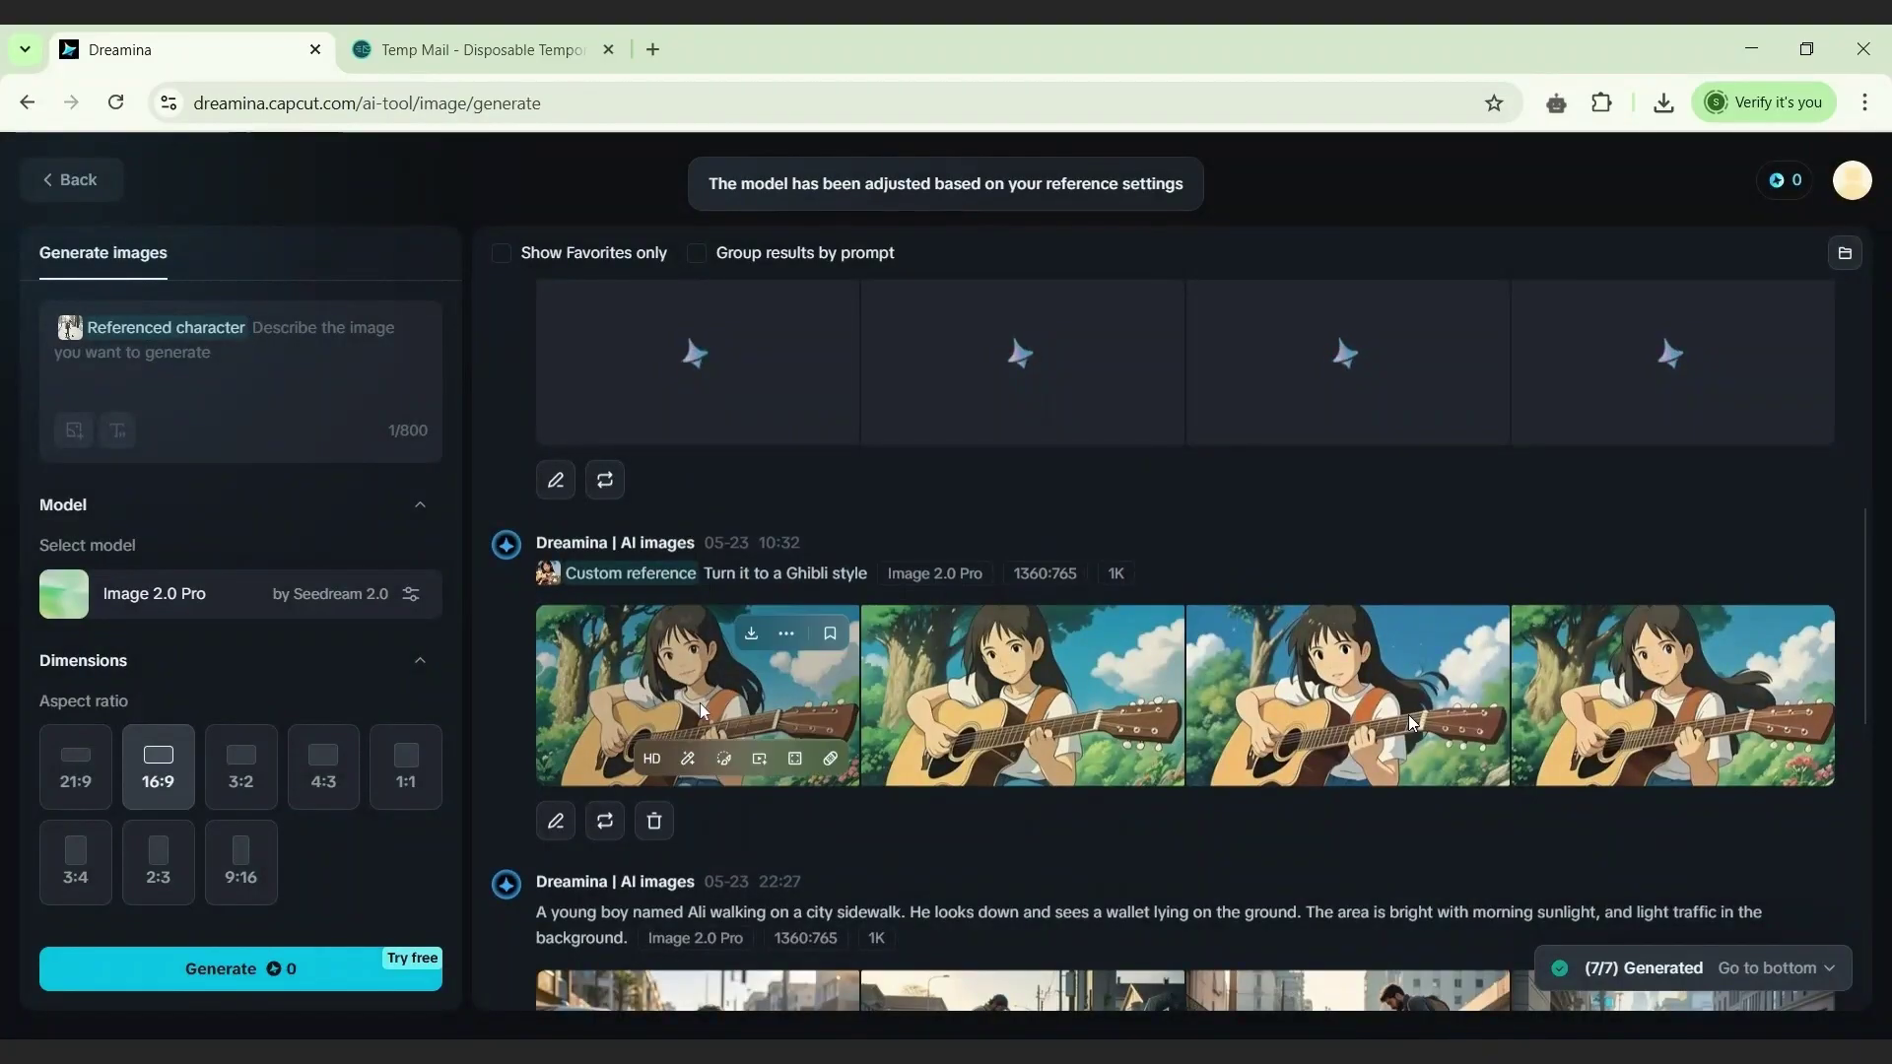
Step: Generate images of the referenced boy holding the wallet from the pasted prompt, then browse all four
text(Ali holding the wallet in both hands, surprised to see cash inside. His expression shows wonder and slight temptation. Background shows the quiet street and passing people.)
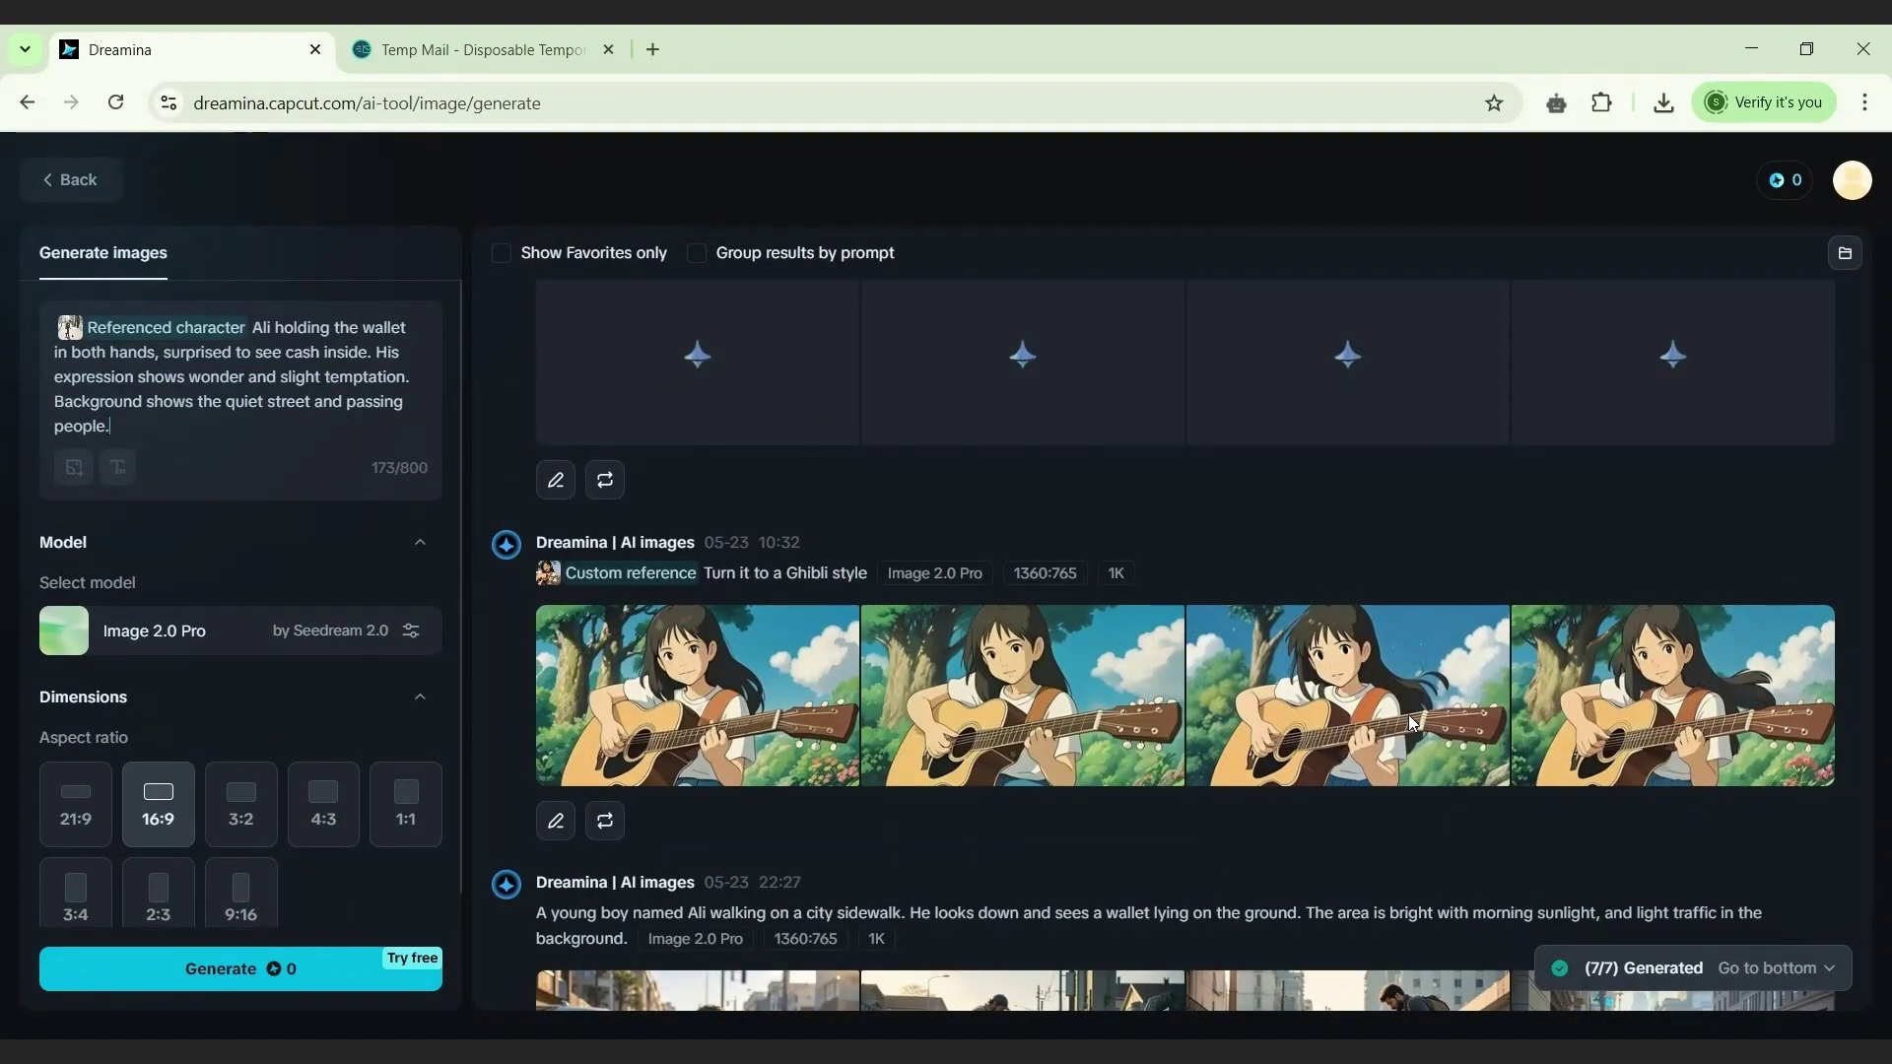
click(198, 971)
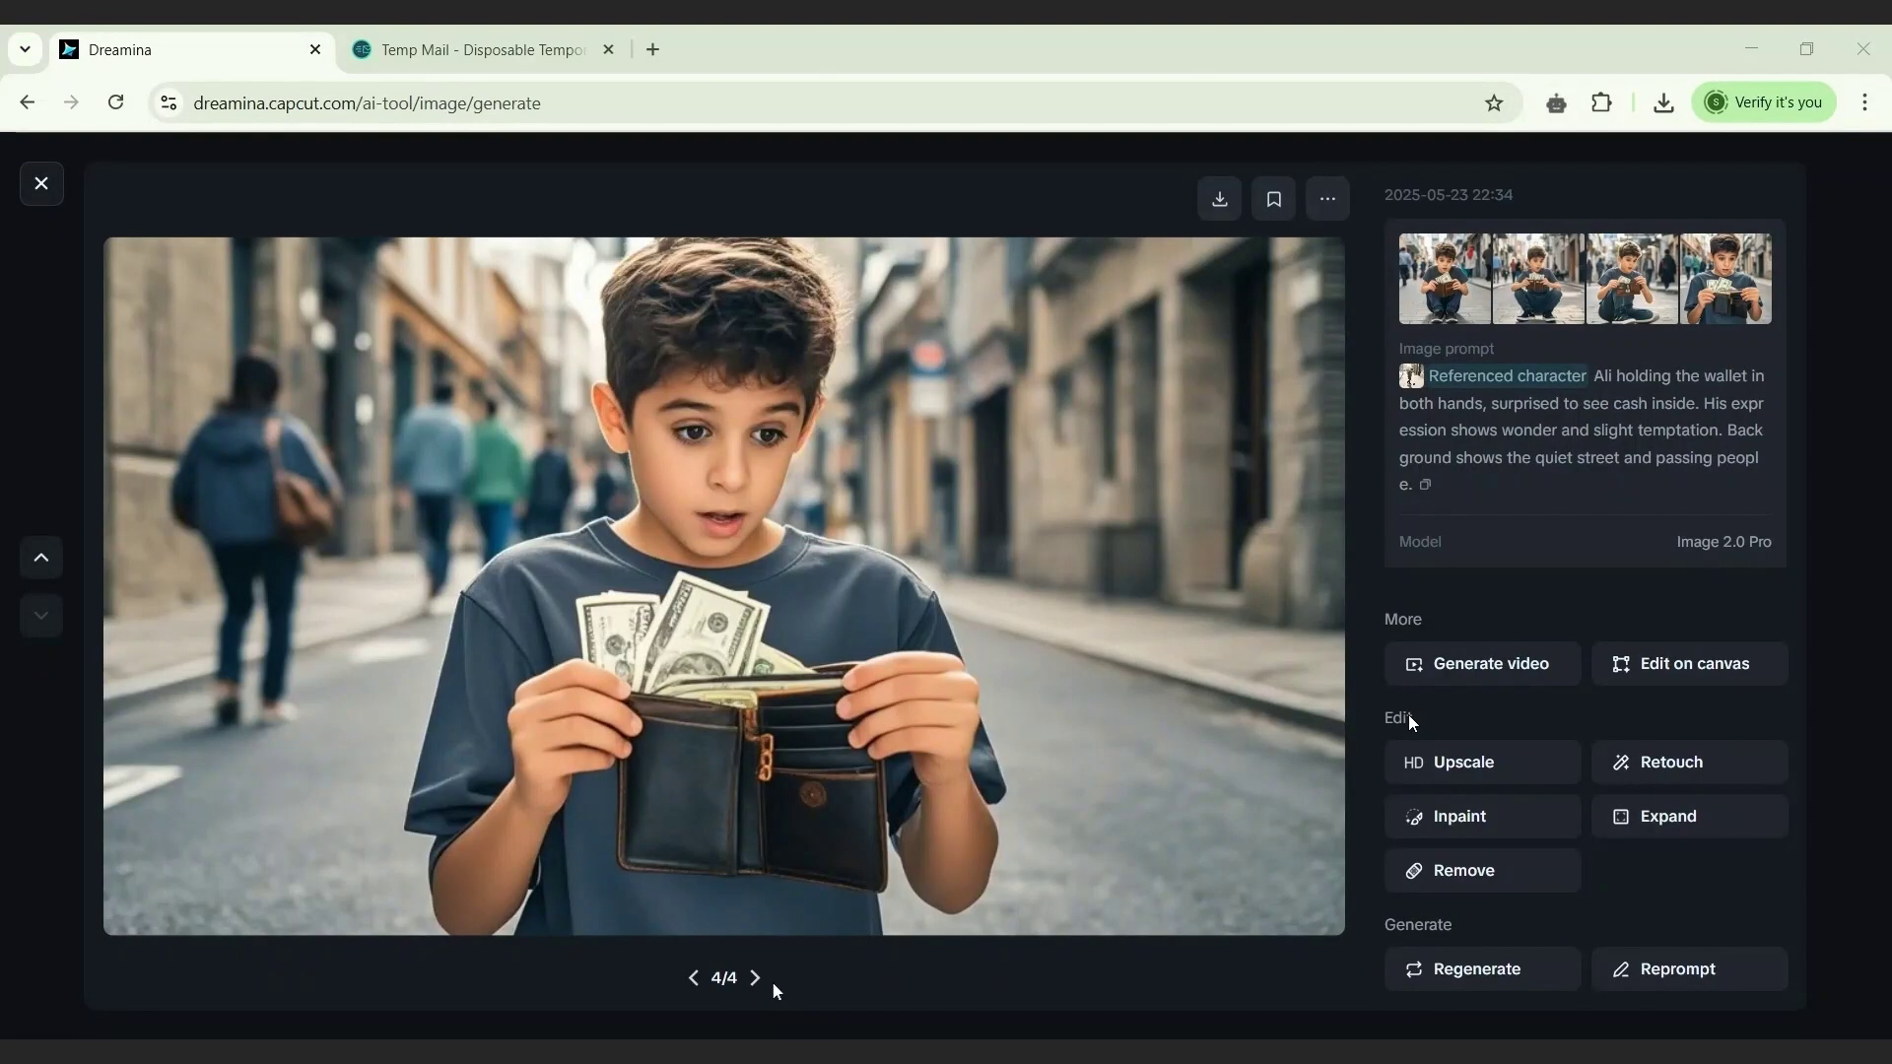
click(755, 978)
click(755, 977)
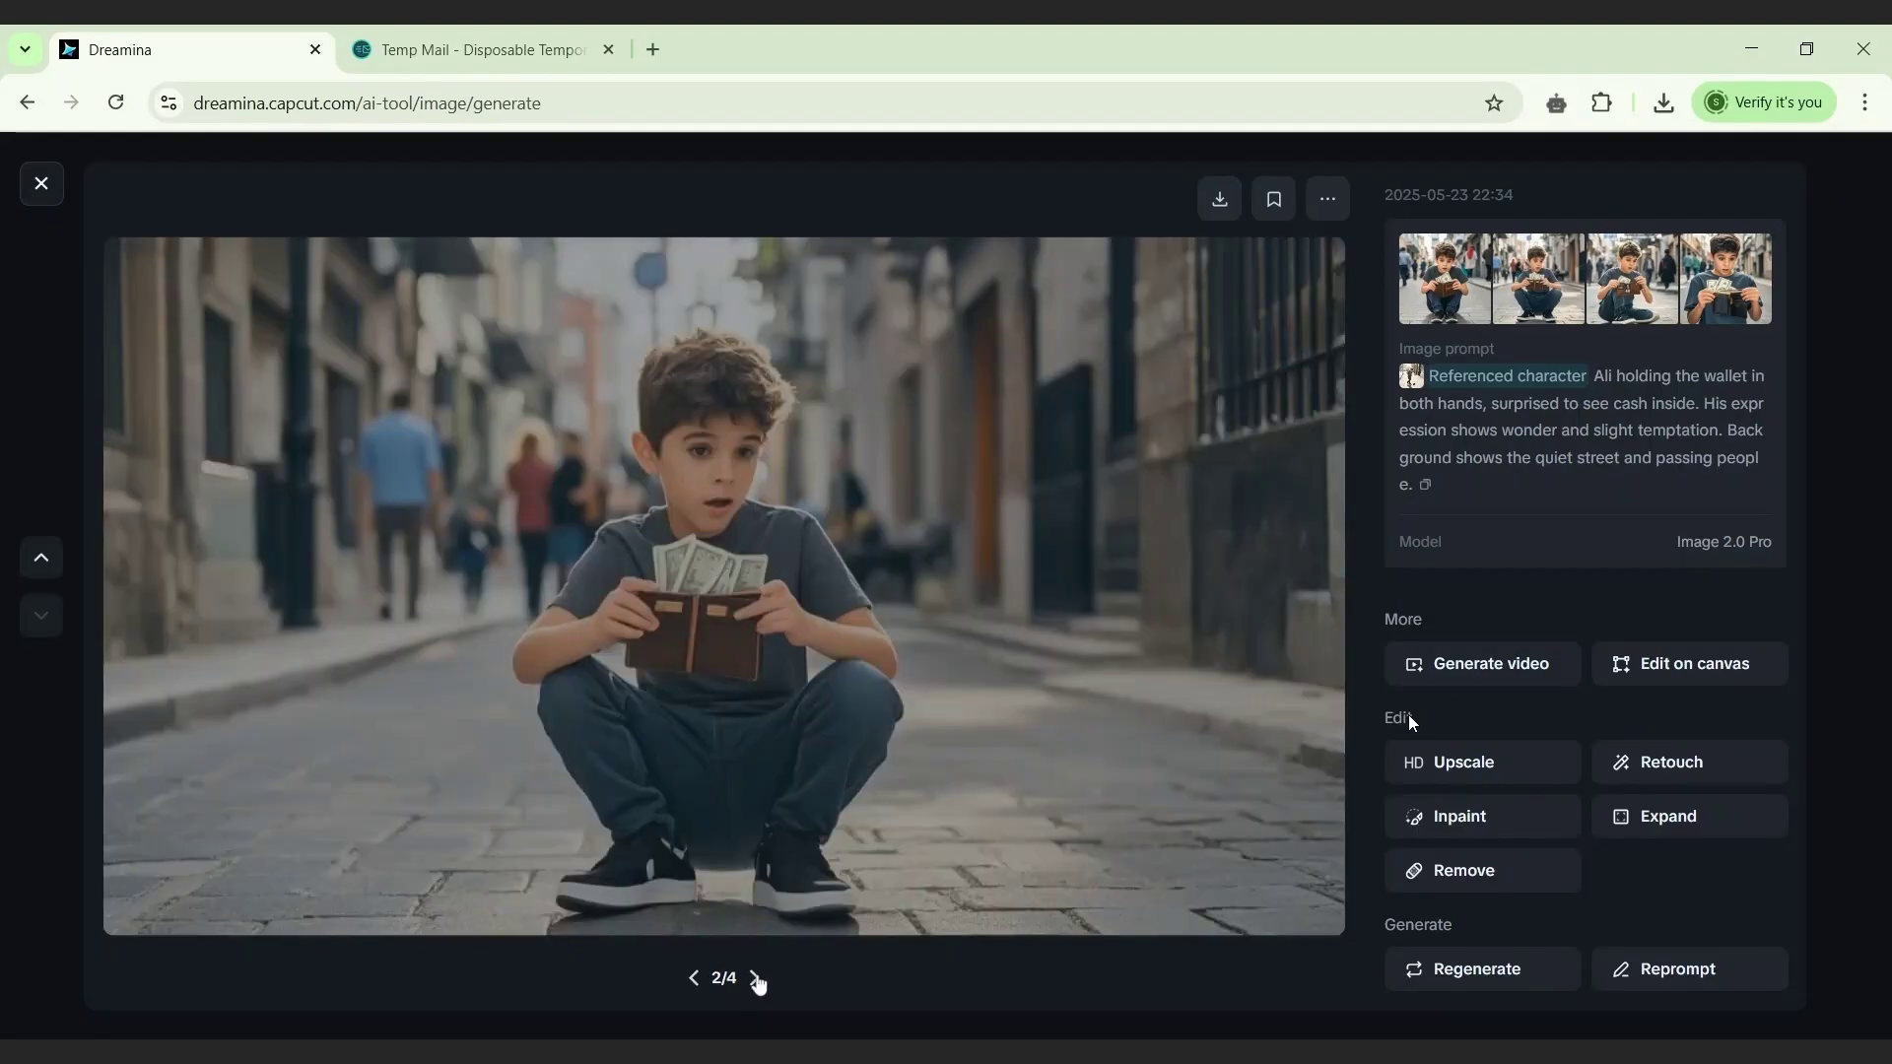
click(755, 978)
click(696, 979)
click(696, 978)
click(696, 979)
click(755, 978)
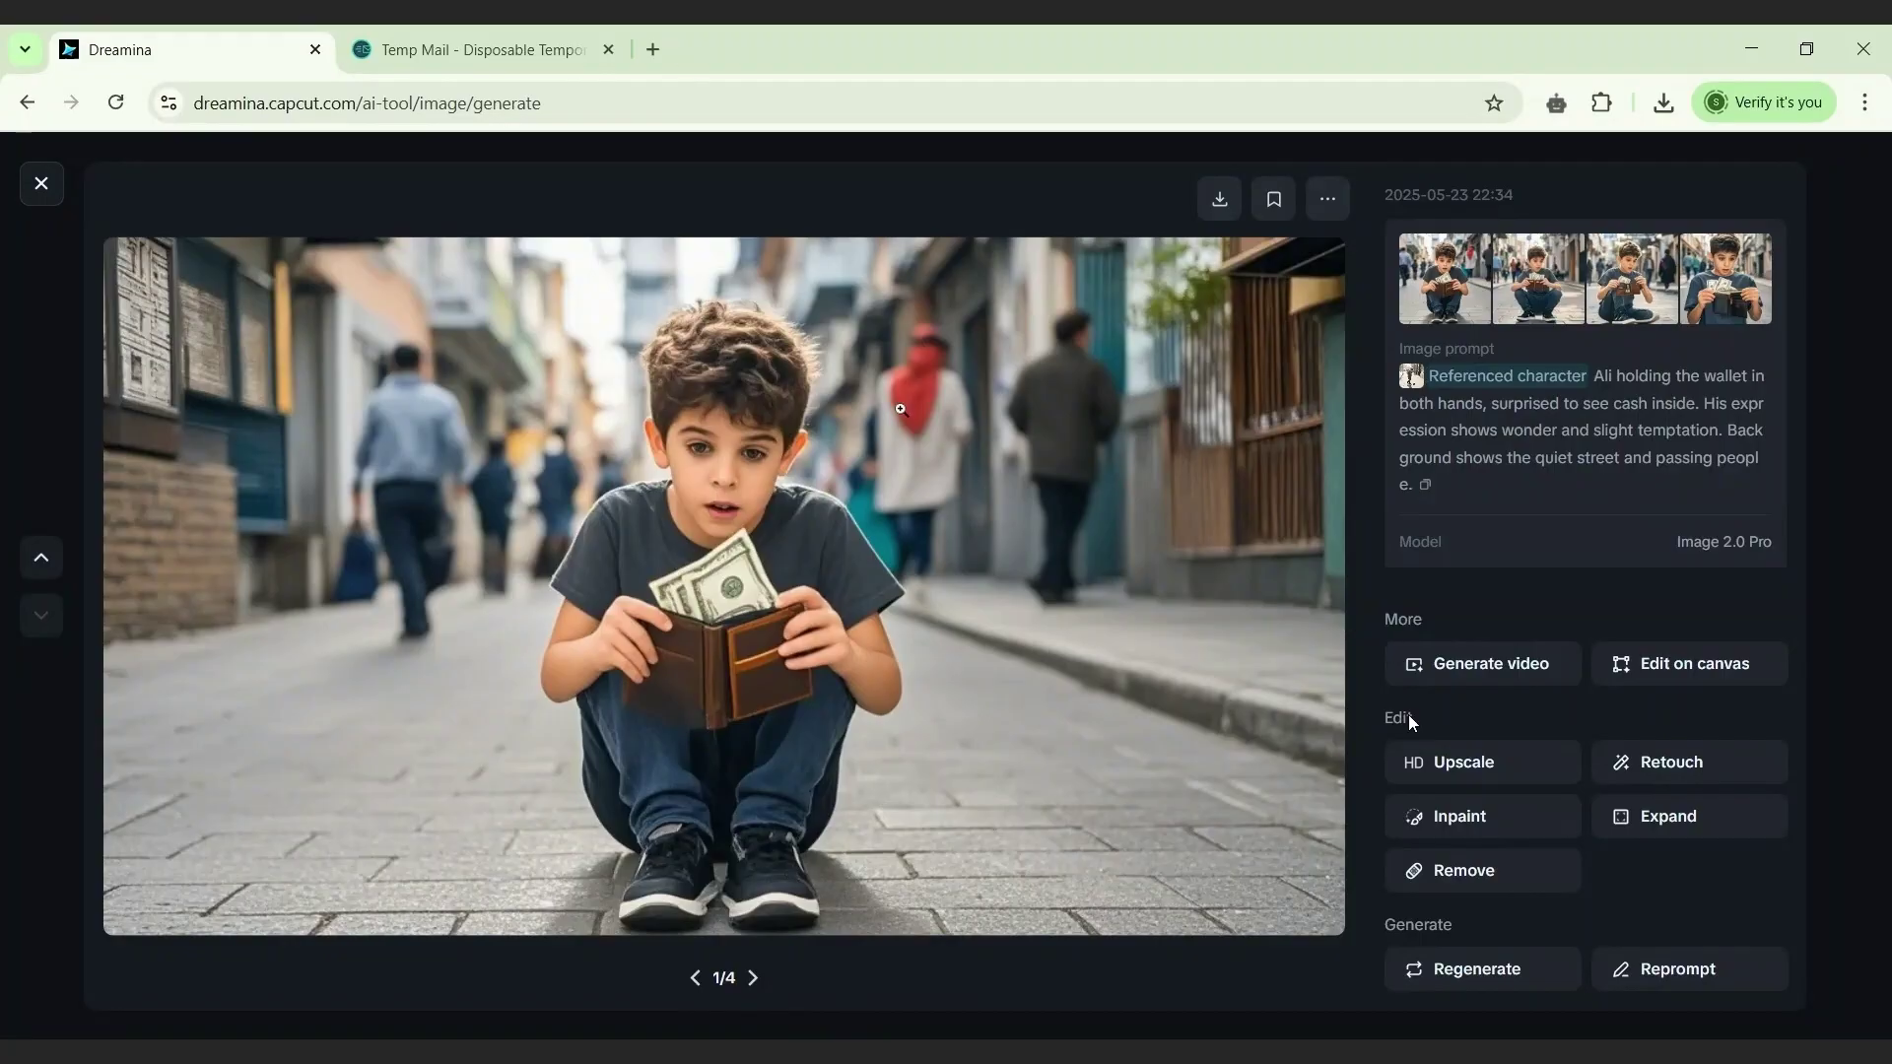
click(43, 181)
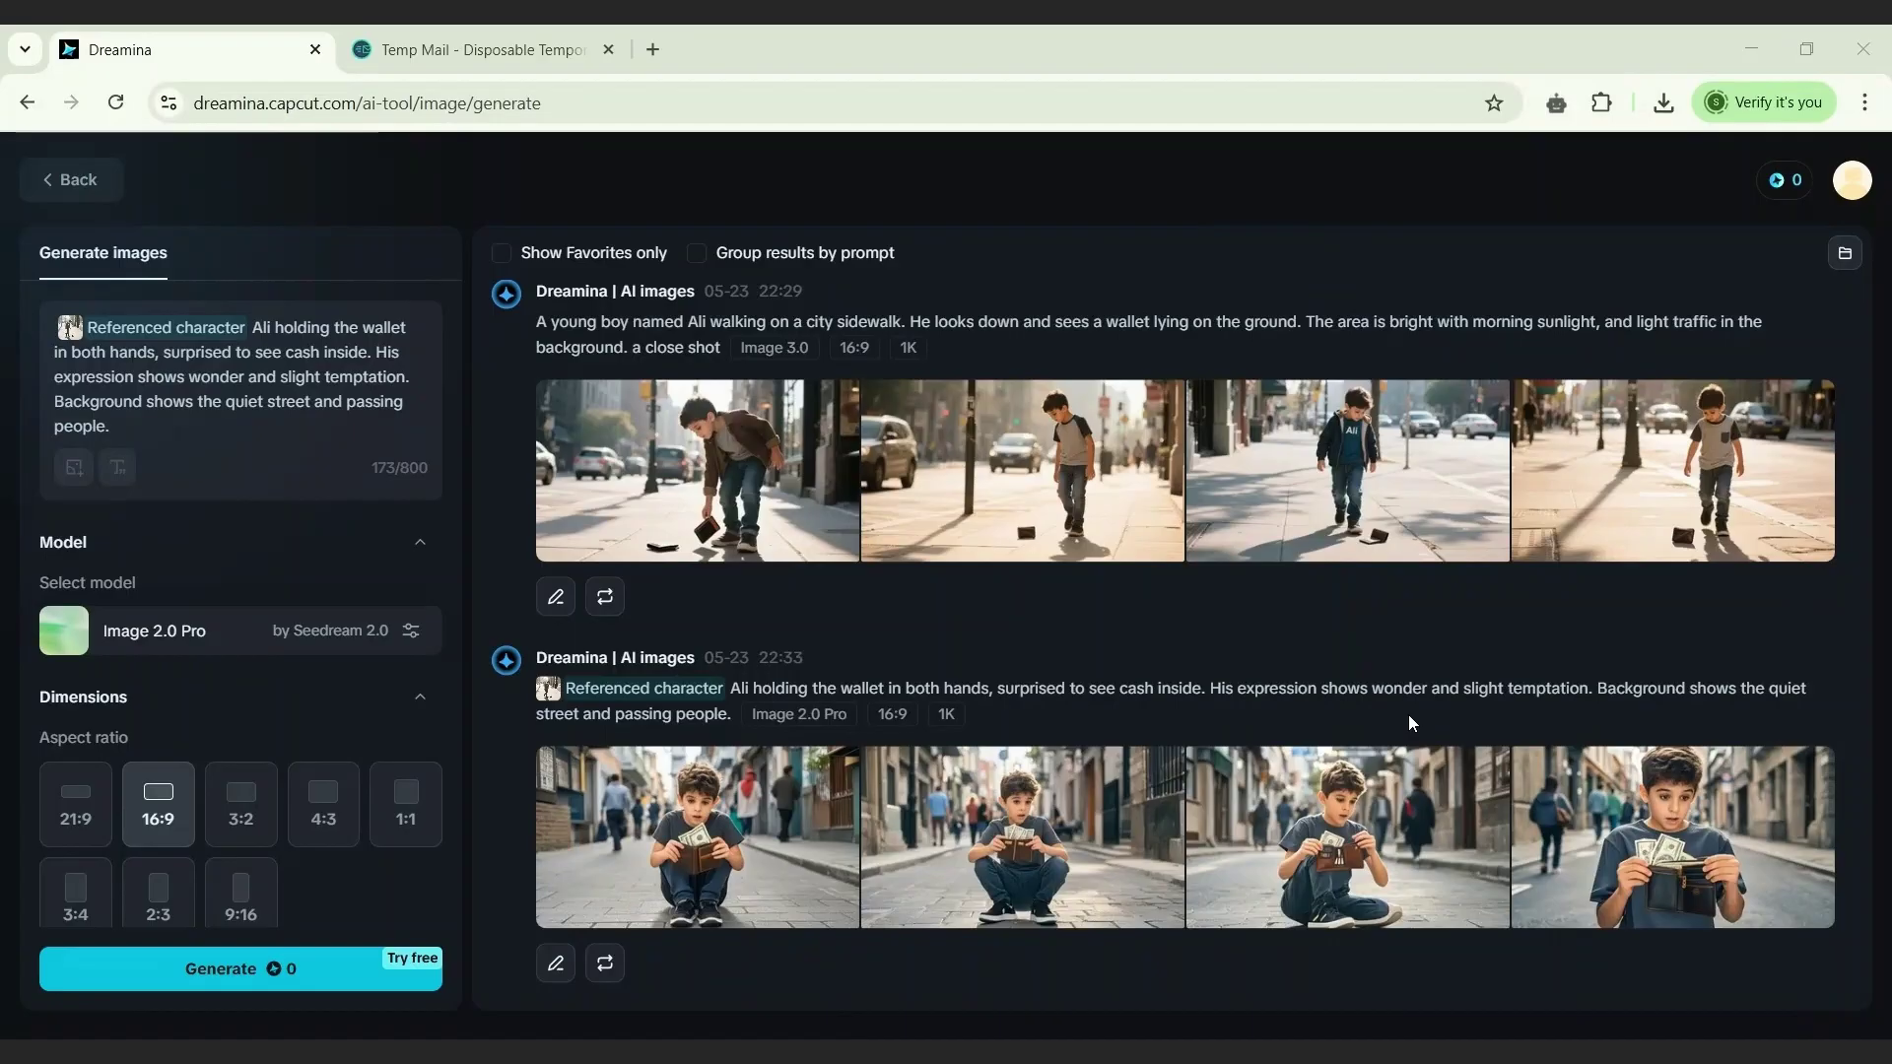
Step: Replace the prompt with the wallet-return scene and generate it, keeping Image 2.0 Pro
key(ctrl+a)
key(BackSpace)
text(Ali gently handing the wallet back to the little girl. The girl's face lights up with relief and joy. They're standing near a shop on a calm street.")
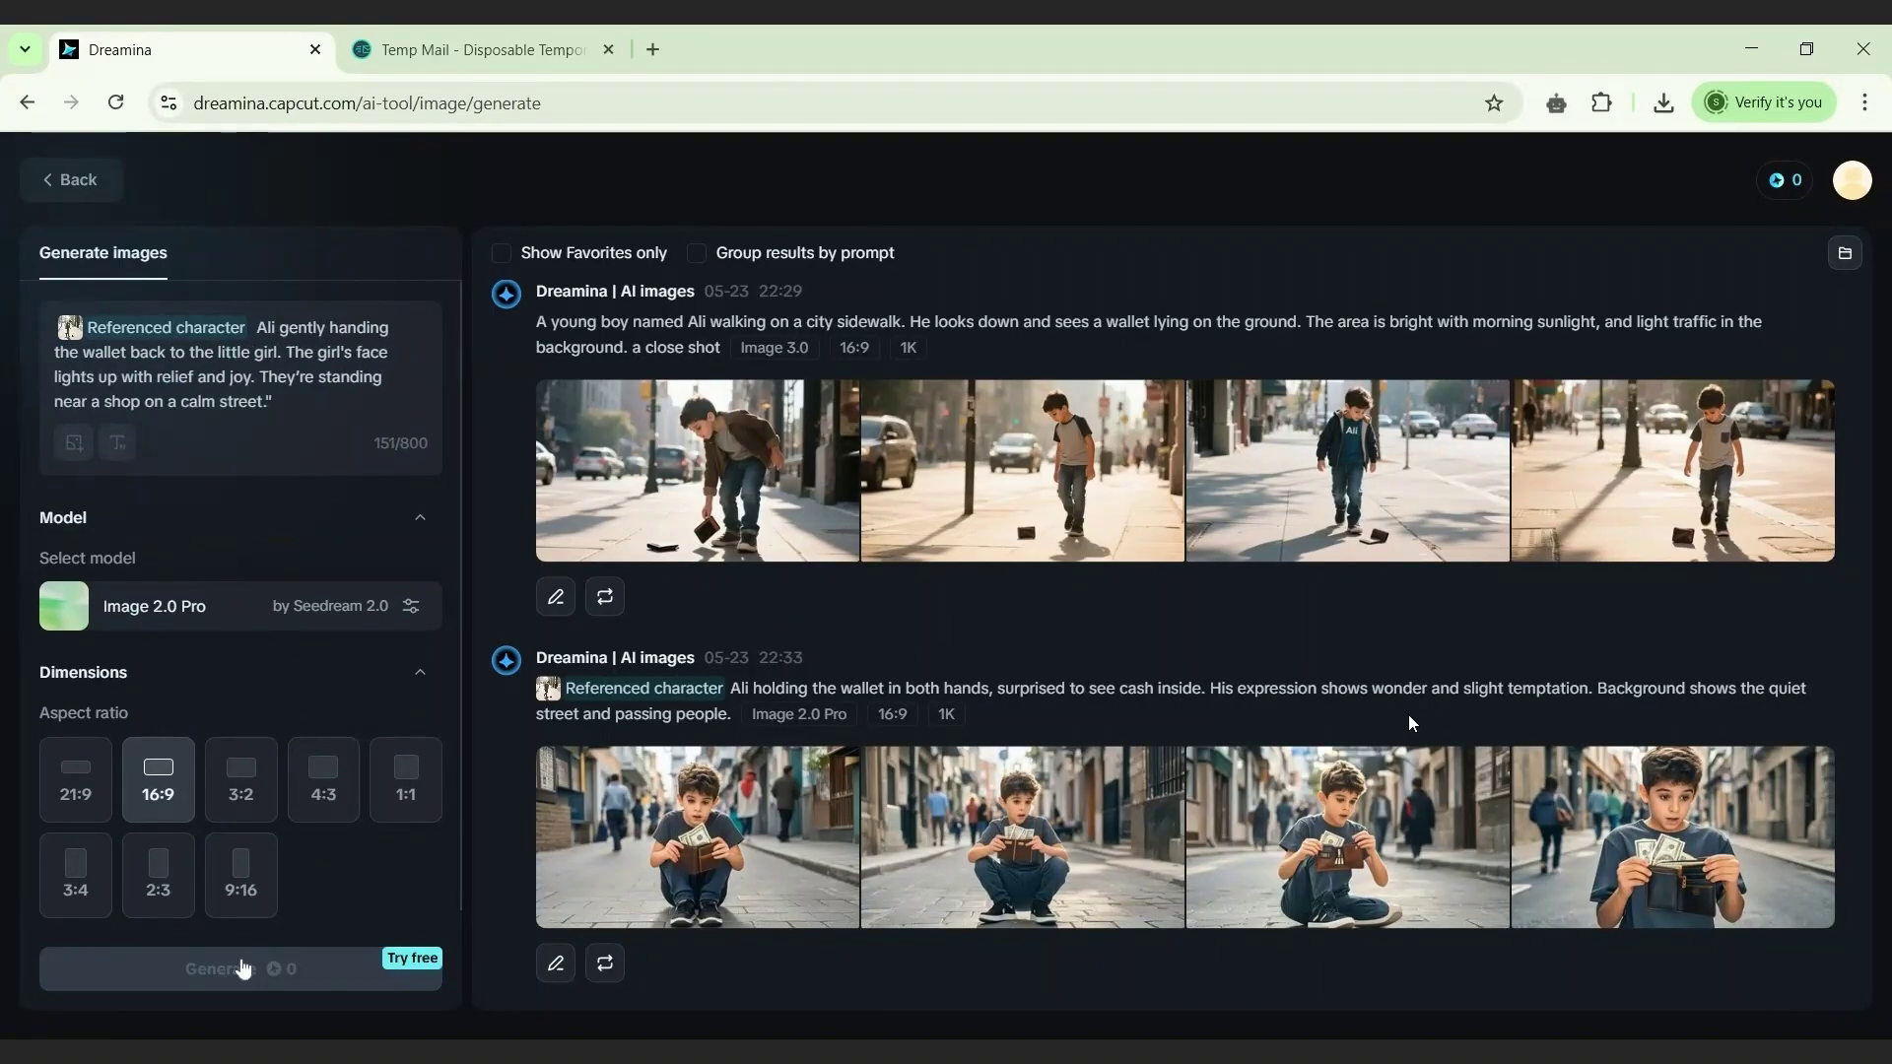
click(243, 969)
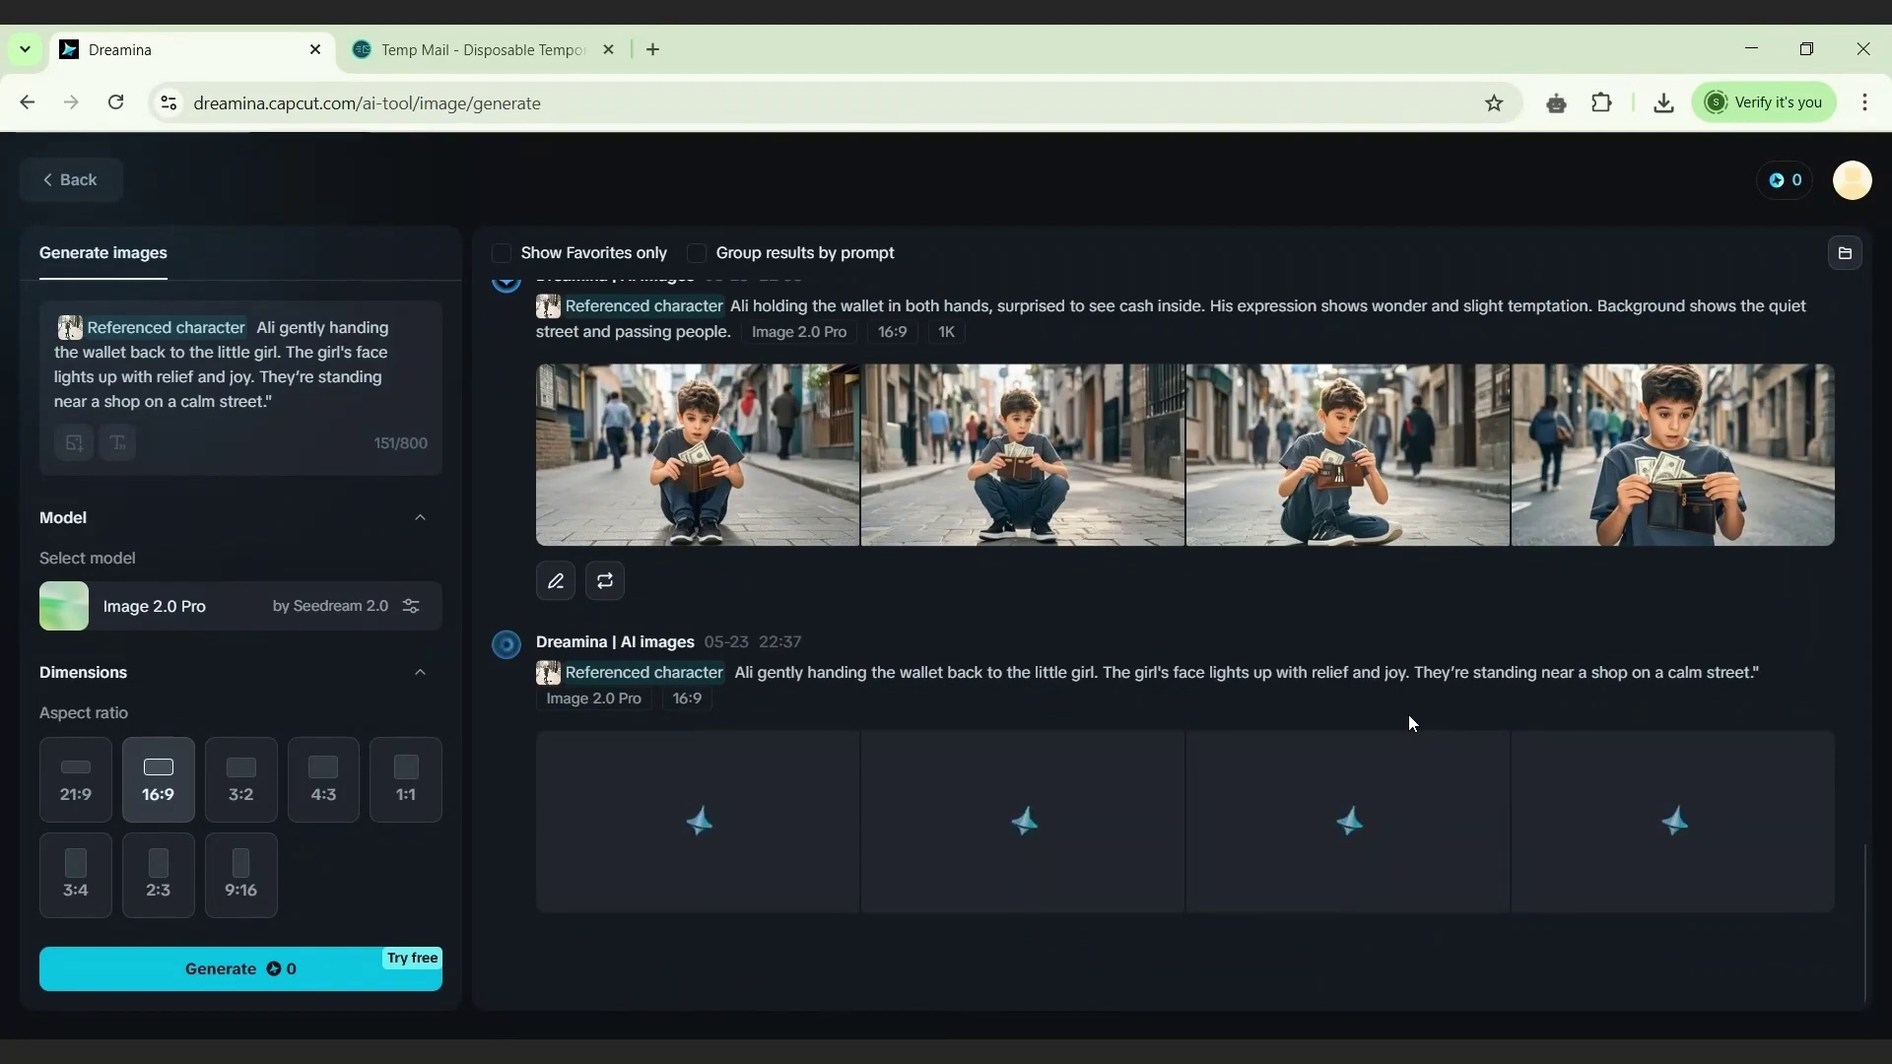
click(411, 606)
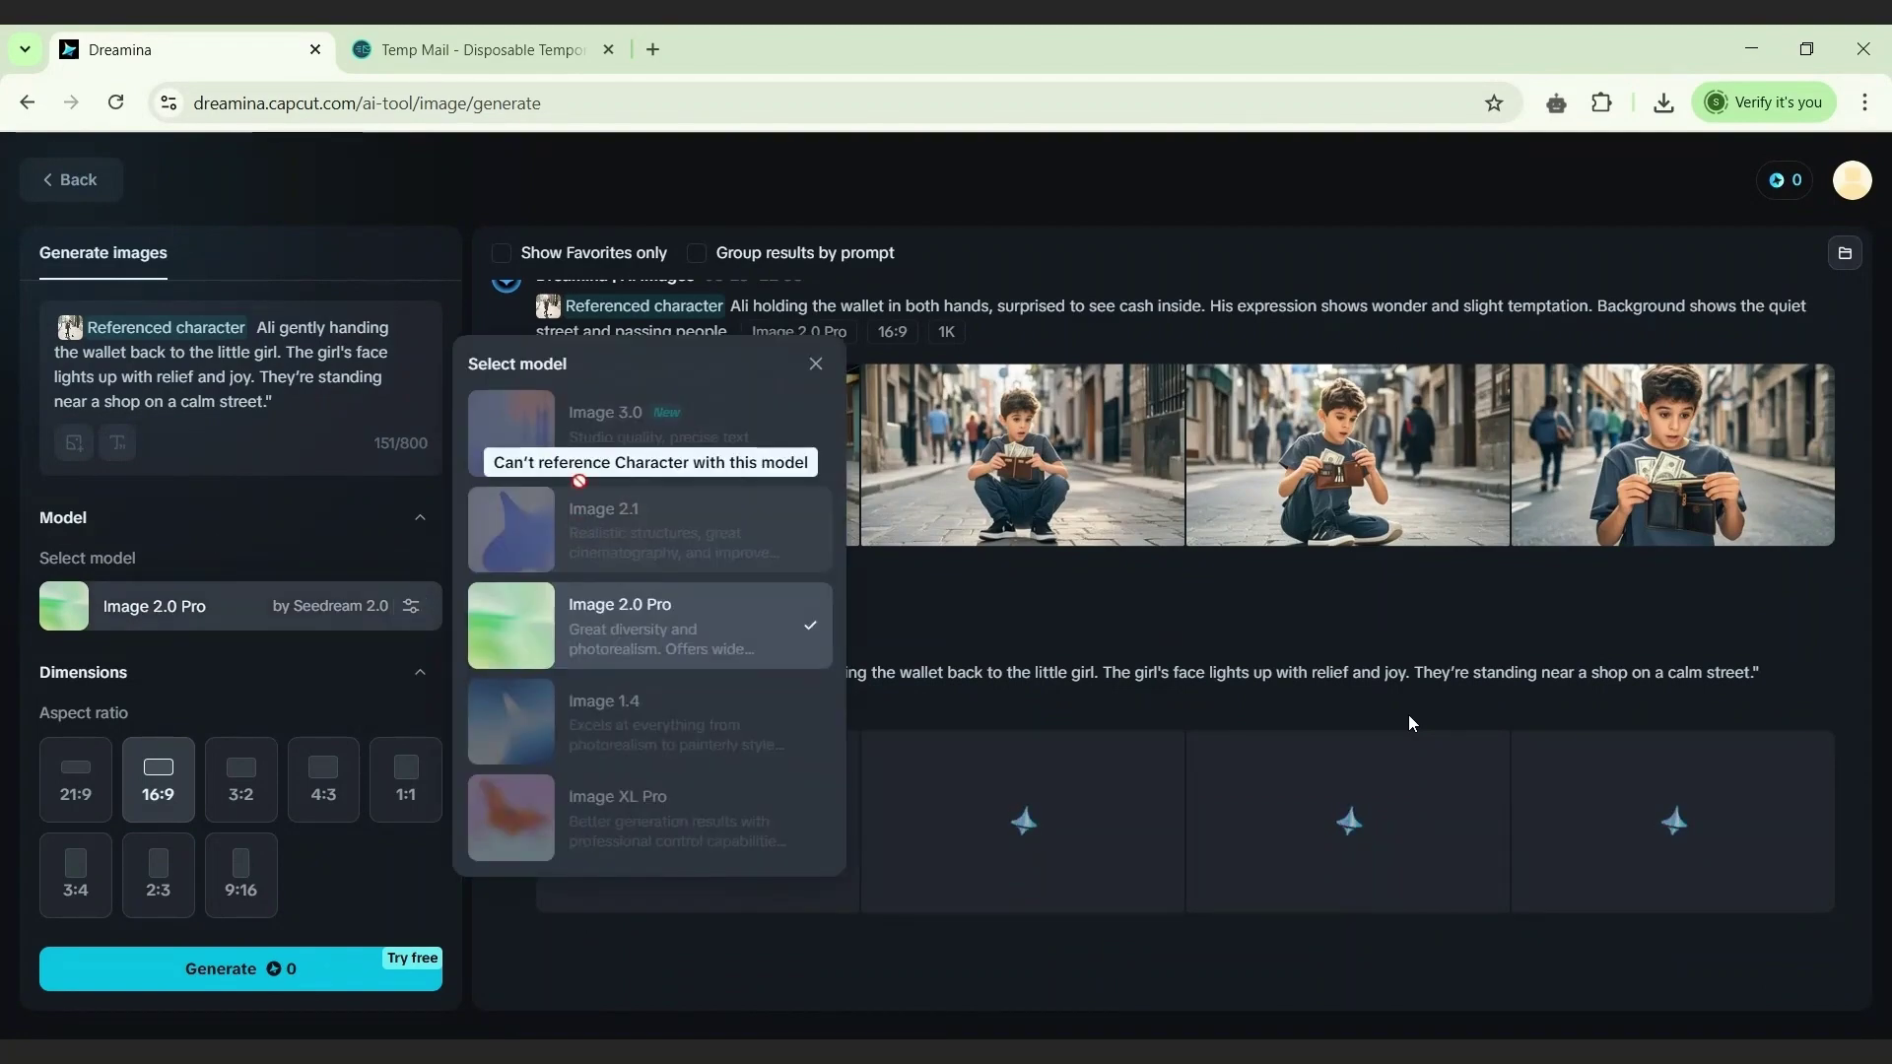
click(641, 626)
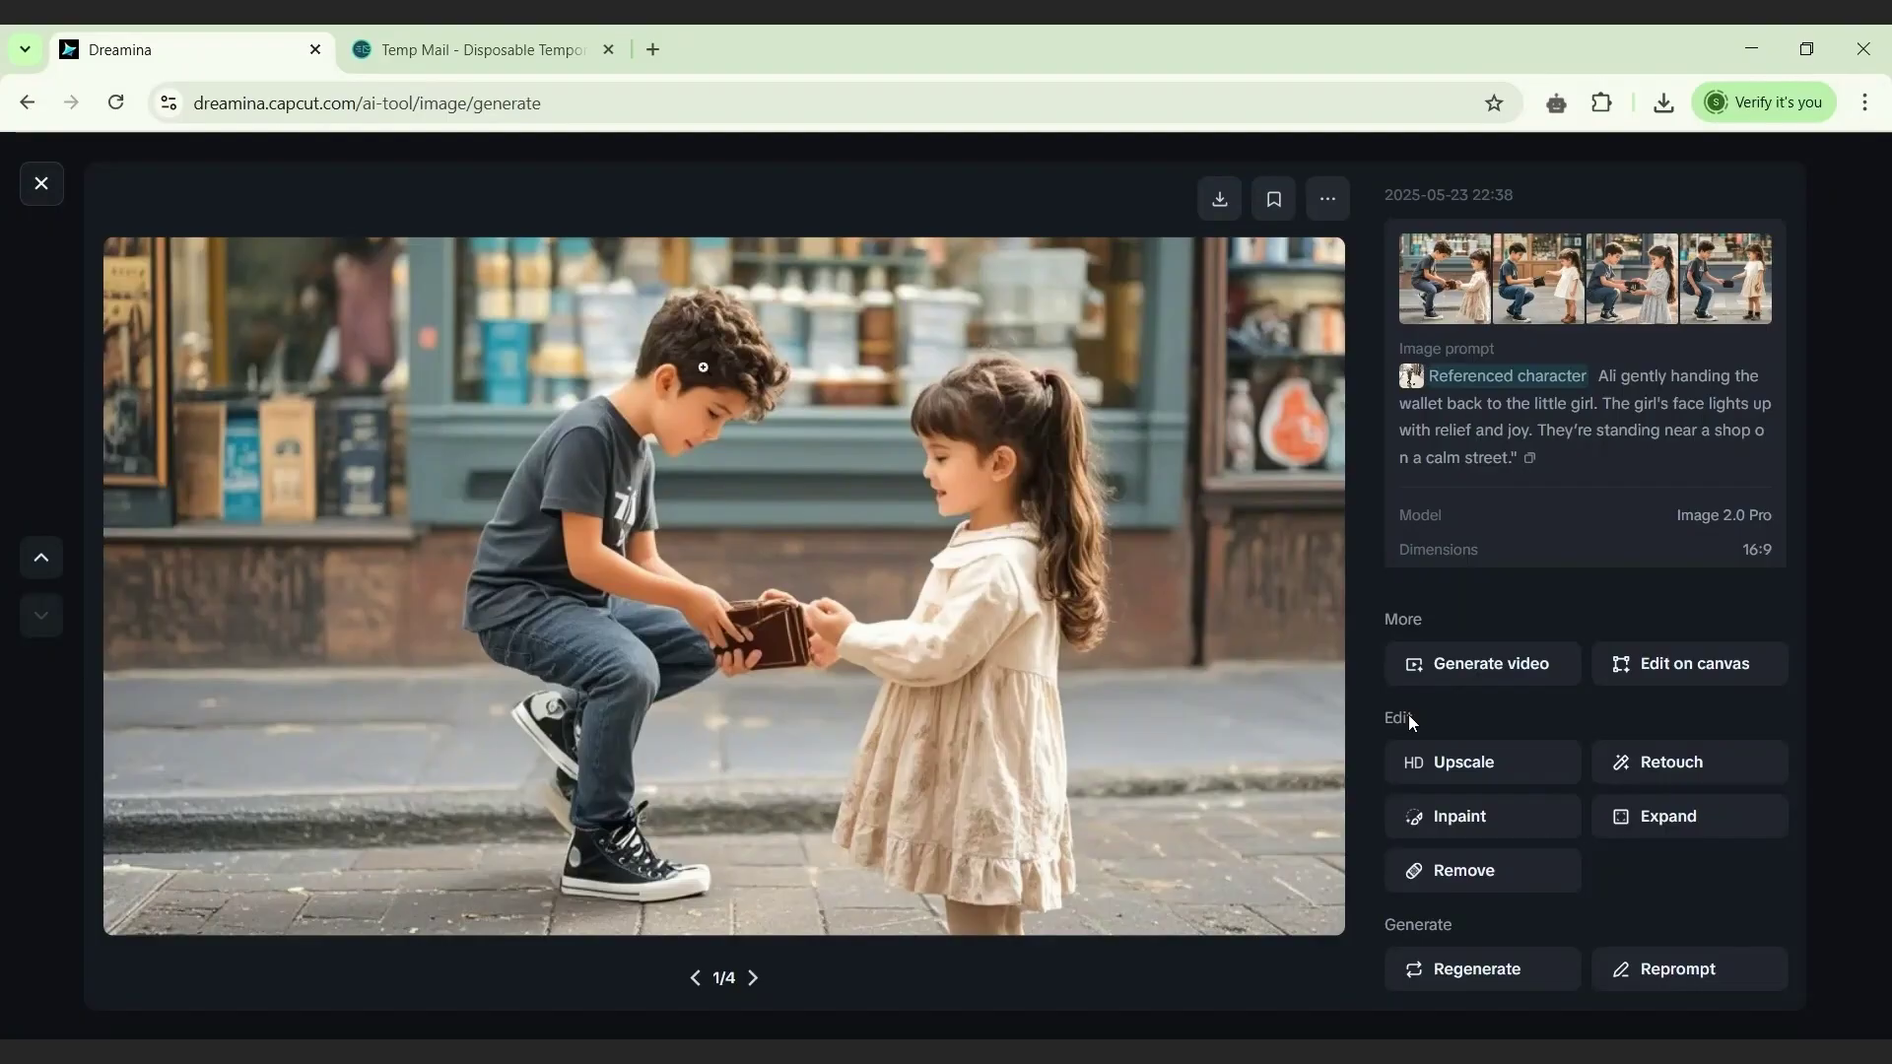
Step: Browse the four images of Ali returning the wallet, then go back to the home page
click(754, 978)
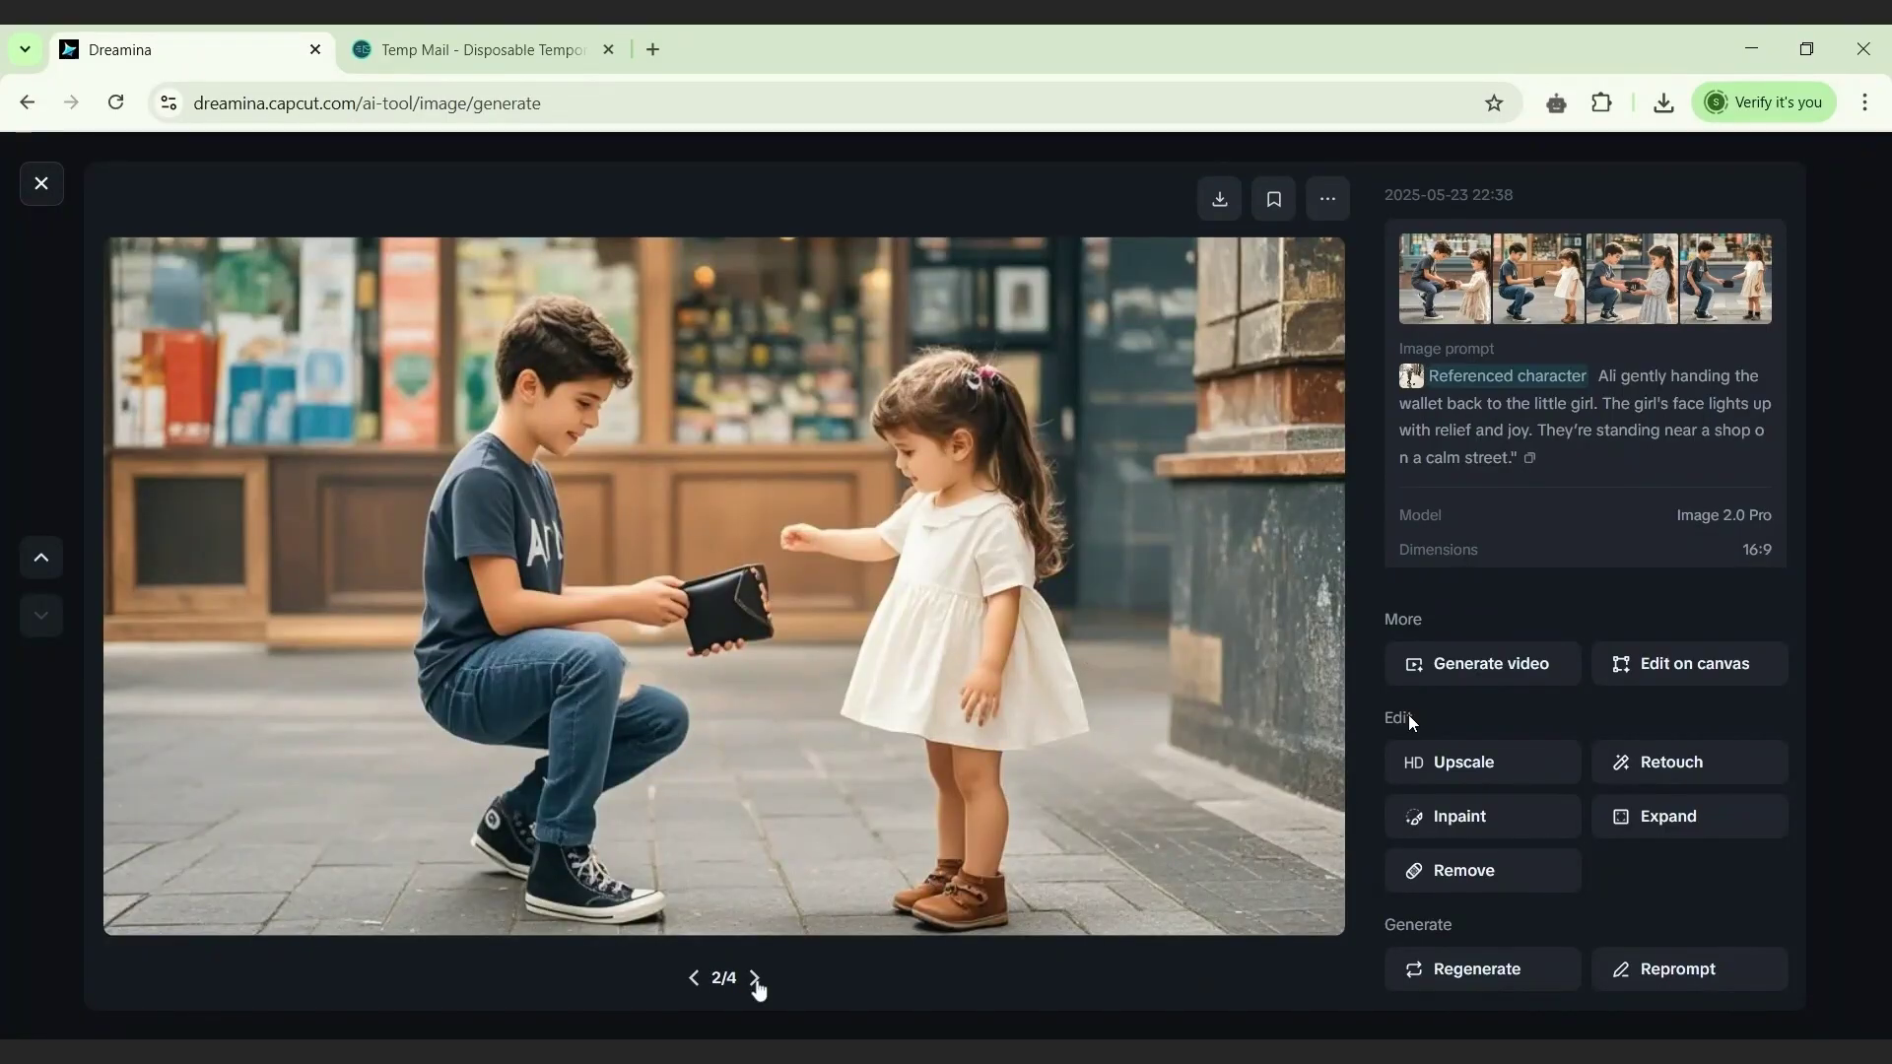
click(755, 978)
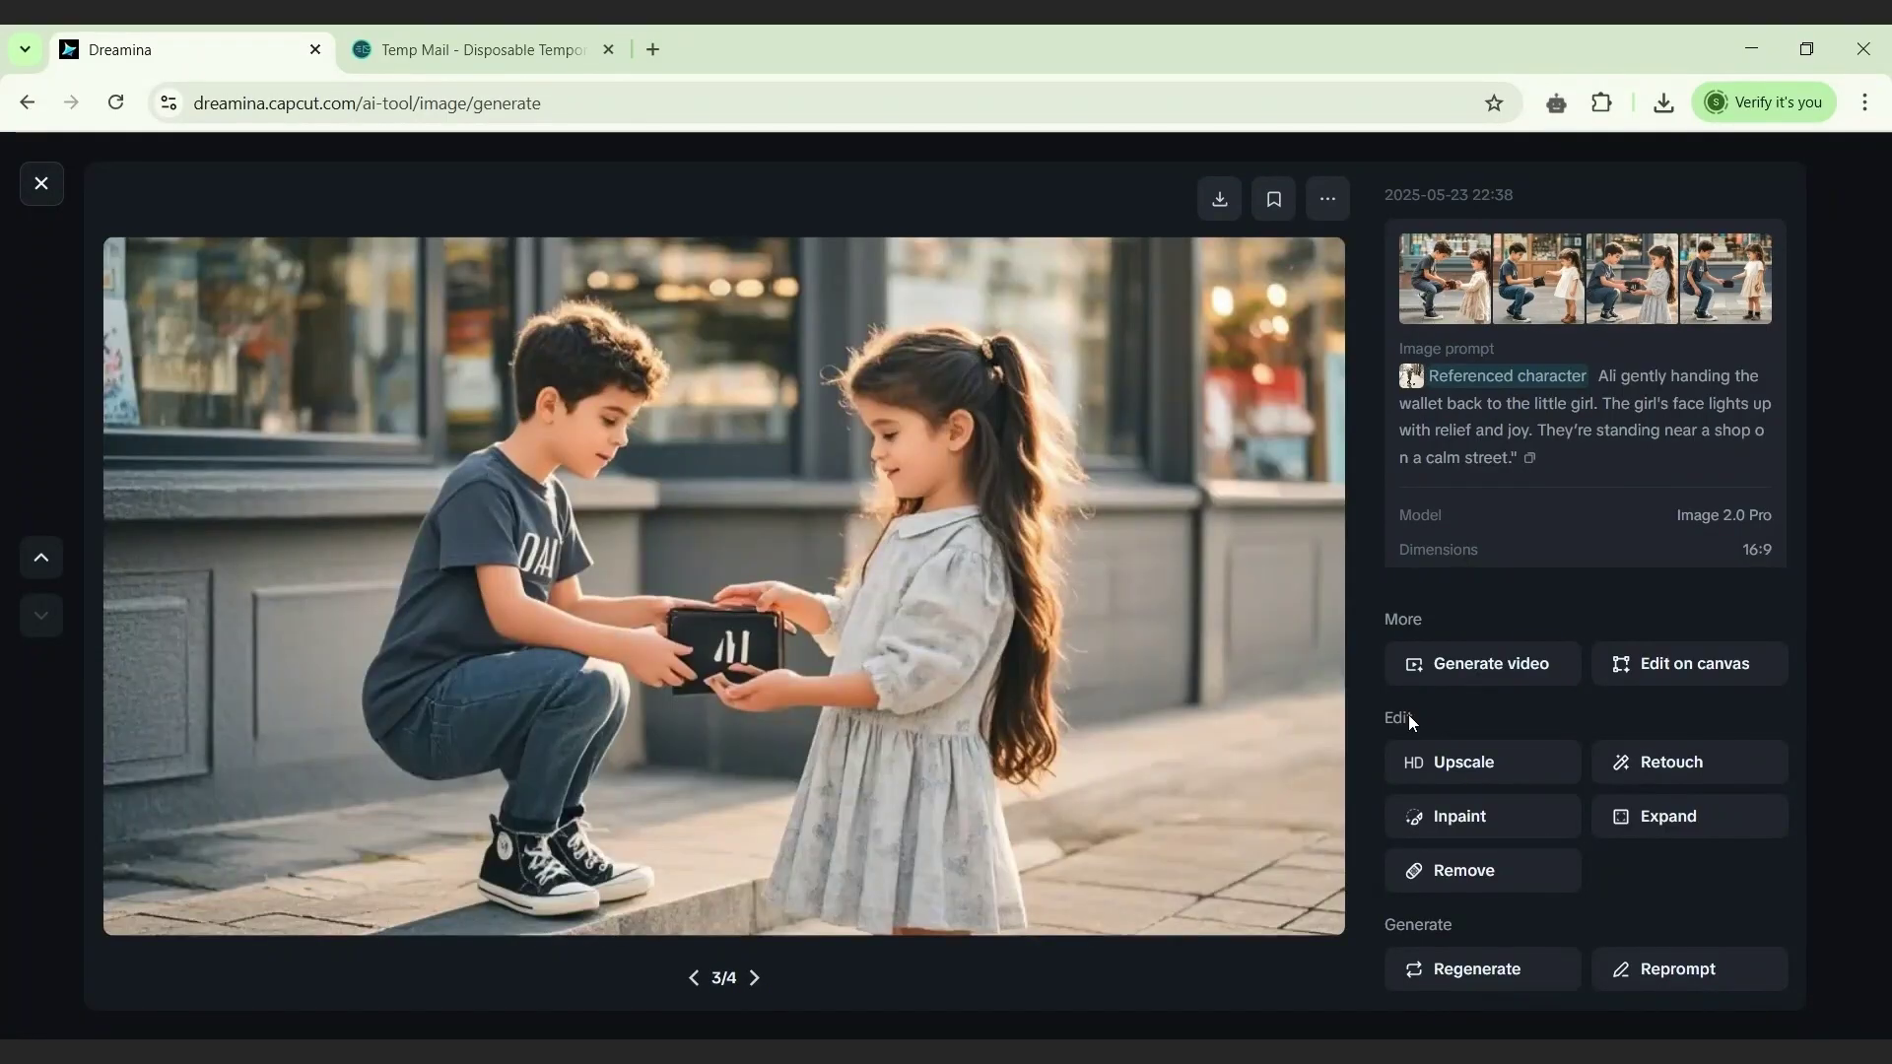
click(755, 978)
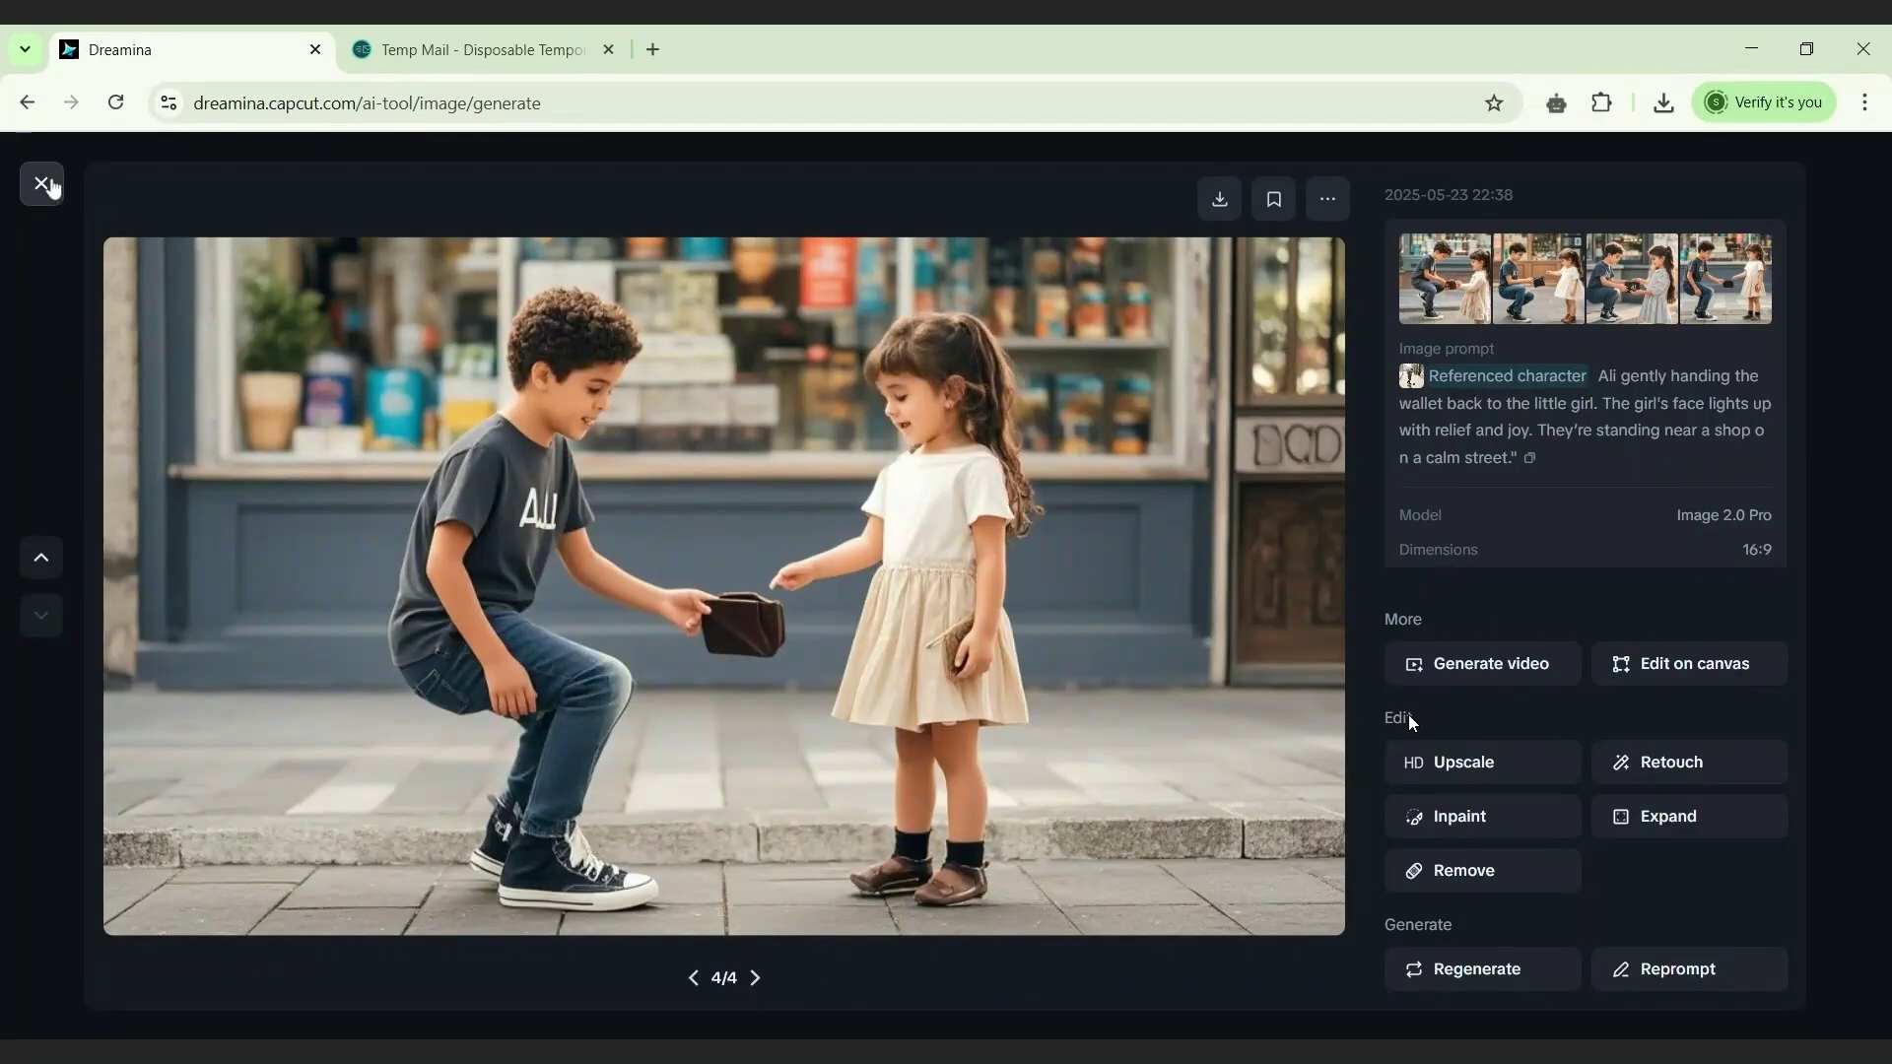
click(44, 185)
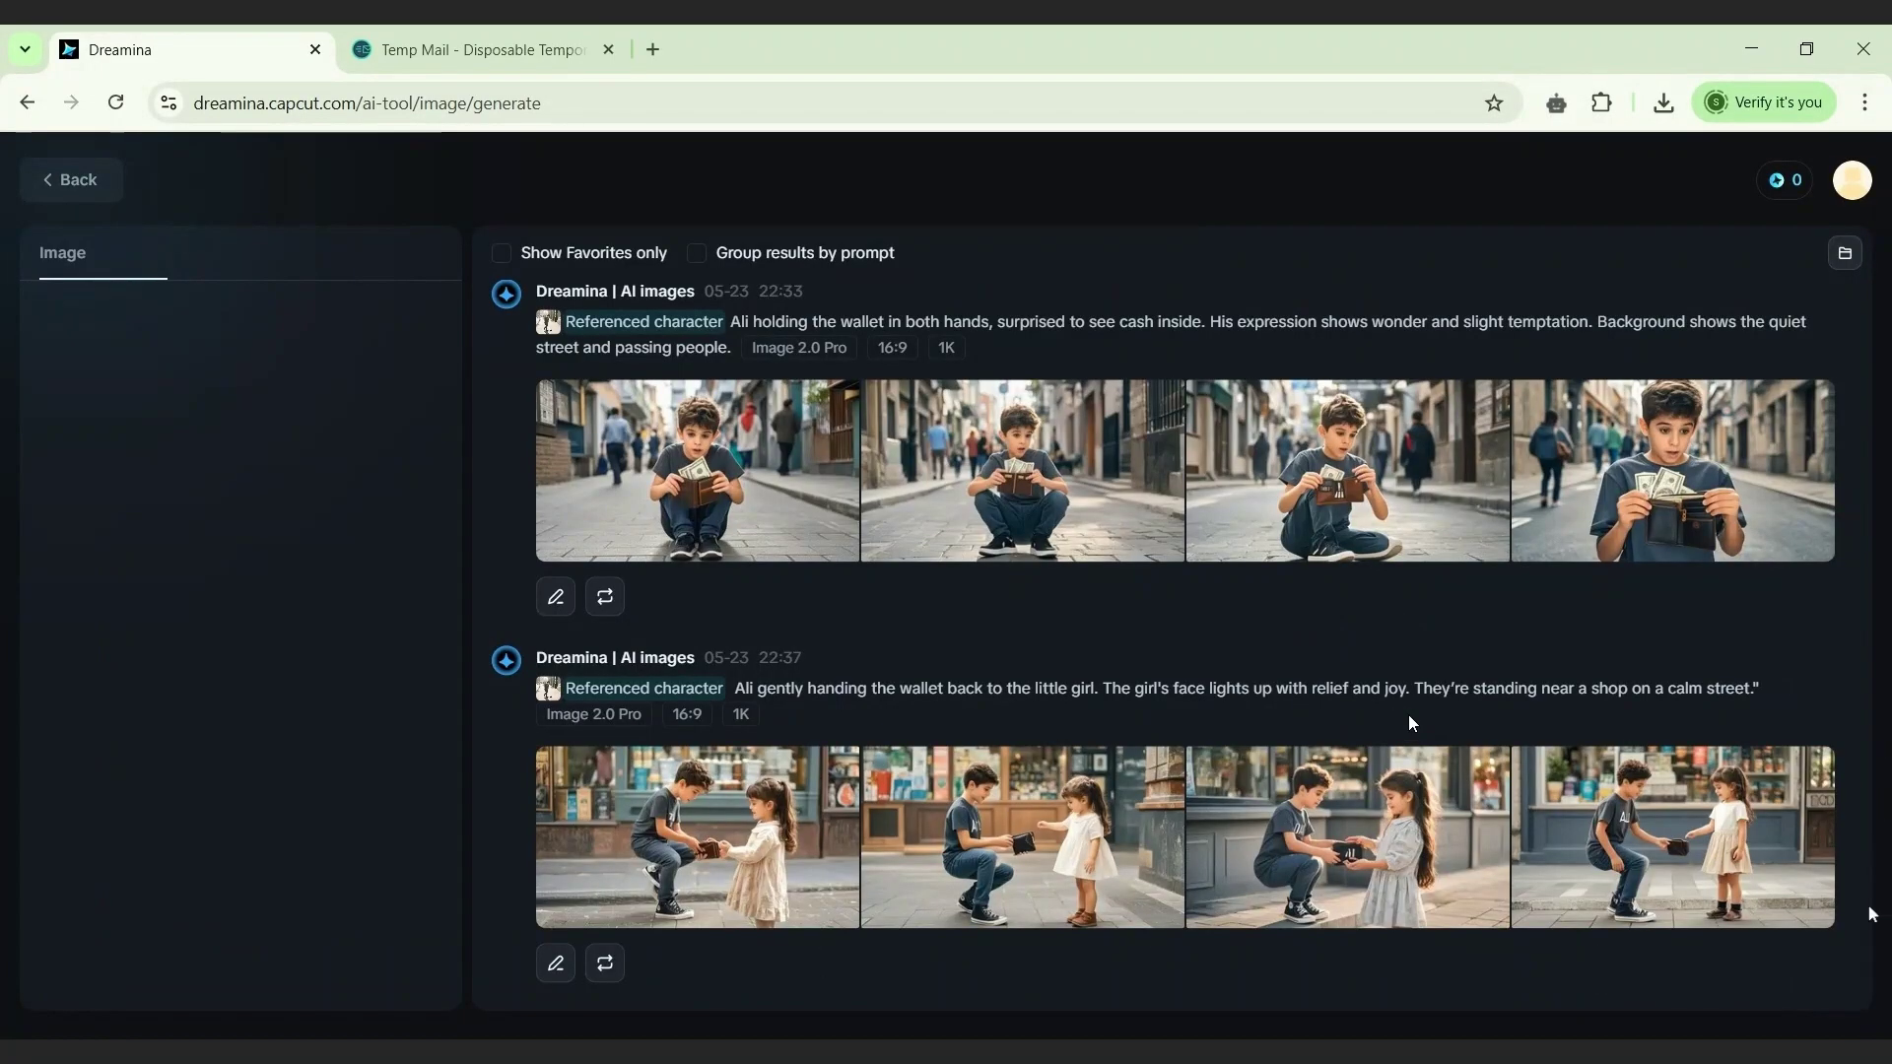
click(54, 187)
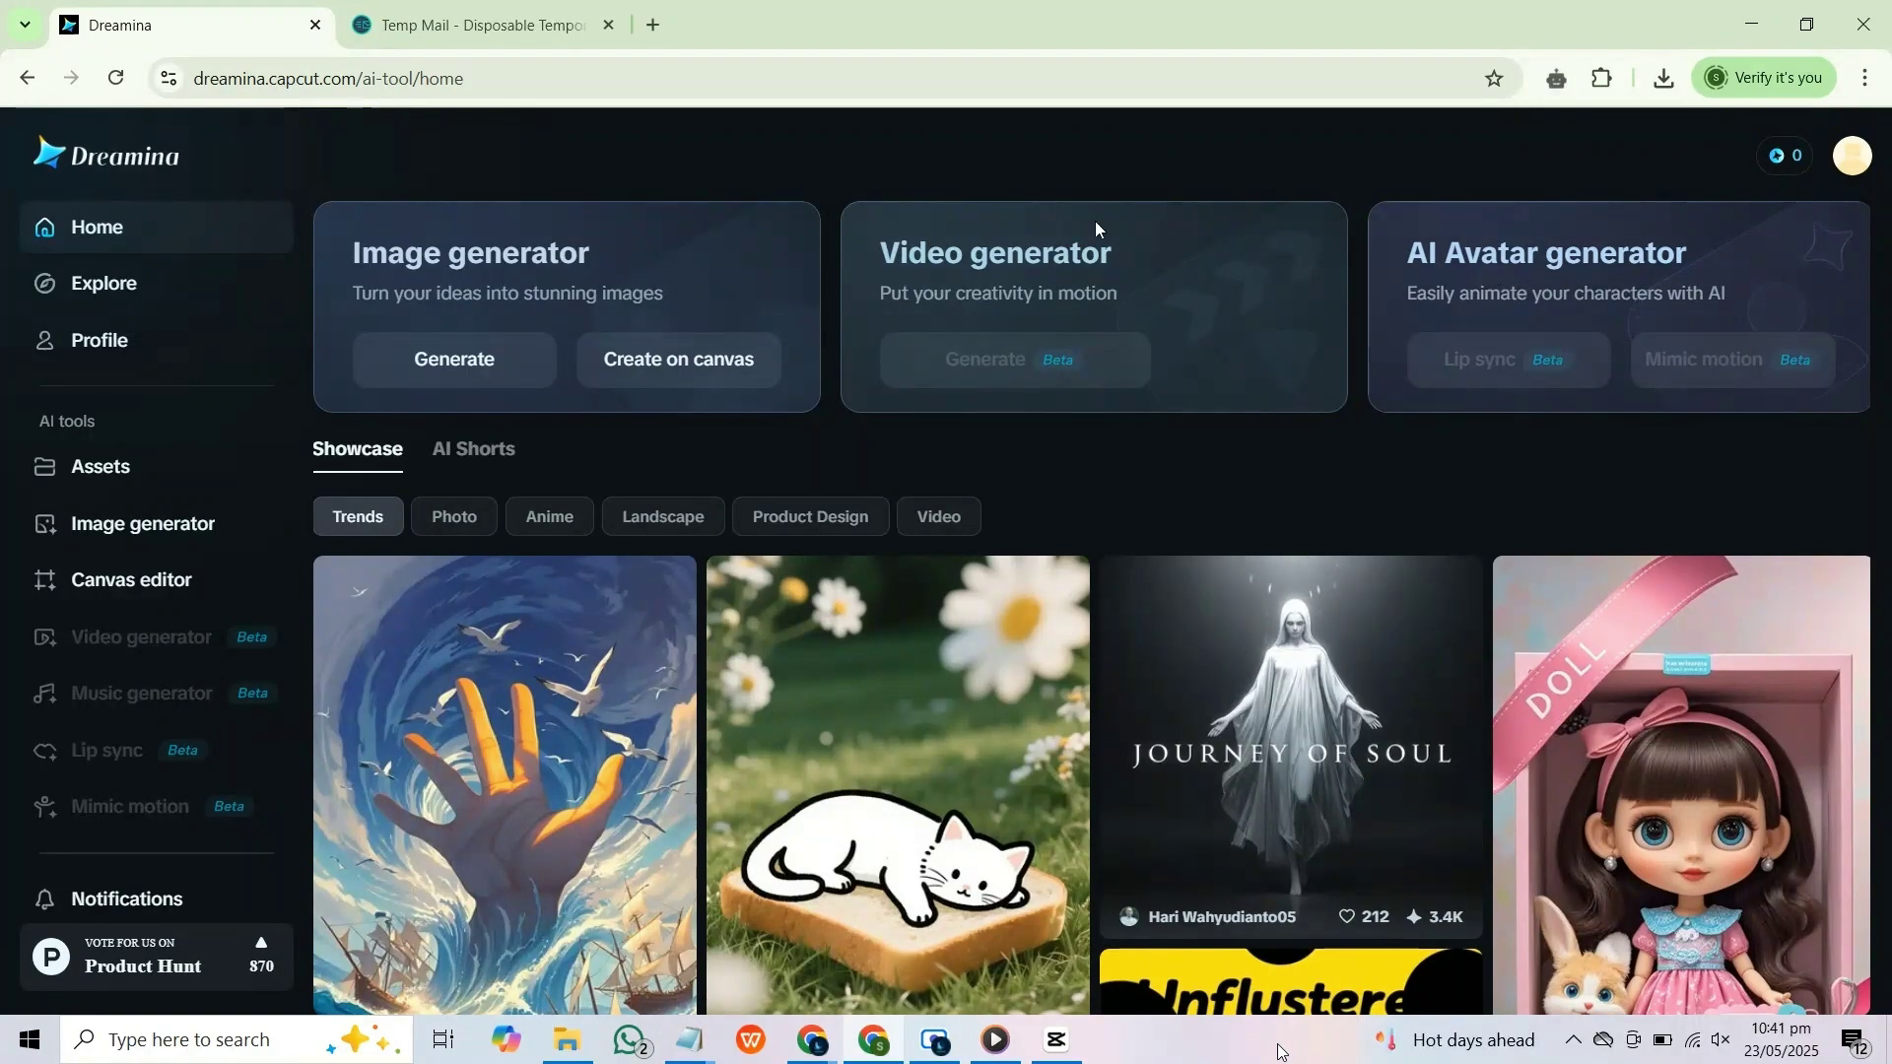
Step: Search the web for 'urban' VPN in a new browser tab
click(655, 37)
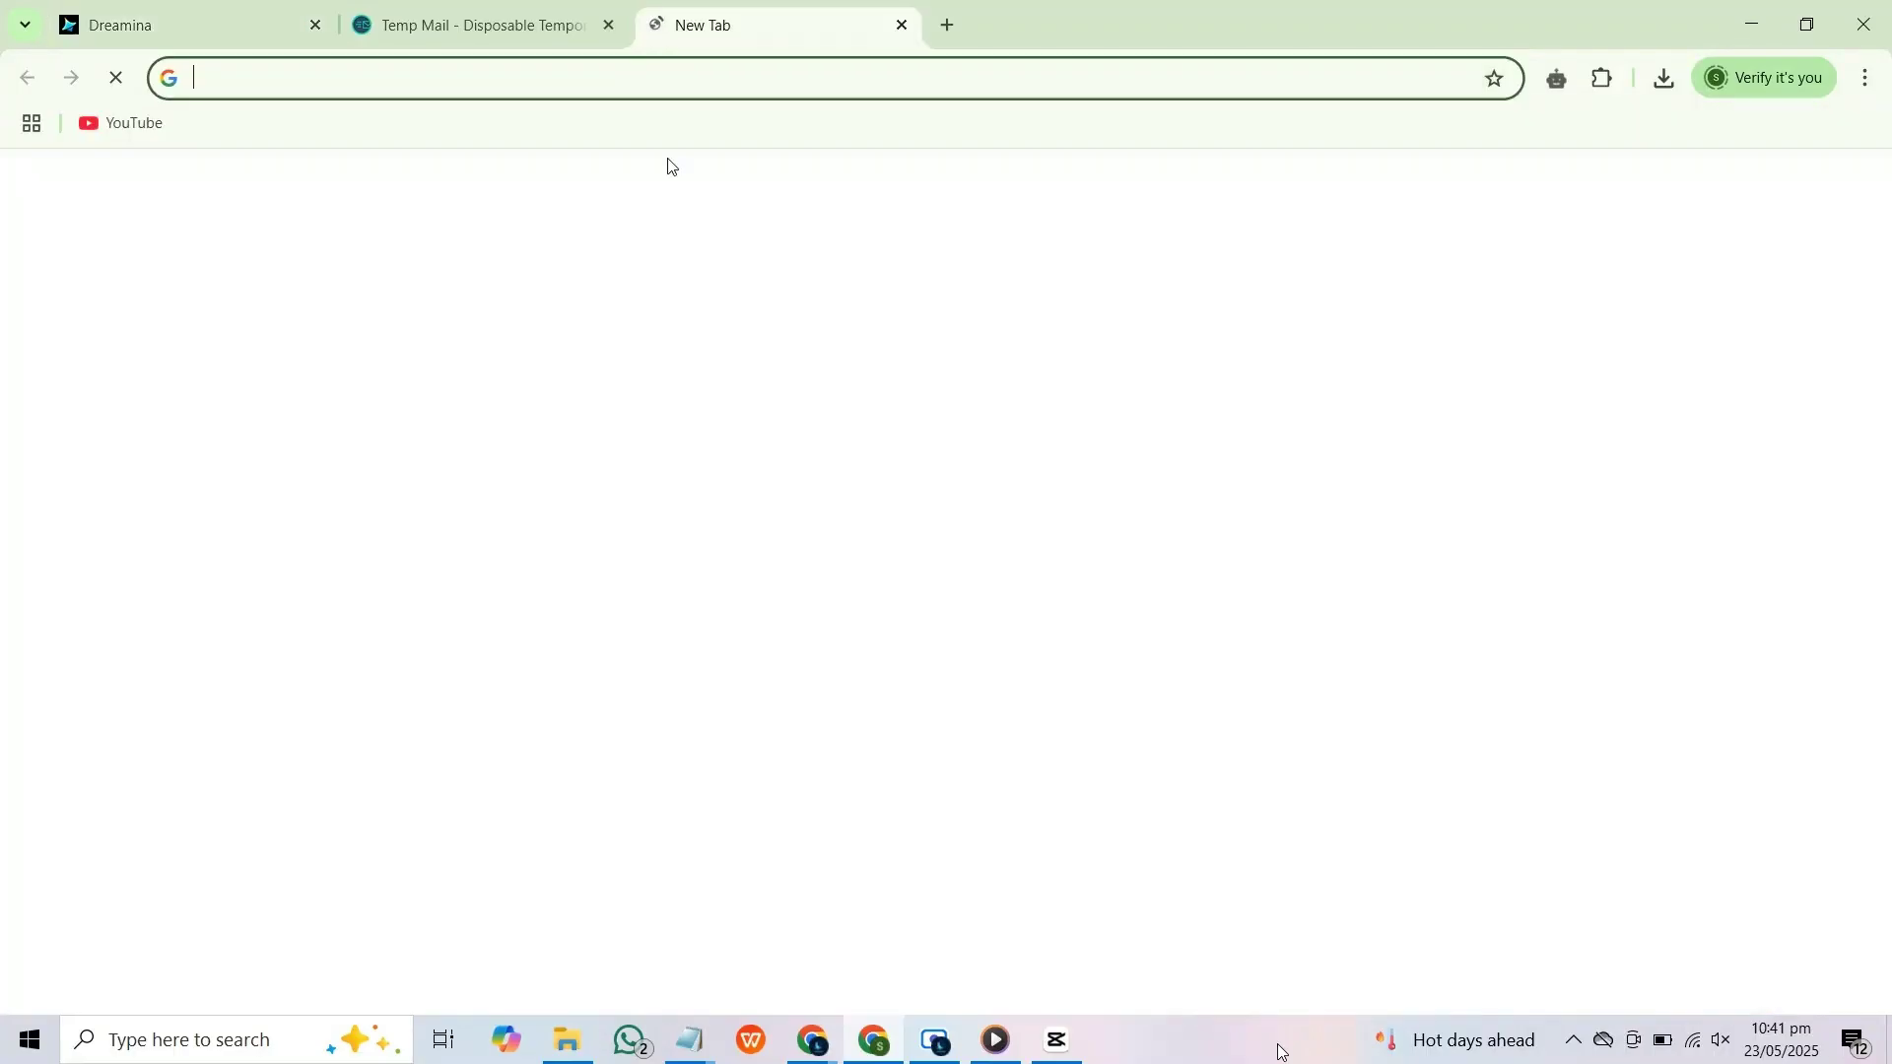
click(684, 486)
text(urban)
click(586, 624)
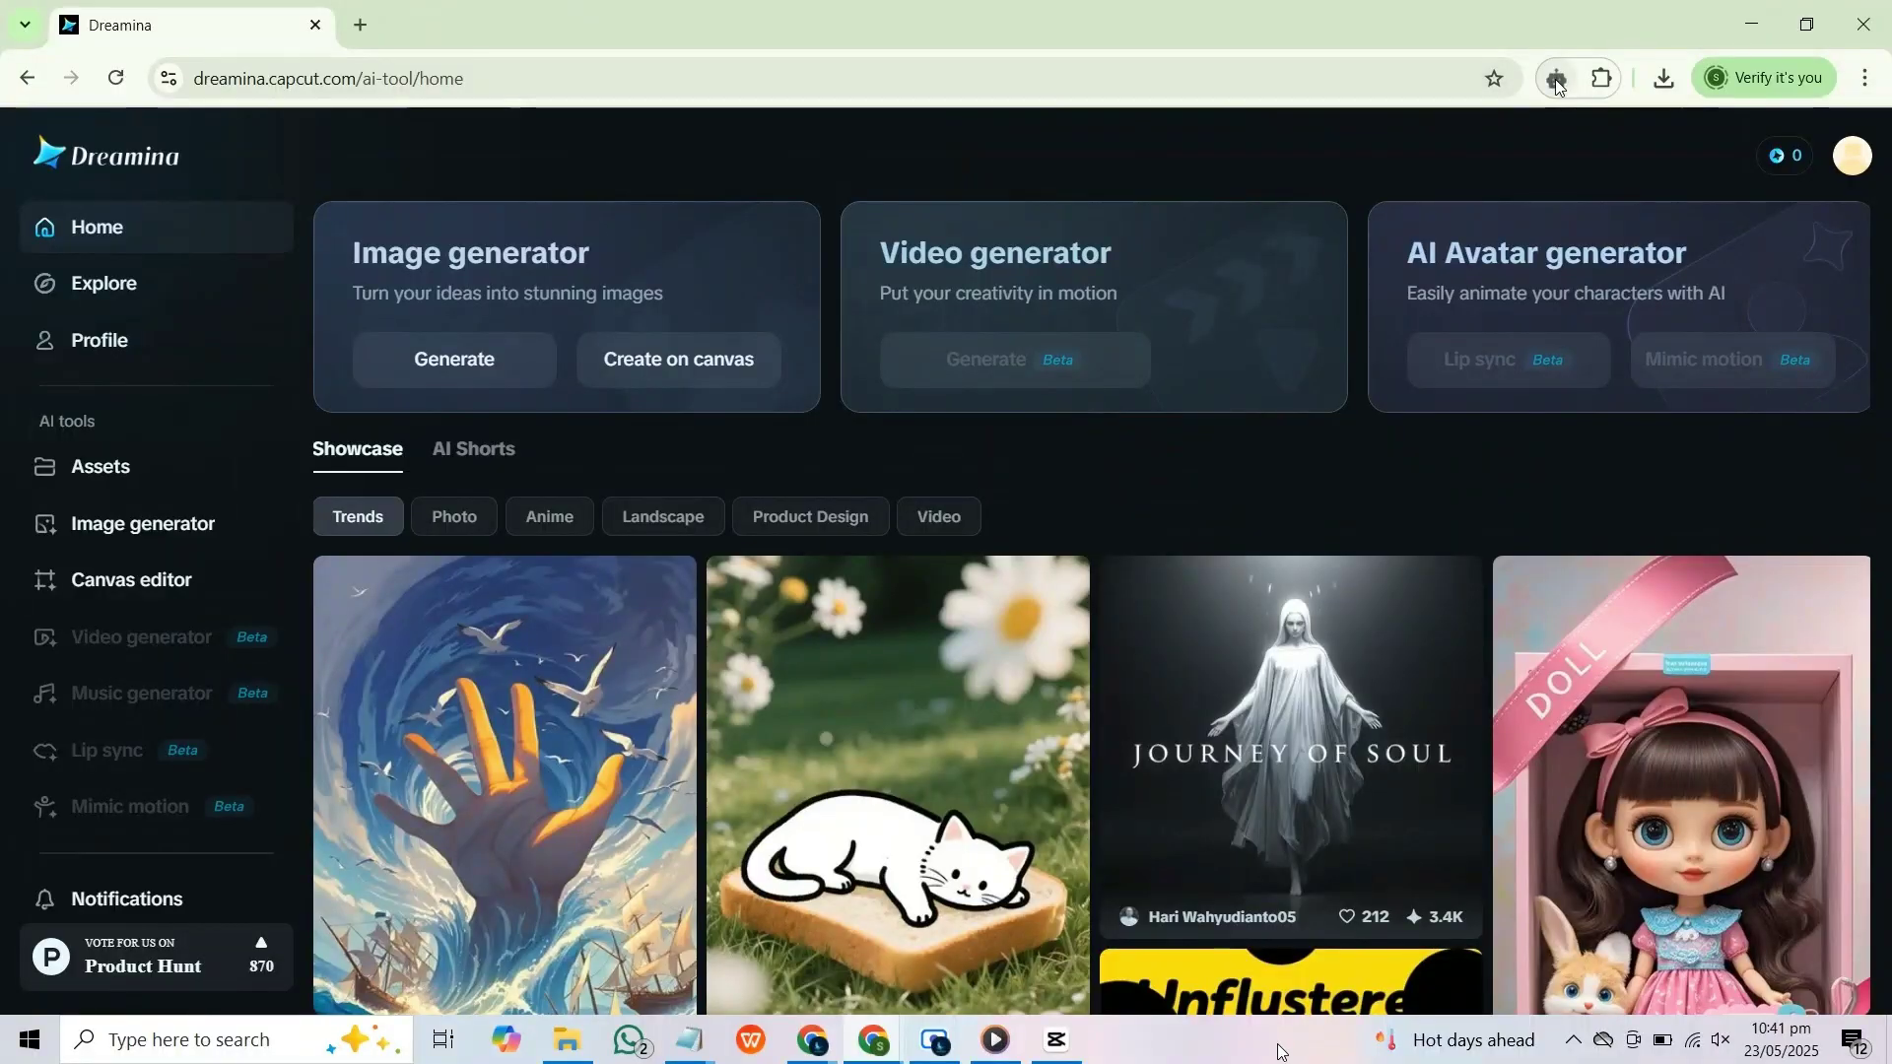
Step: Connect Urban VPN through Algeria and reload the Dreamina page
click(1557, 85)
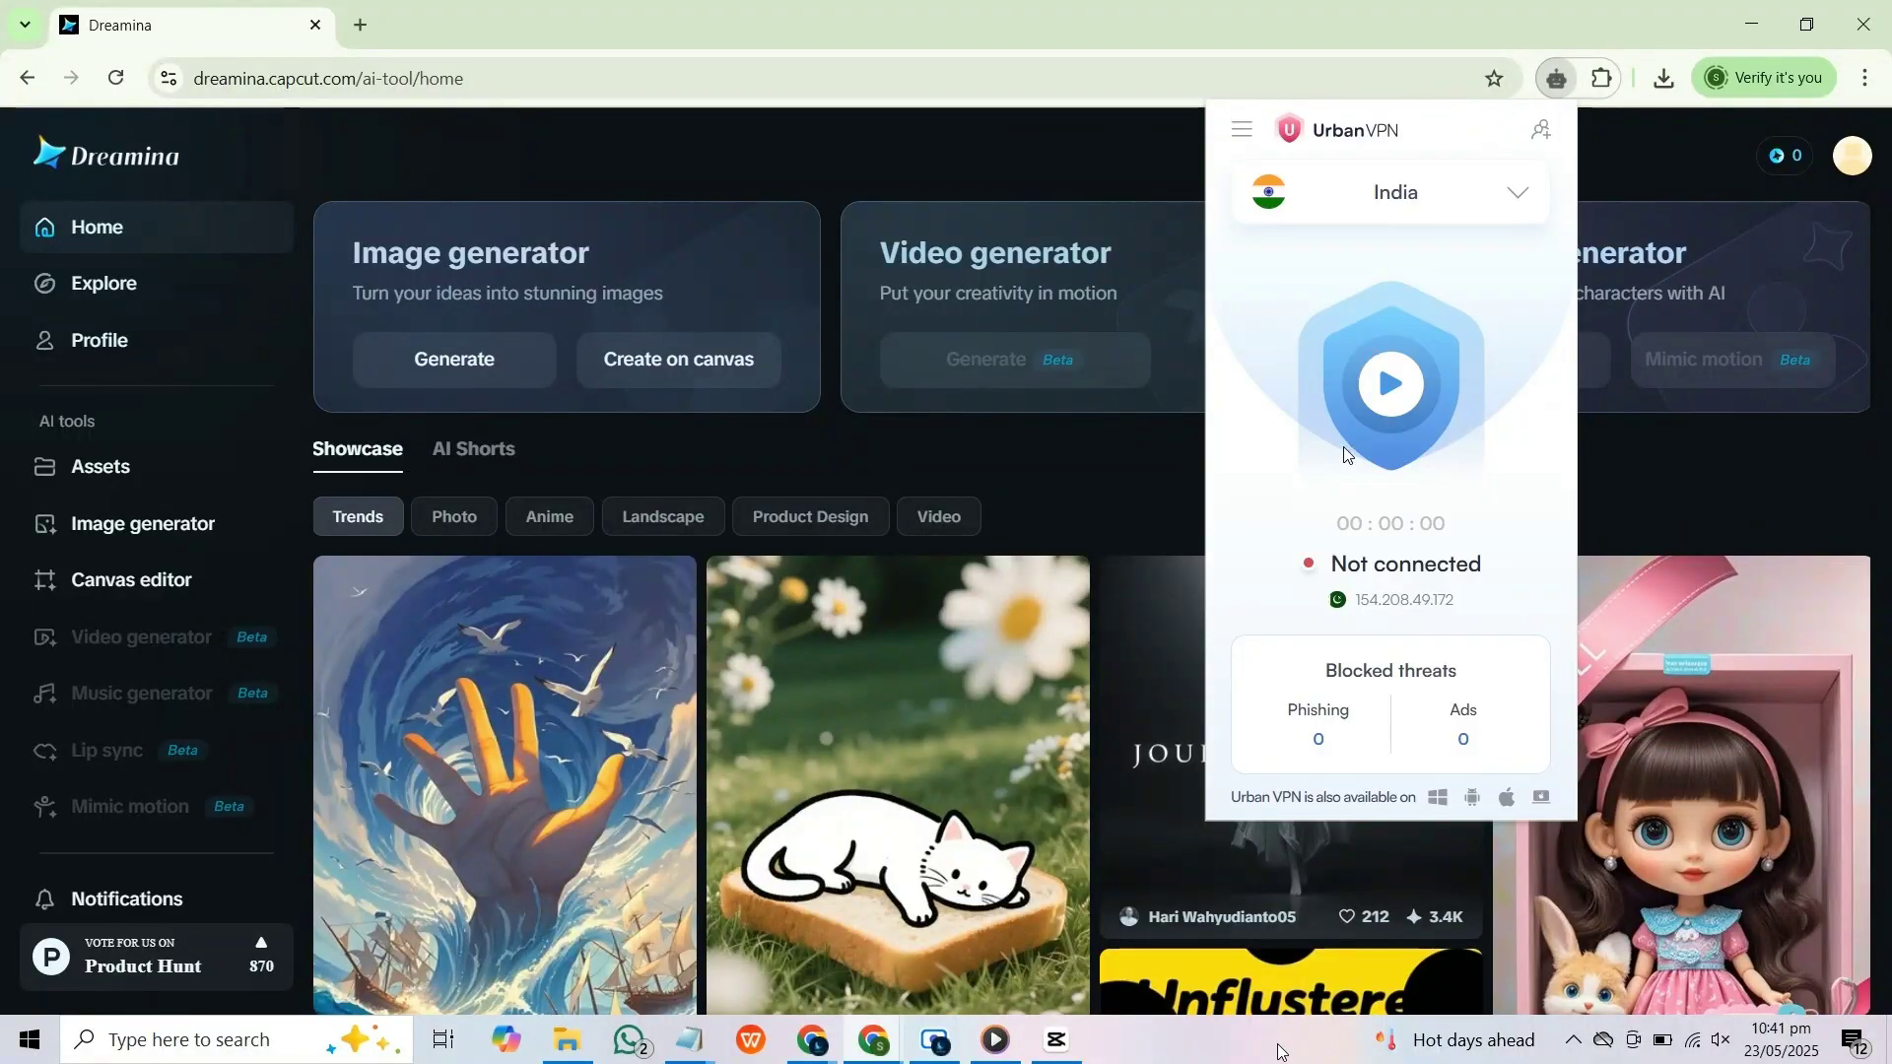
click(1520, 192)
scroll(1397, 498, down, 1)
click(1392, 455)
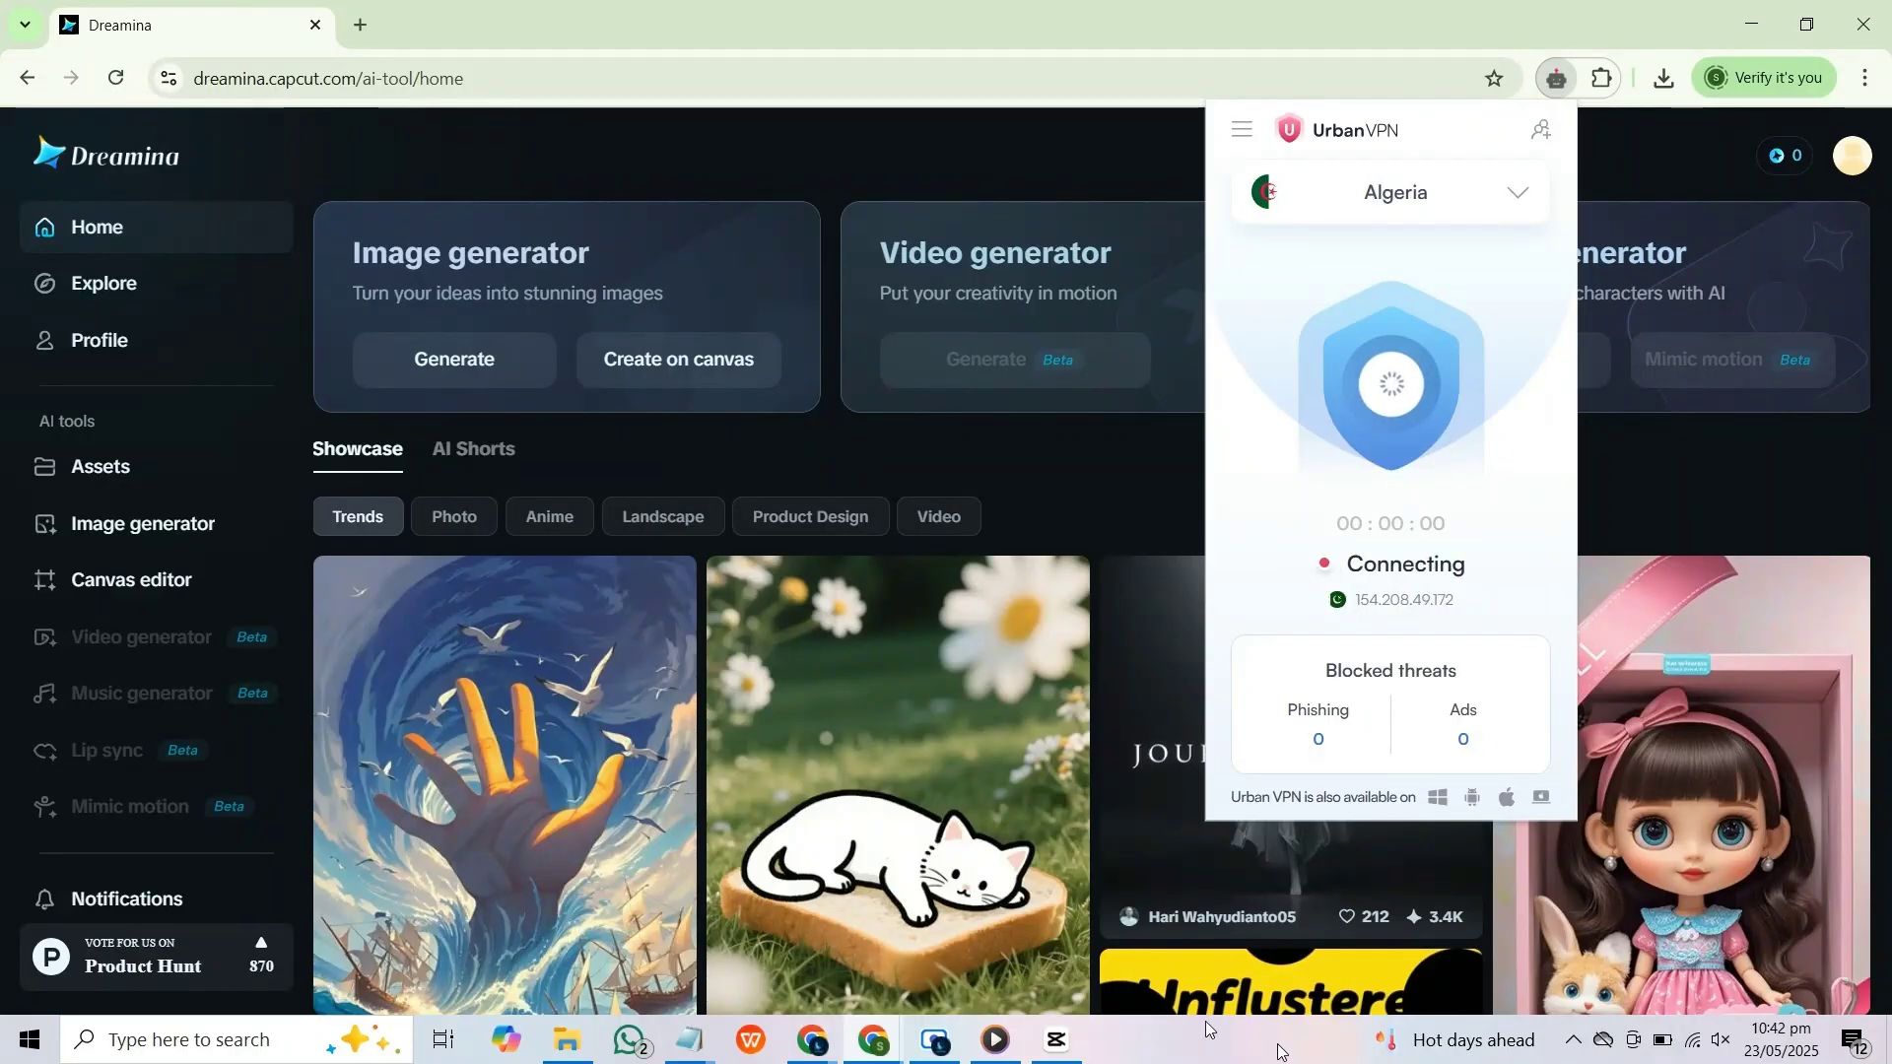
click(1085, 148)
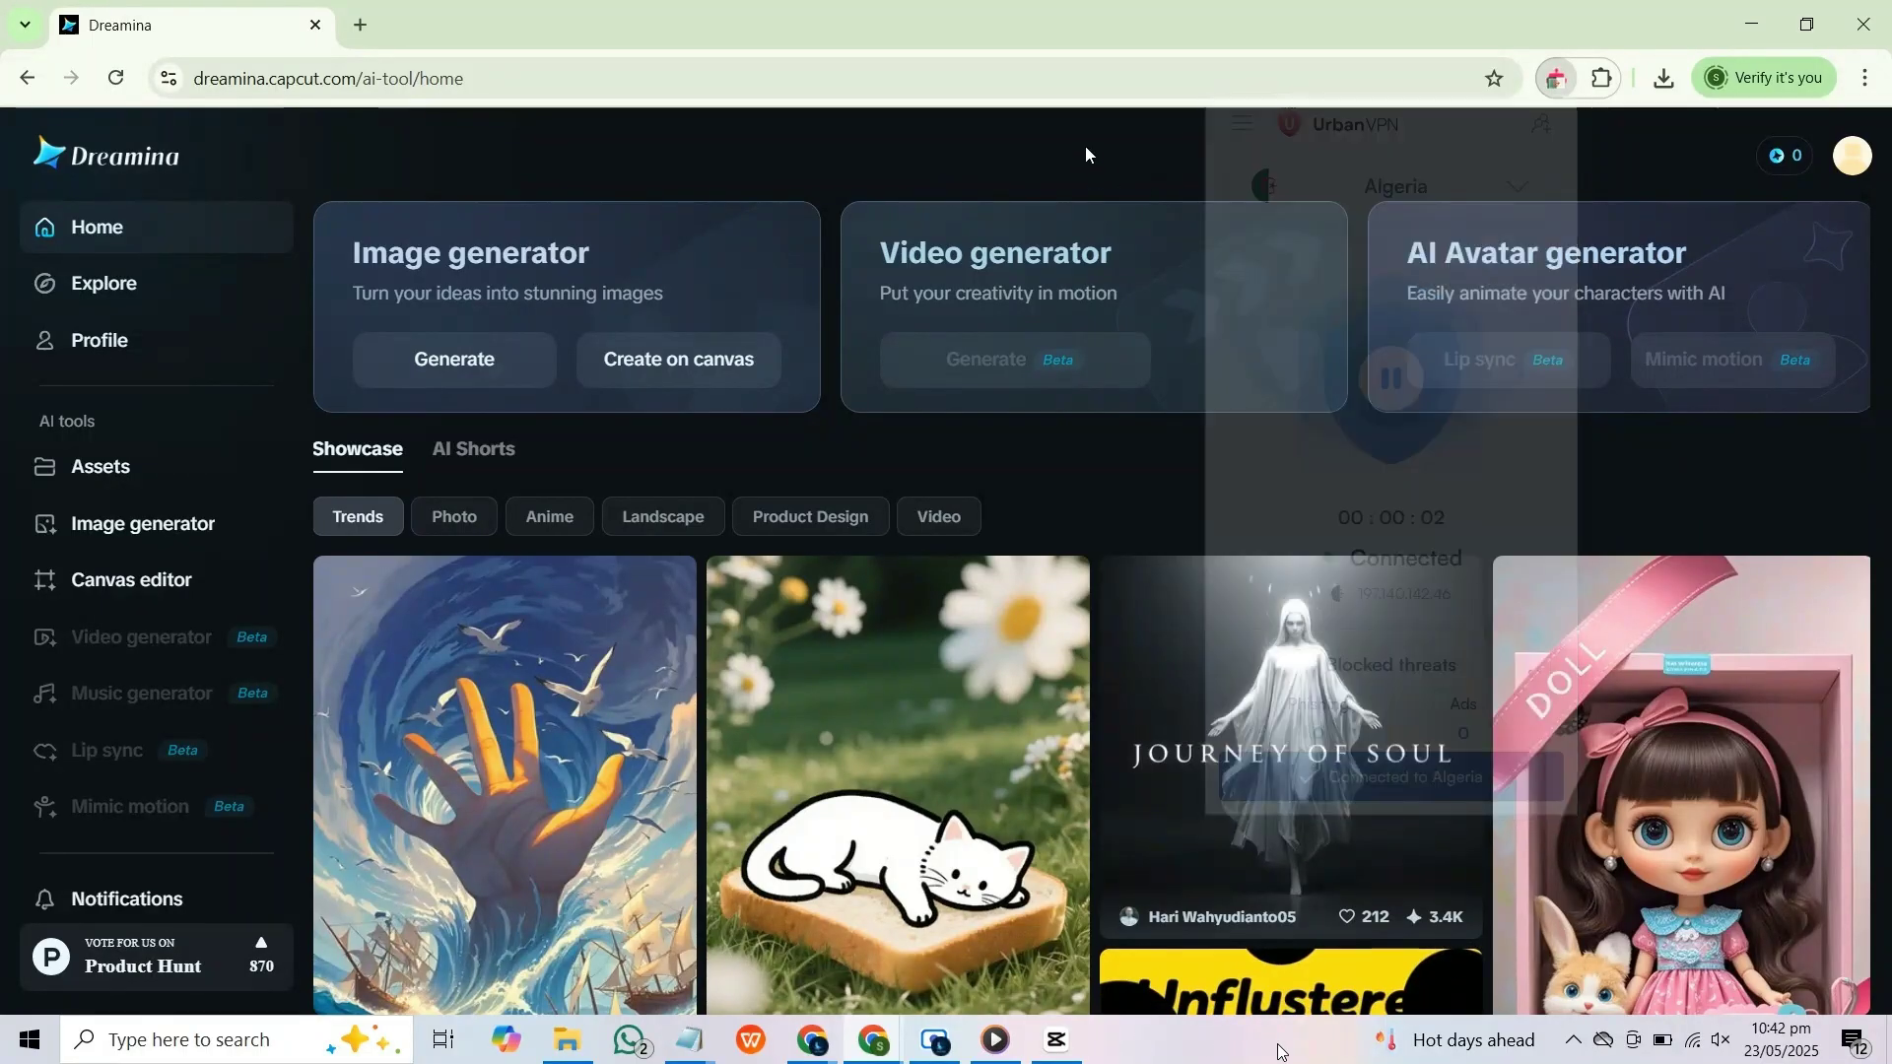
click(116, 76)
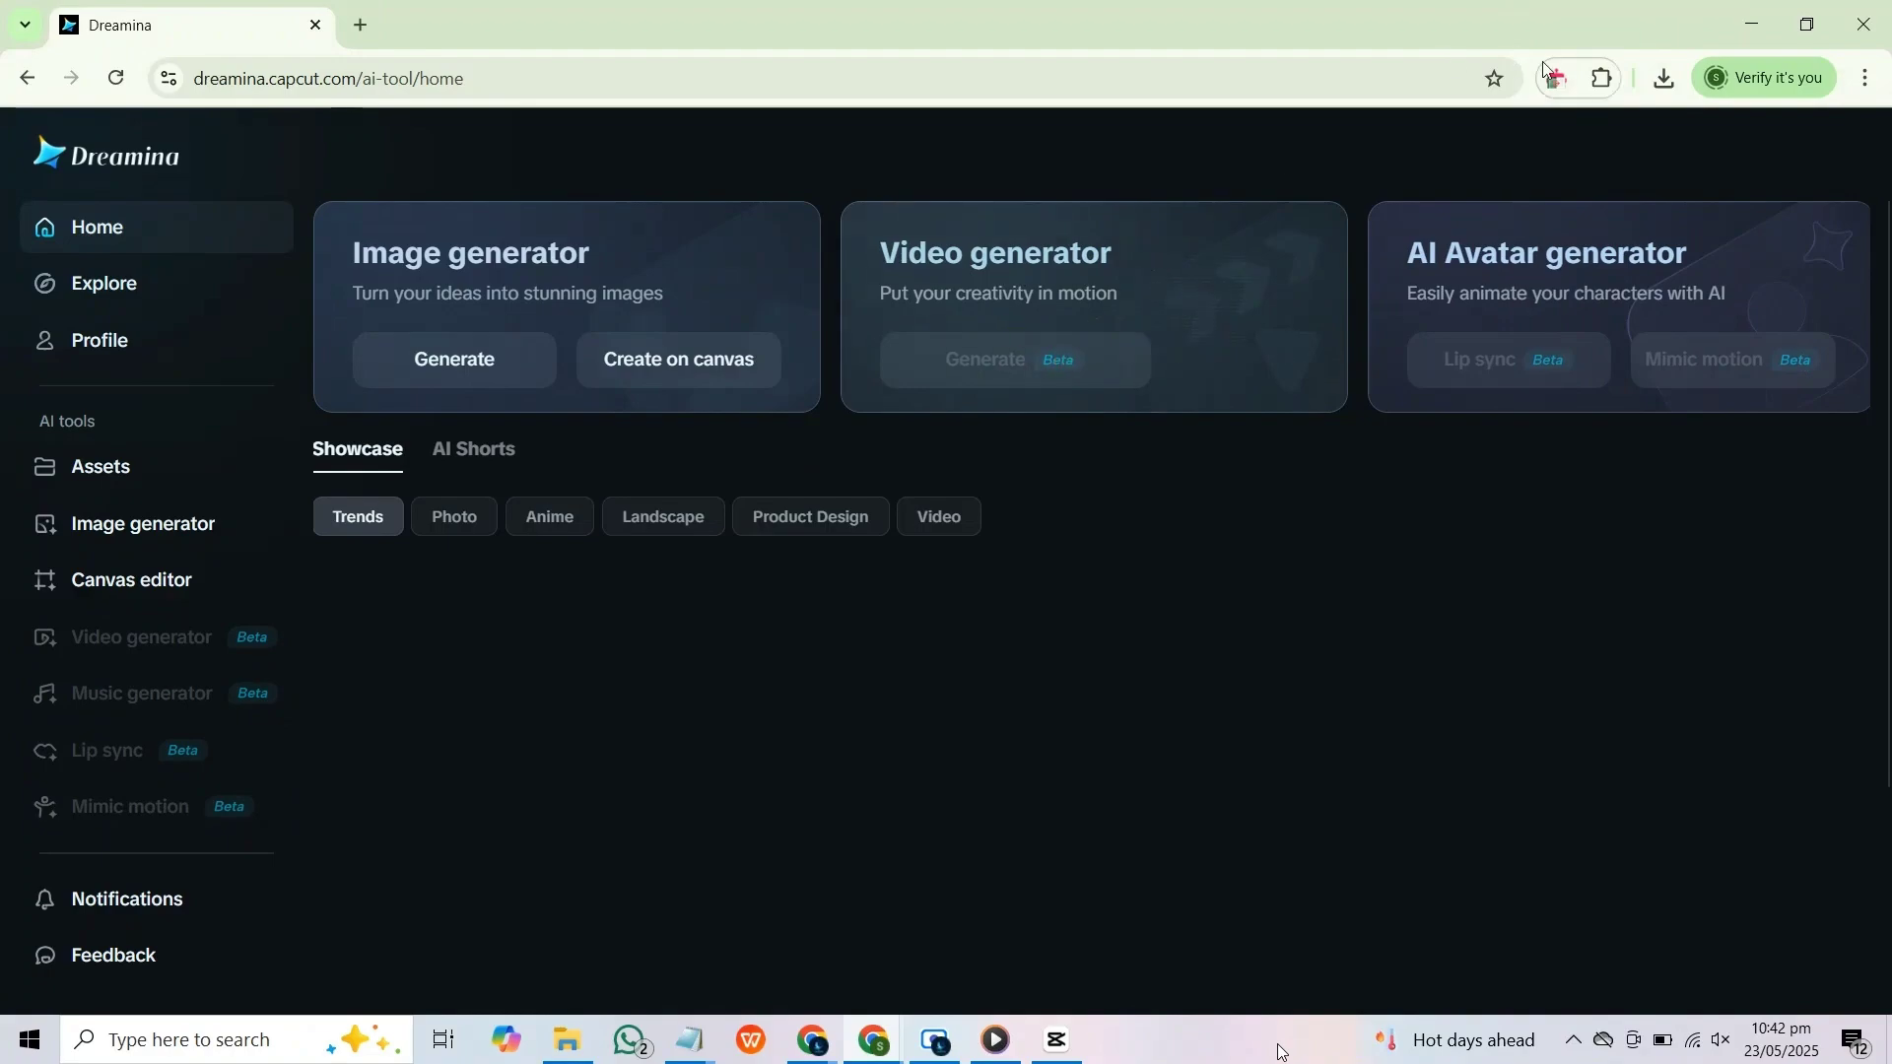
Step: Switch the VPN location to United Kingdom (UK) and reload the page
click(1558, 86)
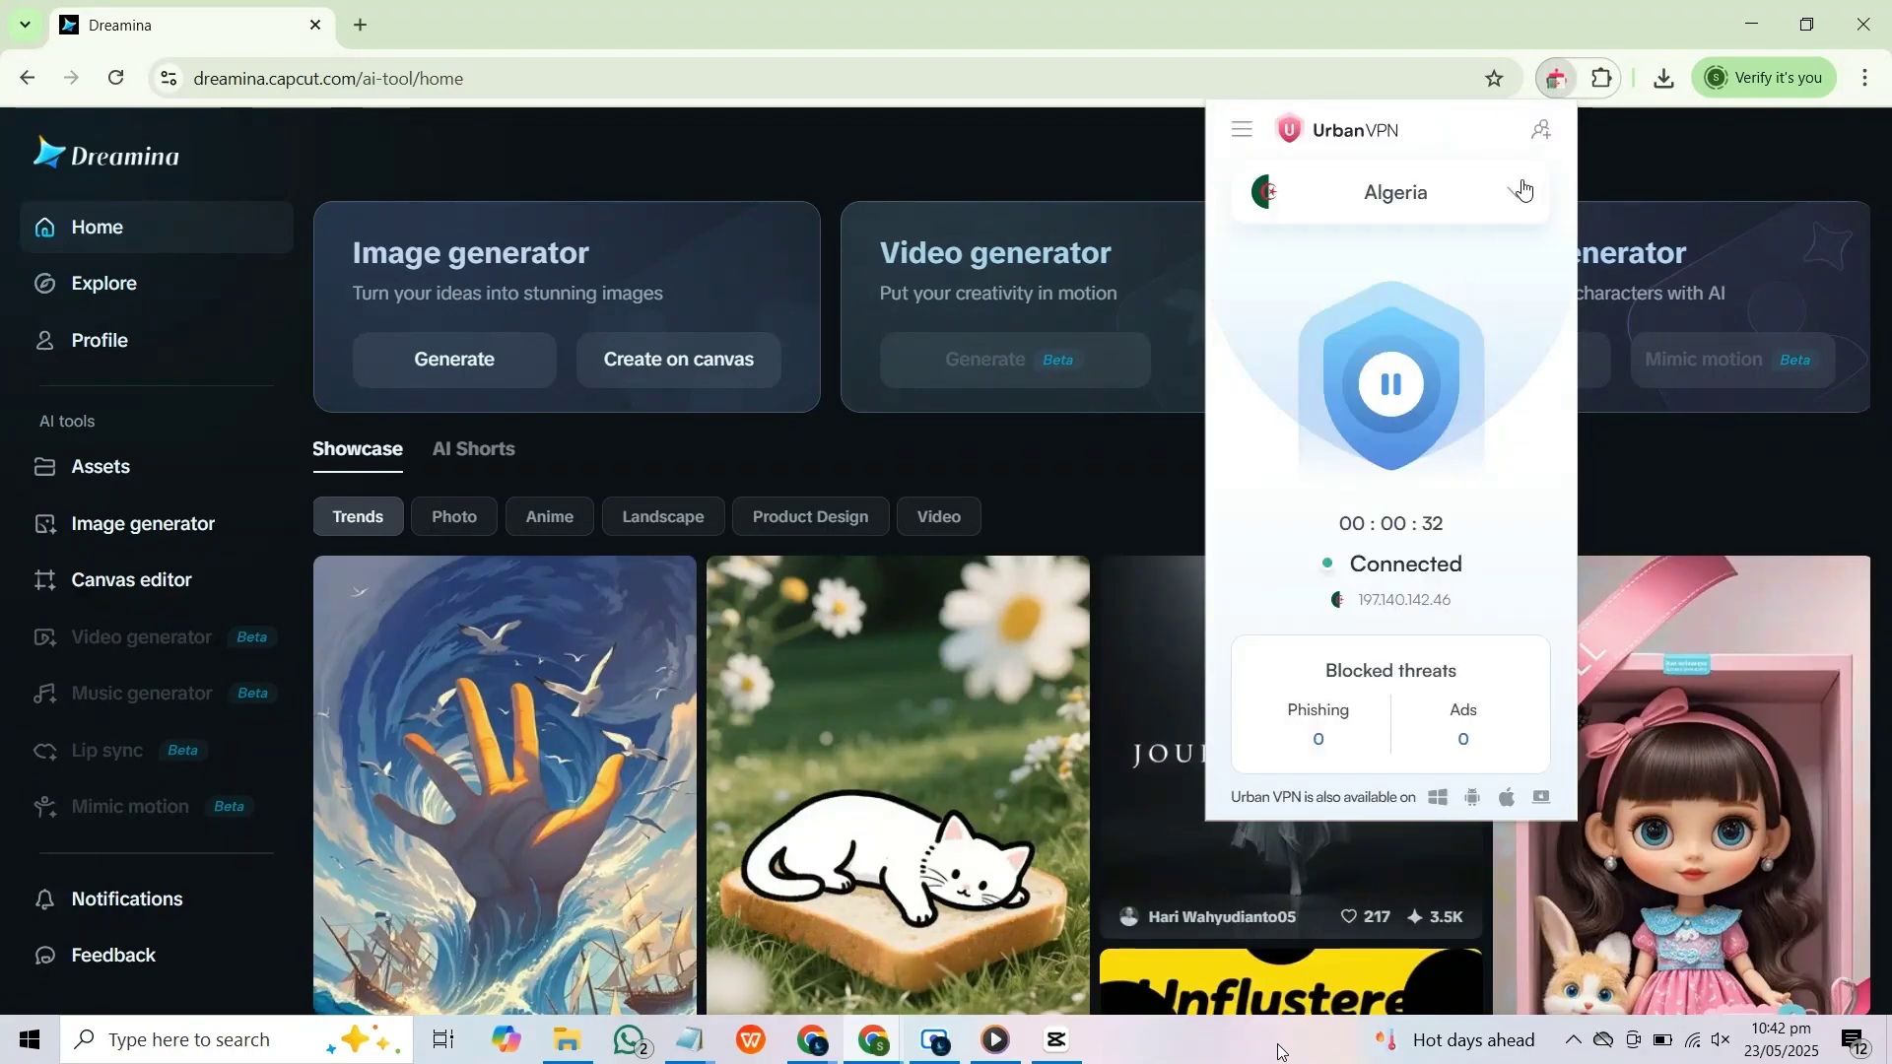
click(1524, 191)
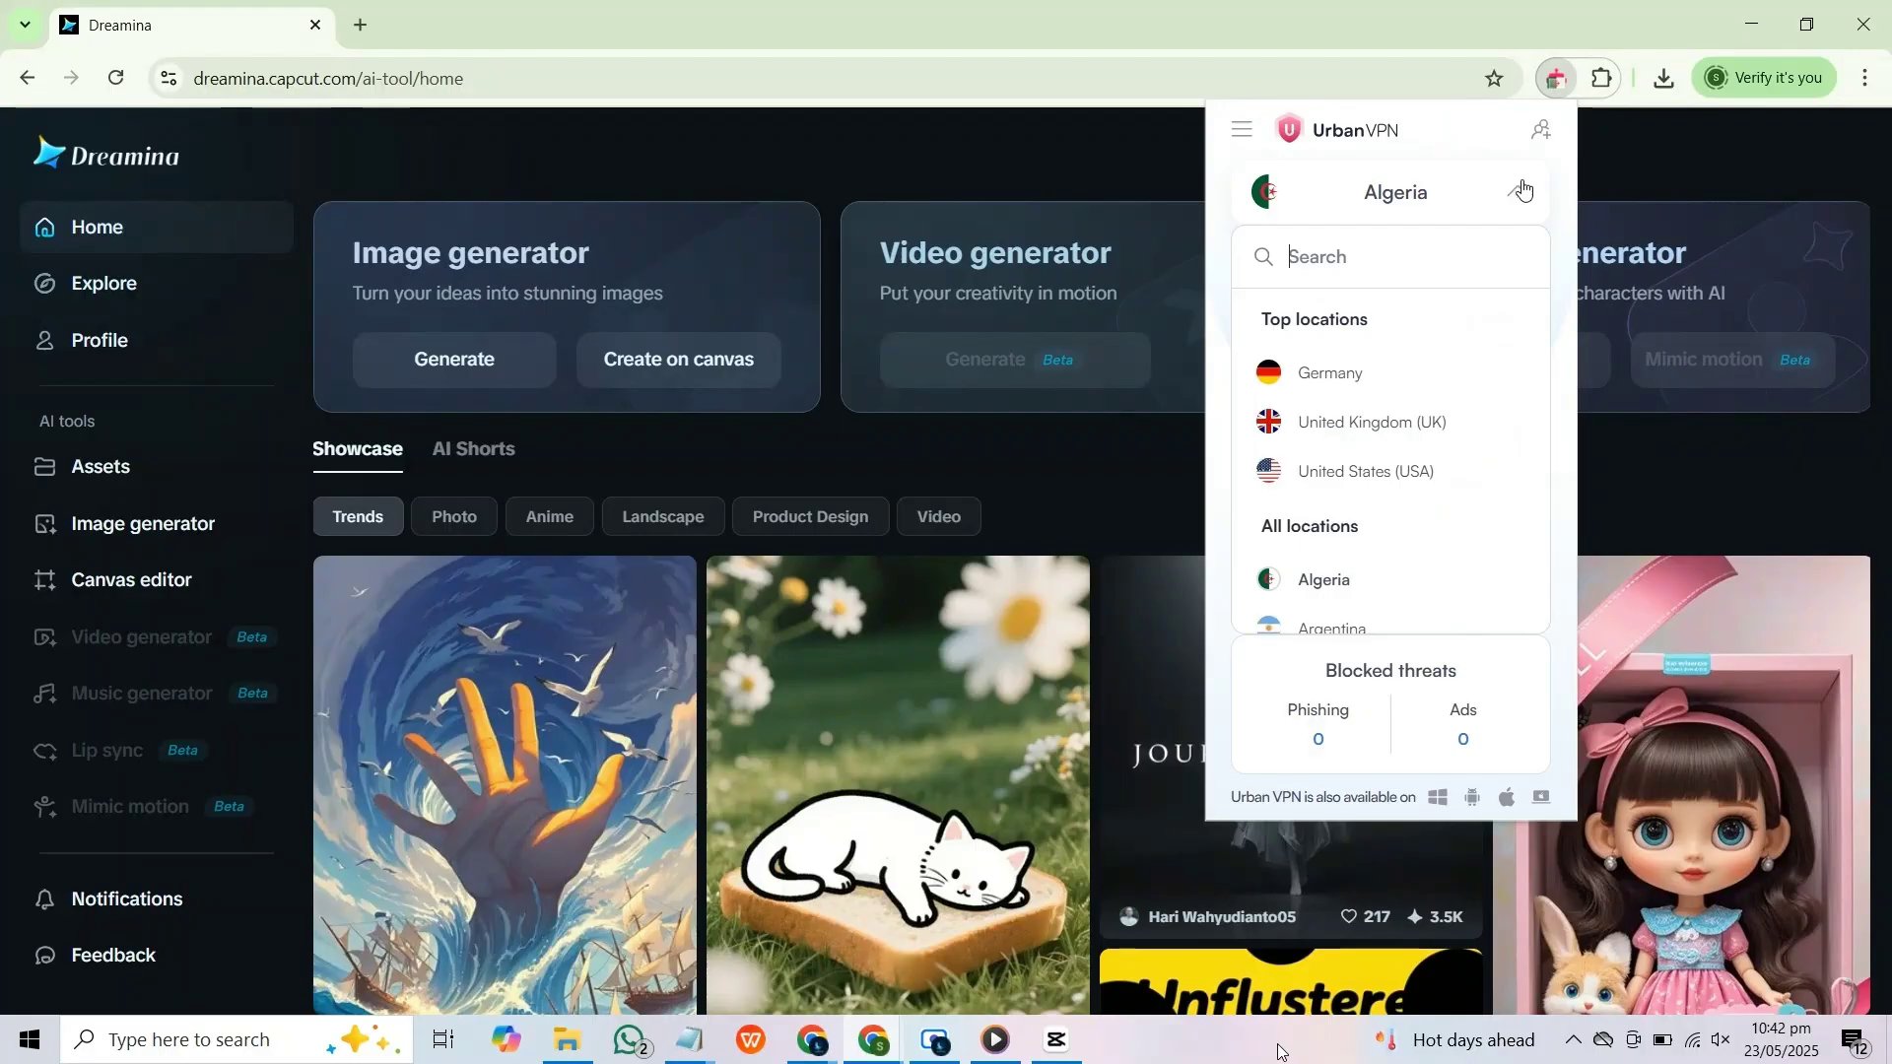
click(1354, 423)
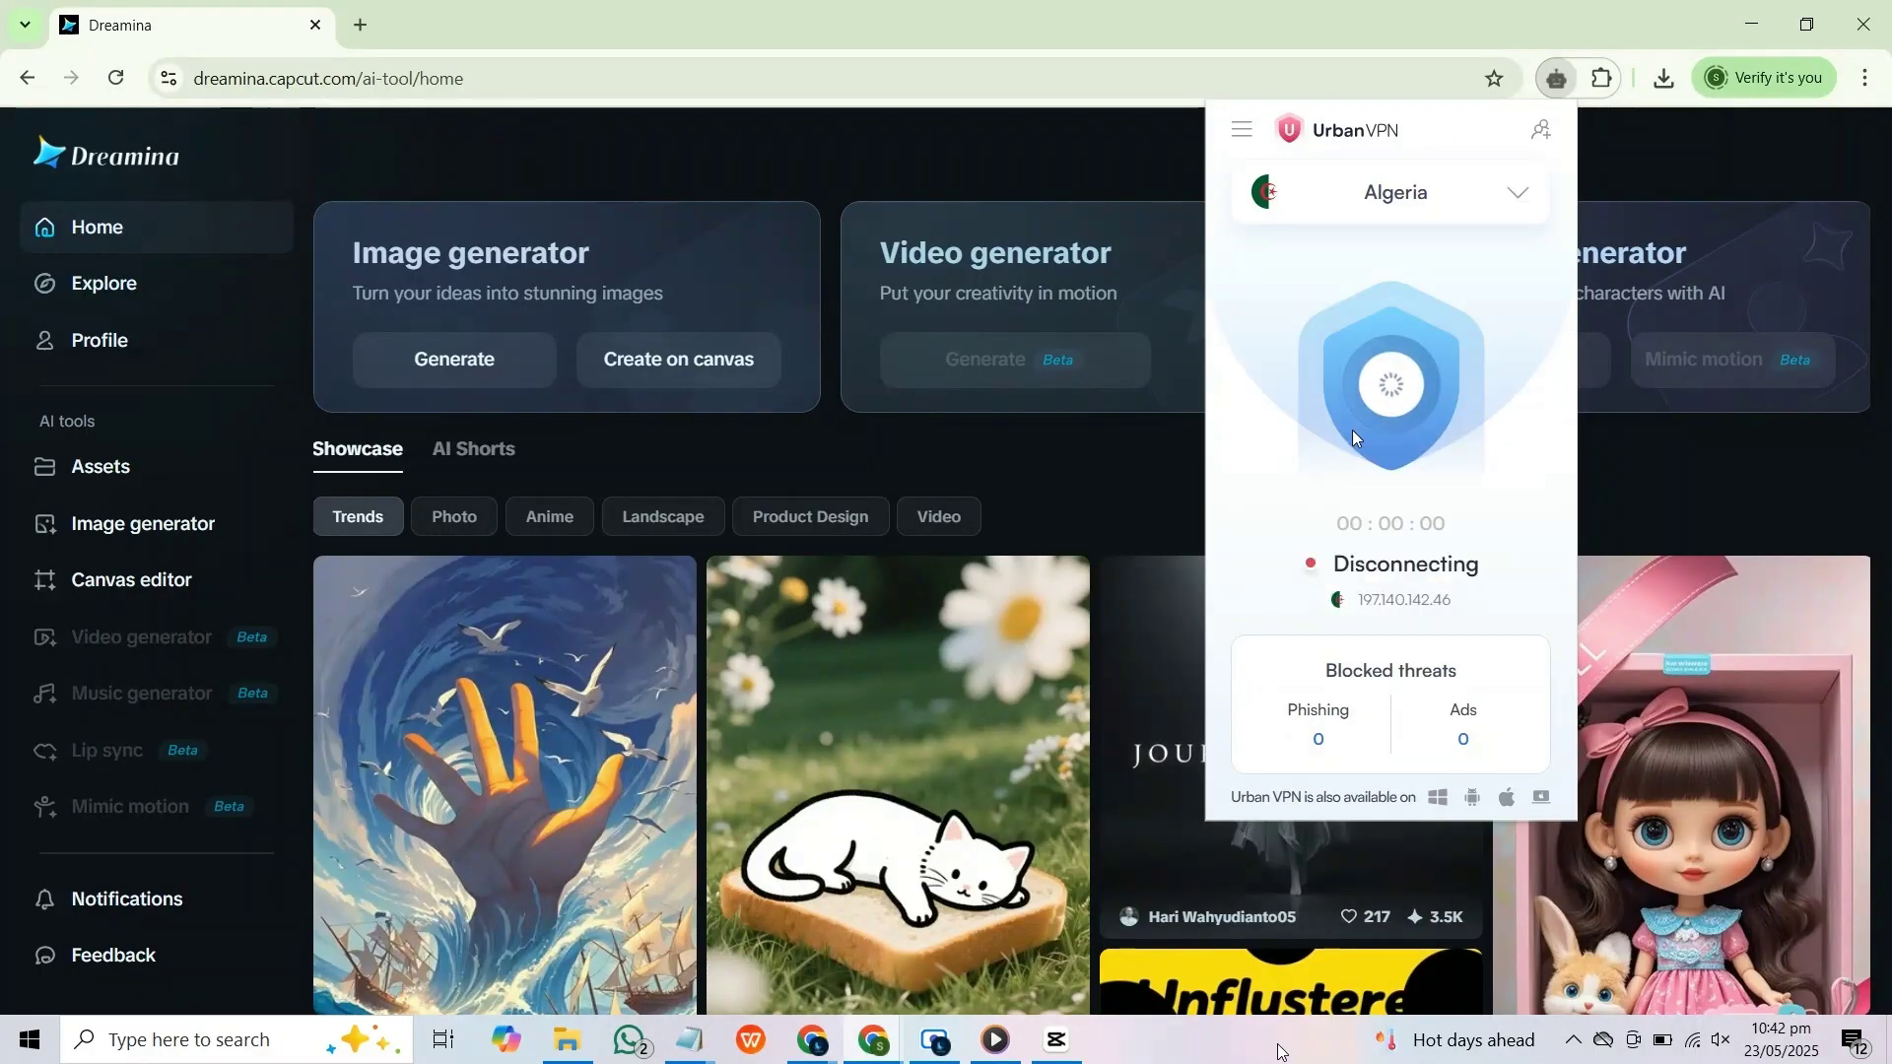
click(1050, 34)
click(116, 78)
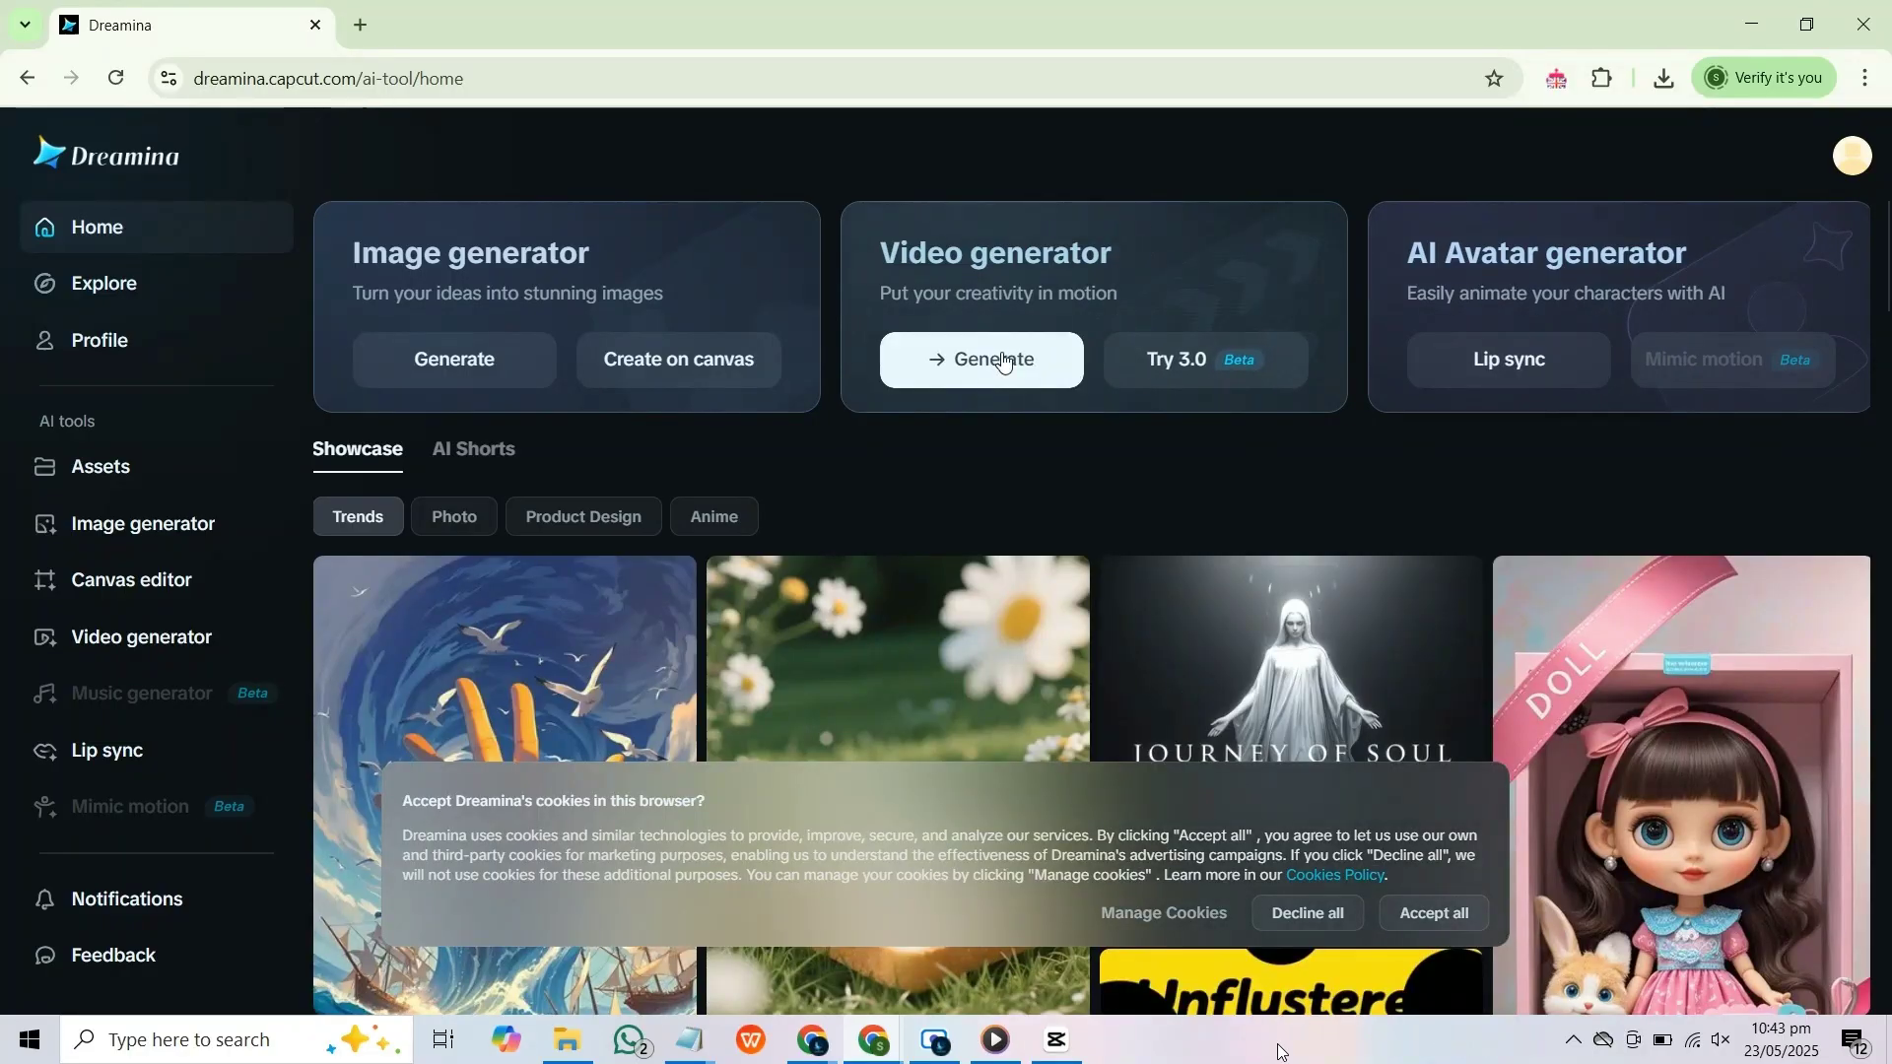
Step: Generate a 5s Video S2.0 Pro clip of a cat playing with a baby
click(937, 357)
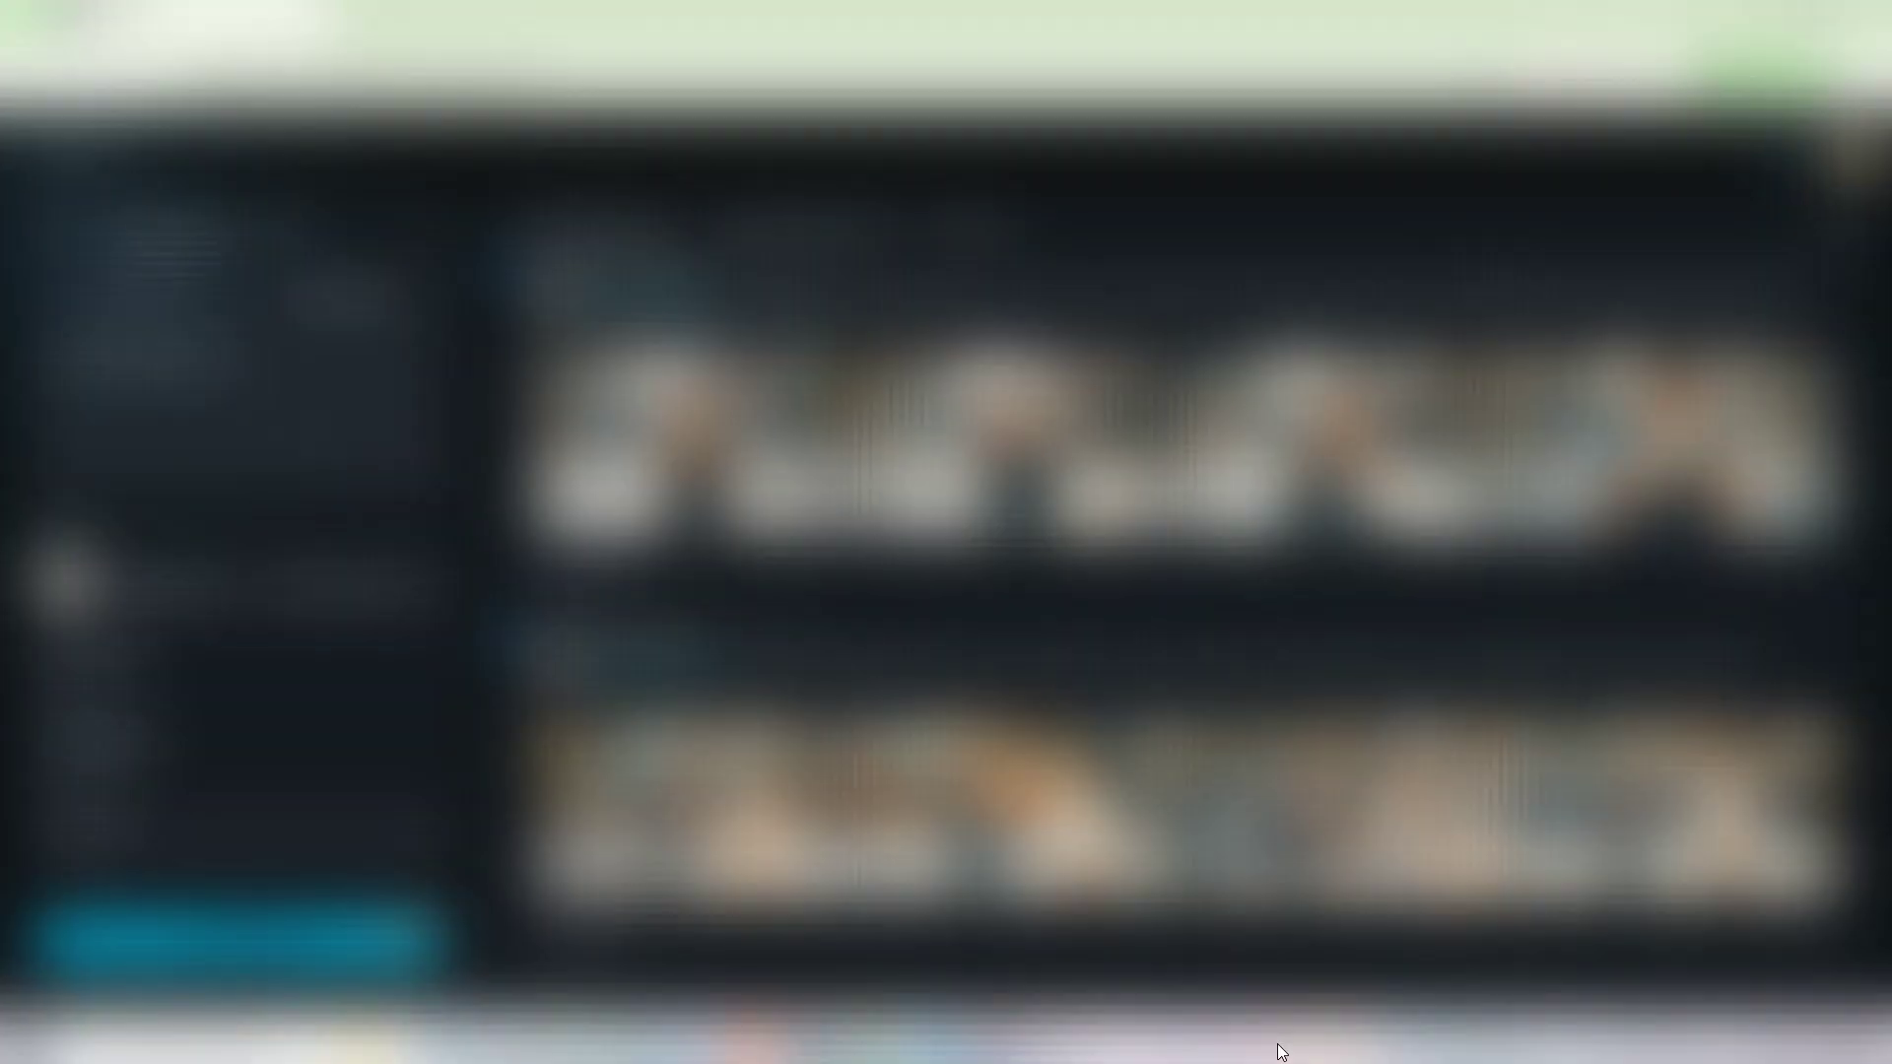
click(405, 585)
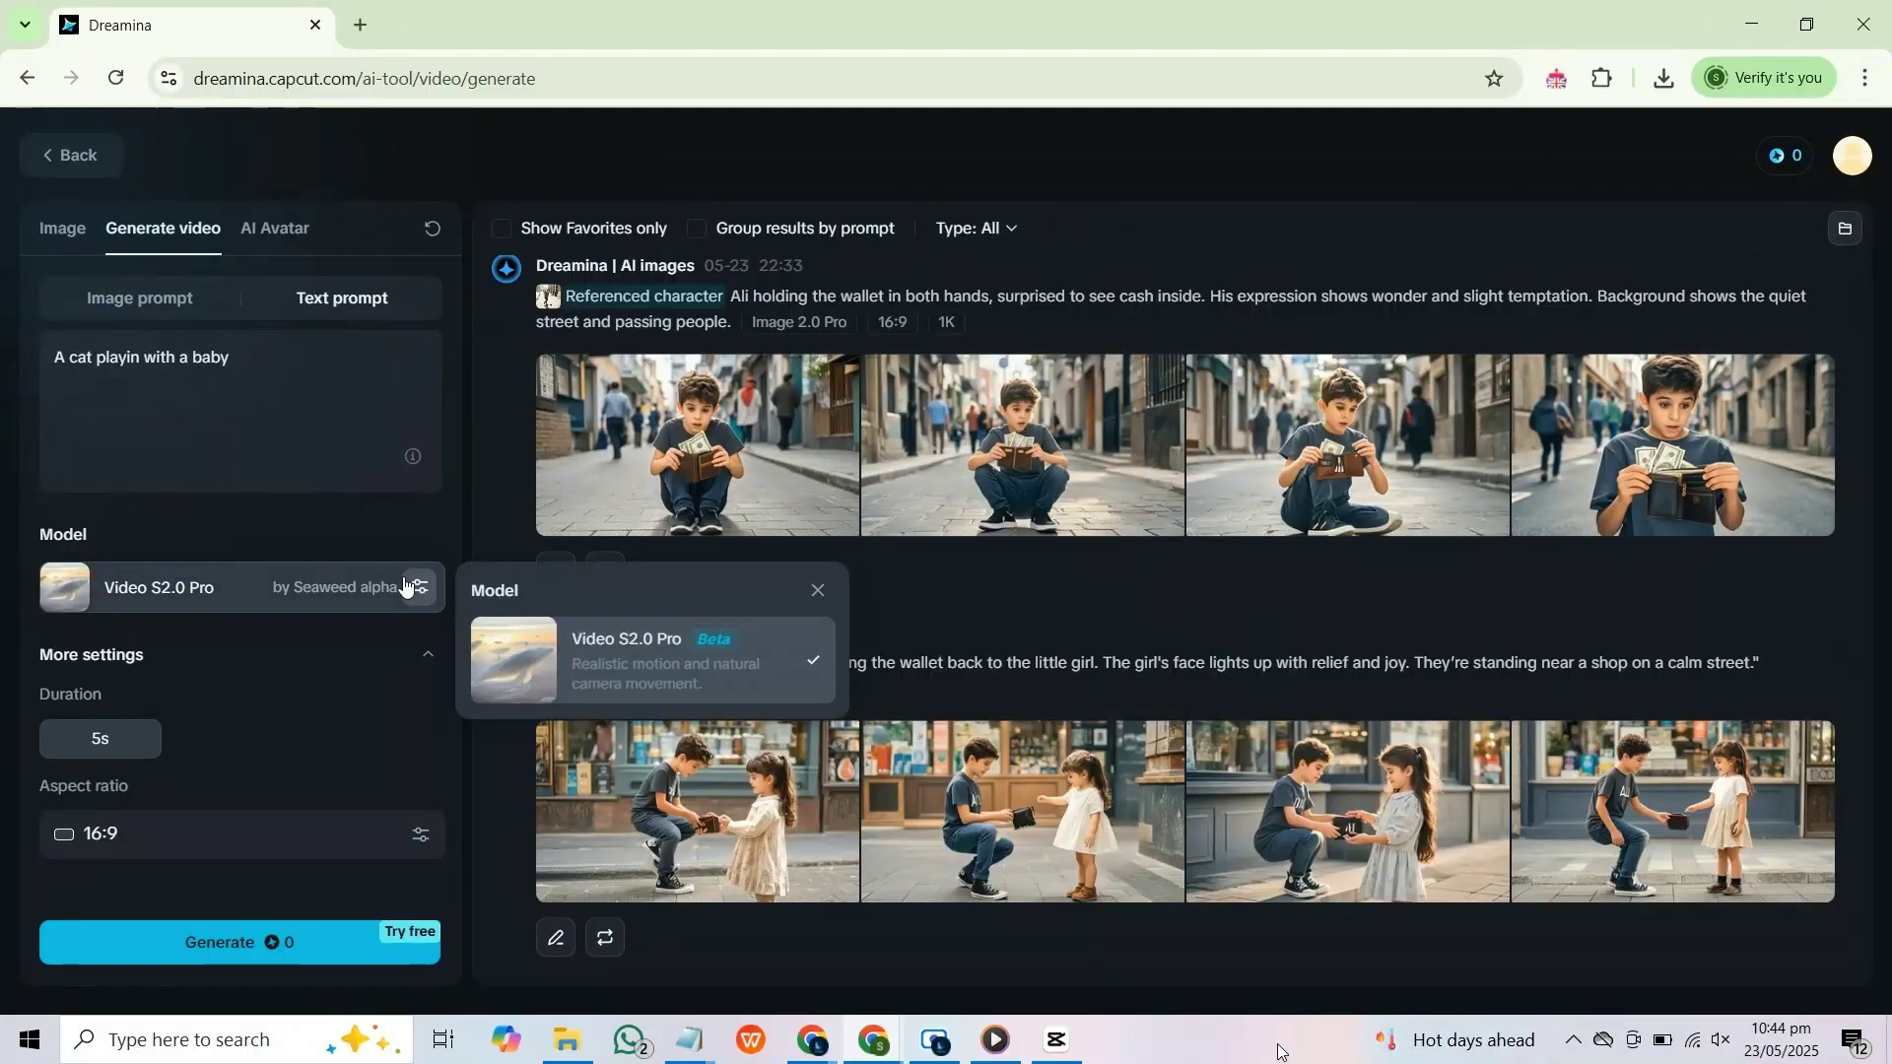
click(638, 682)
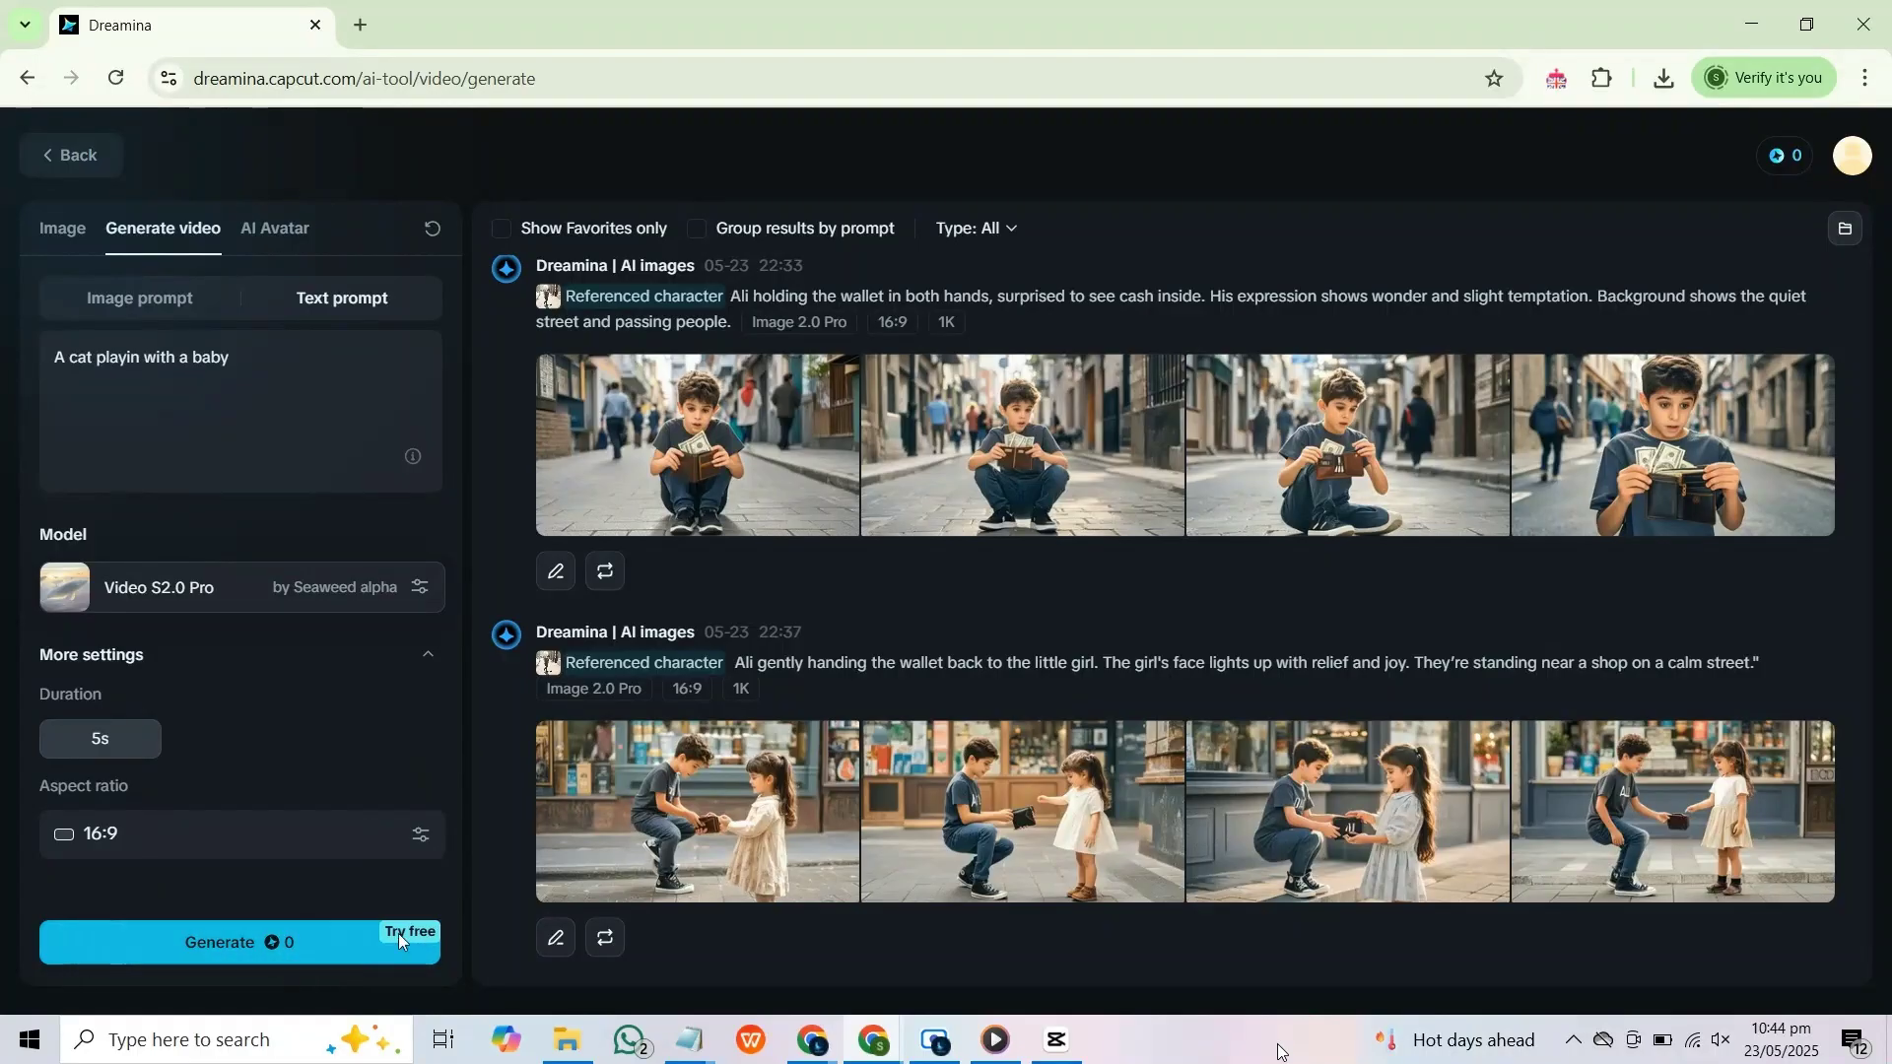
click(215, 954)
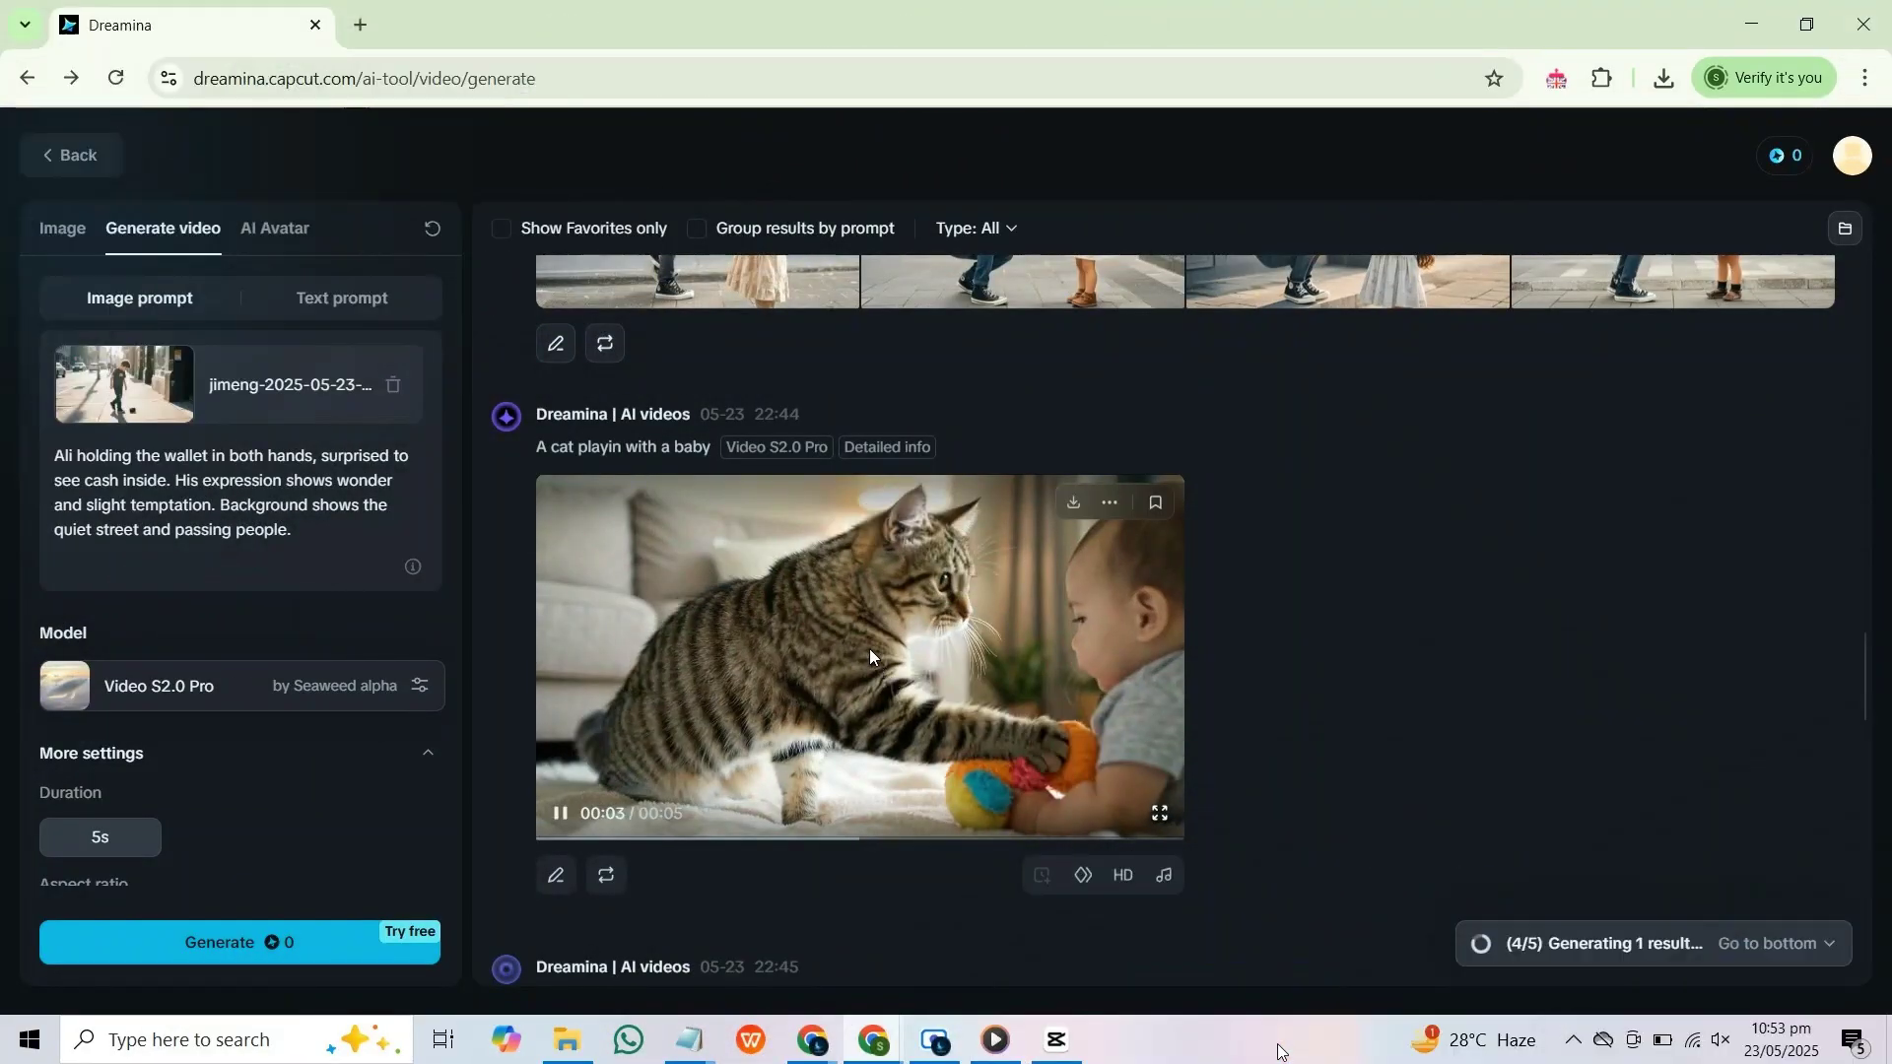
click(870, 649)
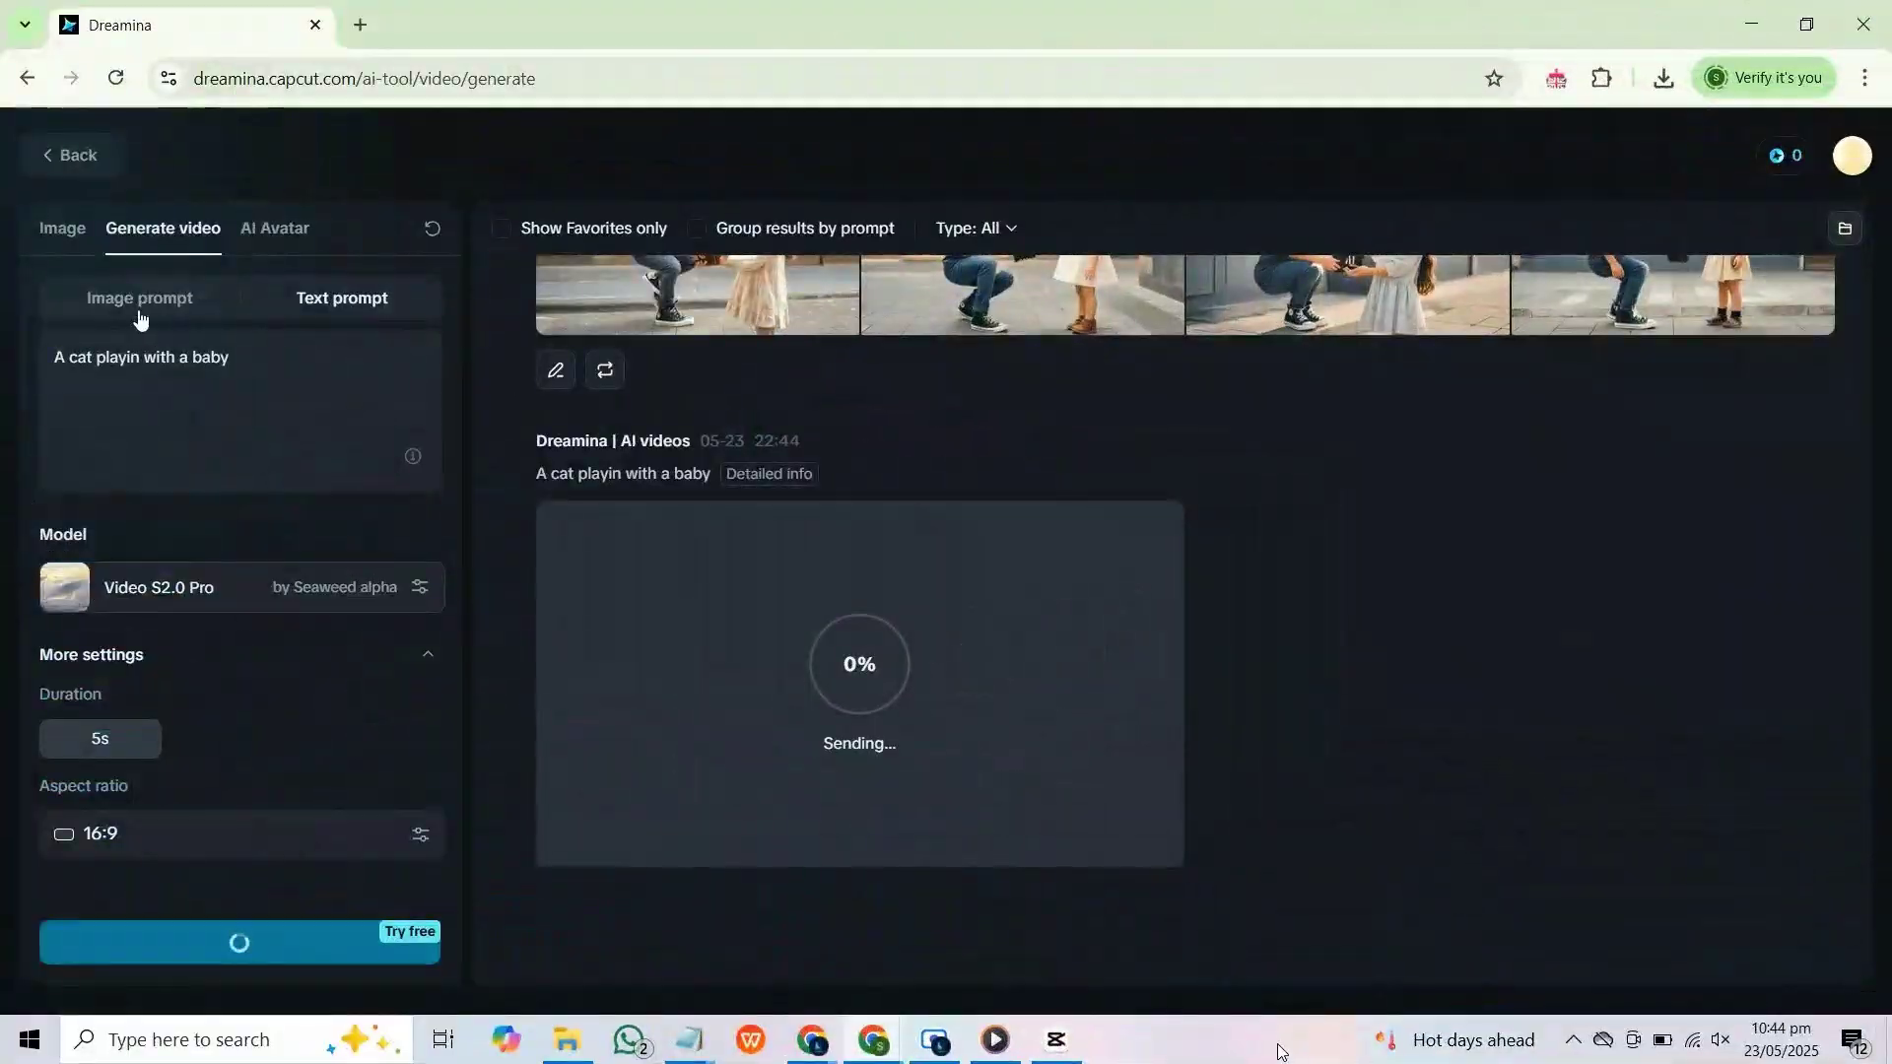
Step: Switch to image-to-video and load the downloaded wallet JPEG as the first frame
click(136, 316)
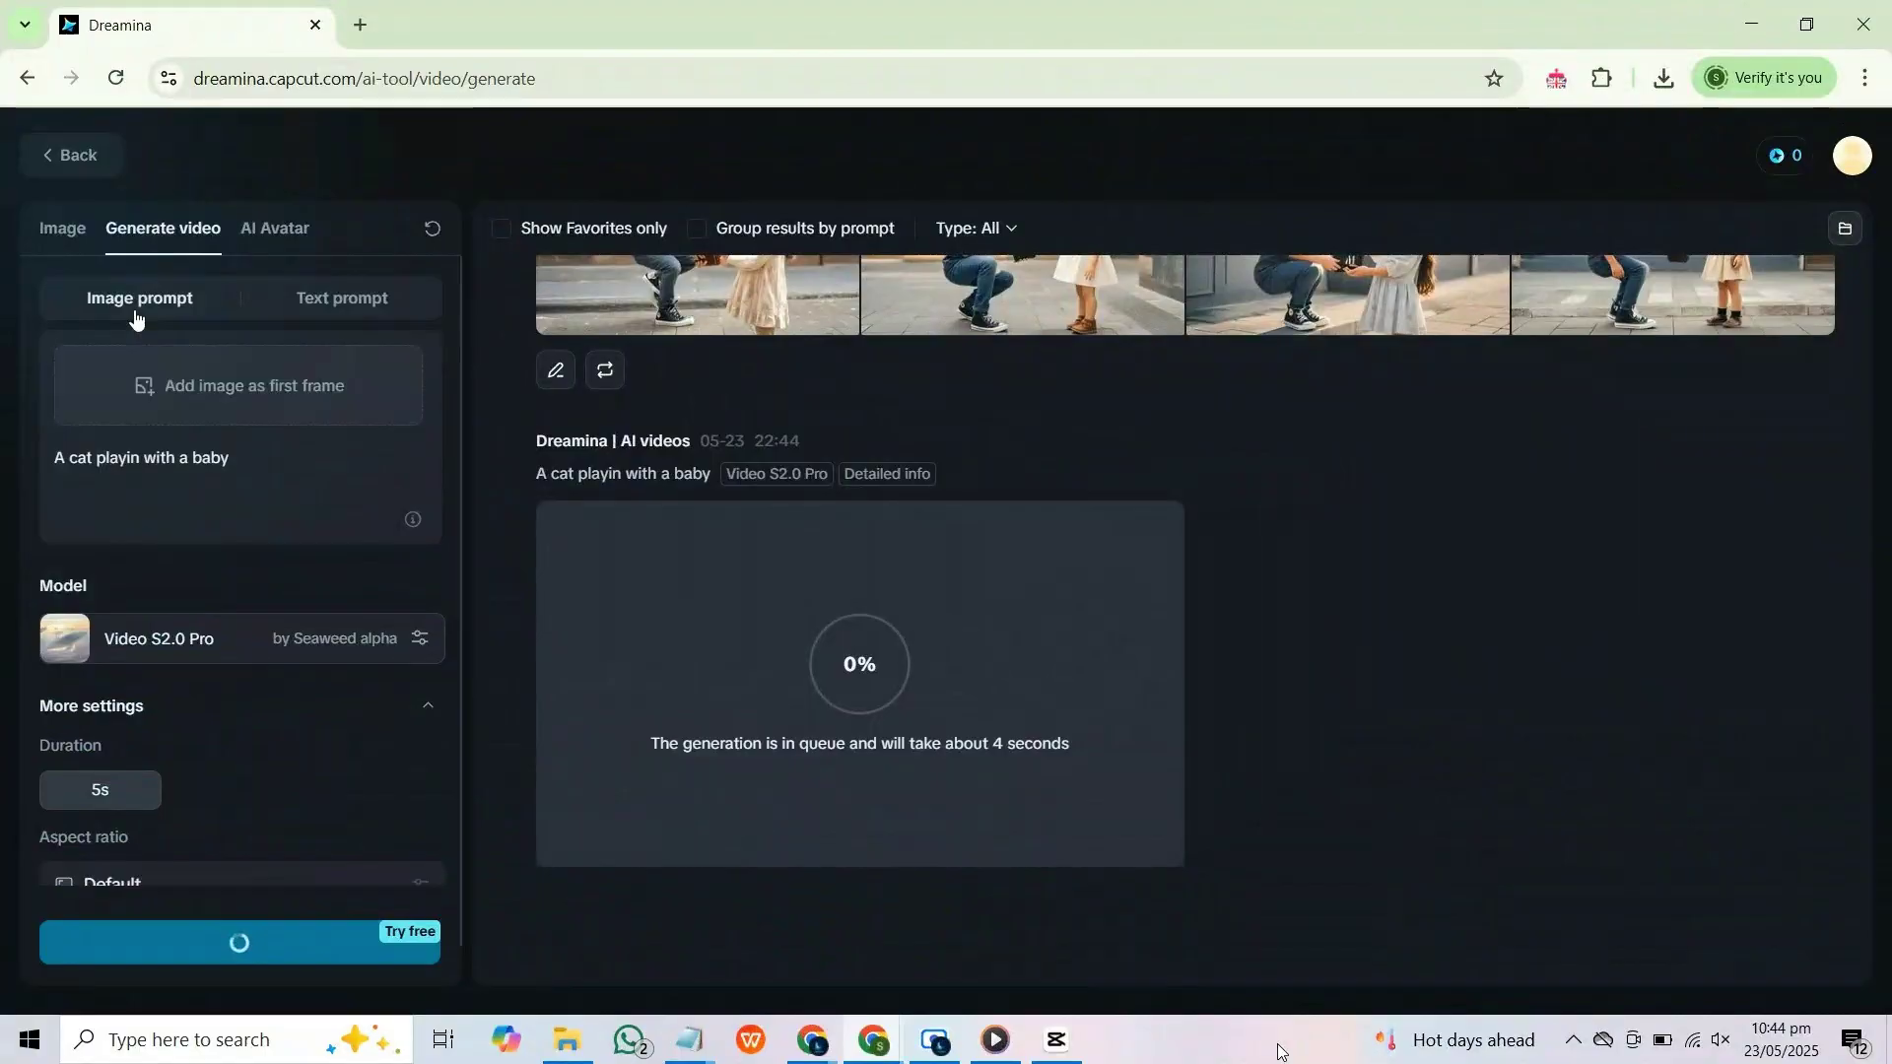
click(196, 379)
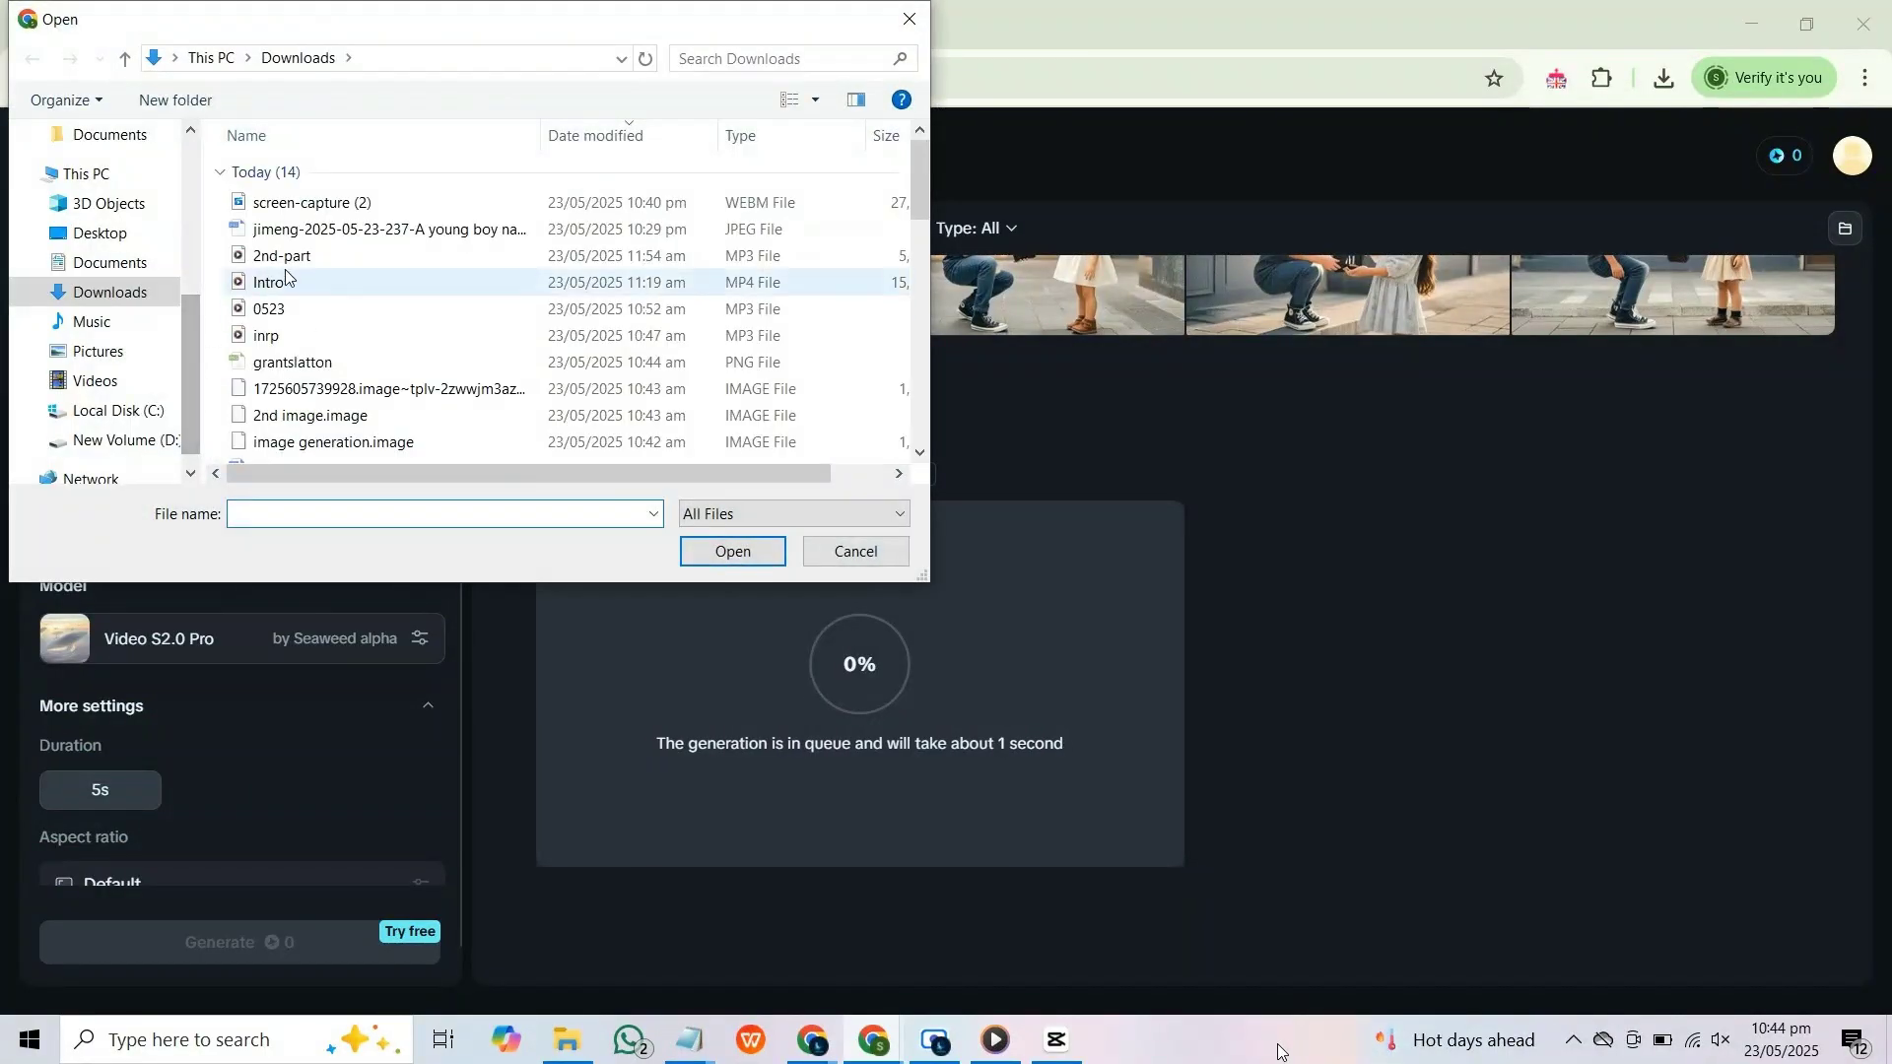
click(266, 232)
click(732, 551)
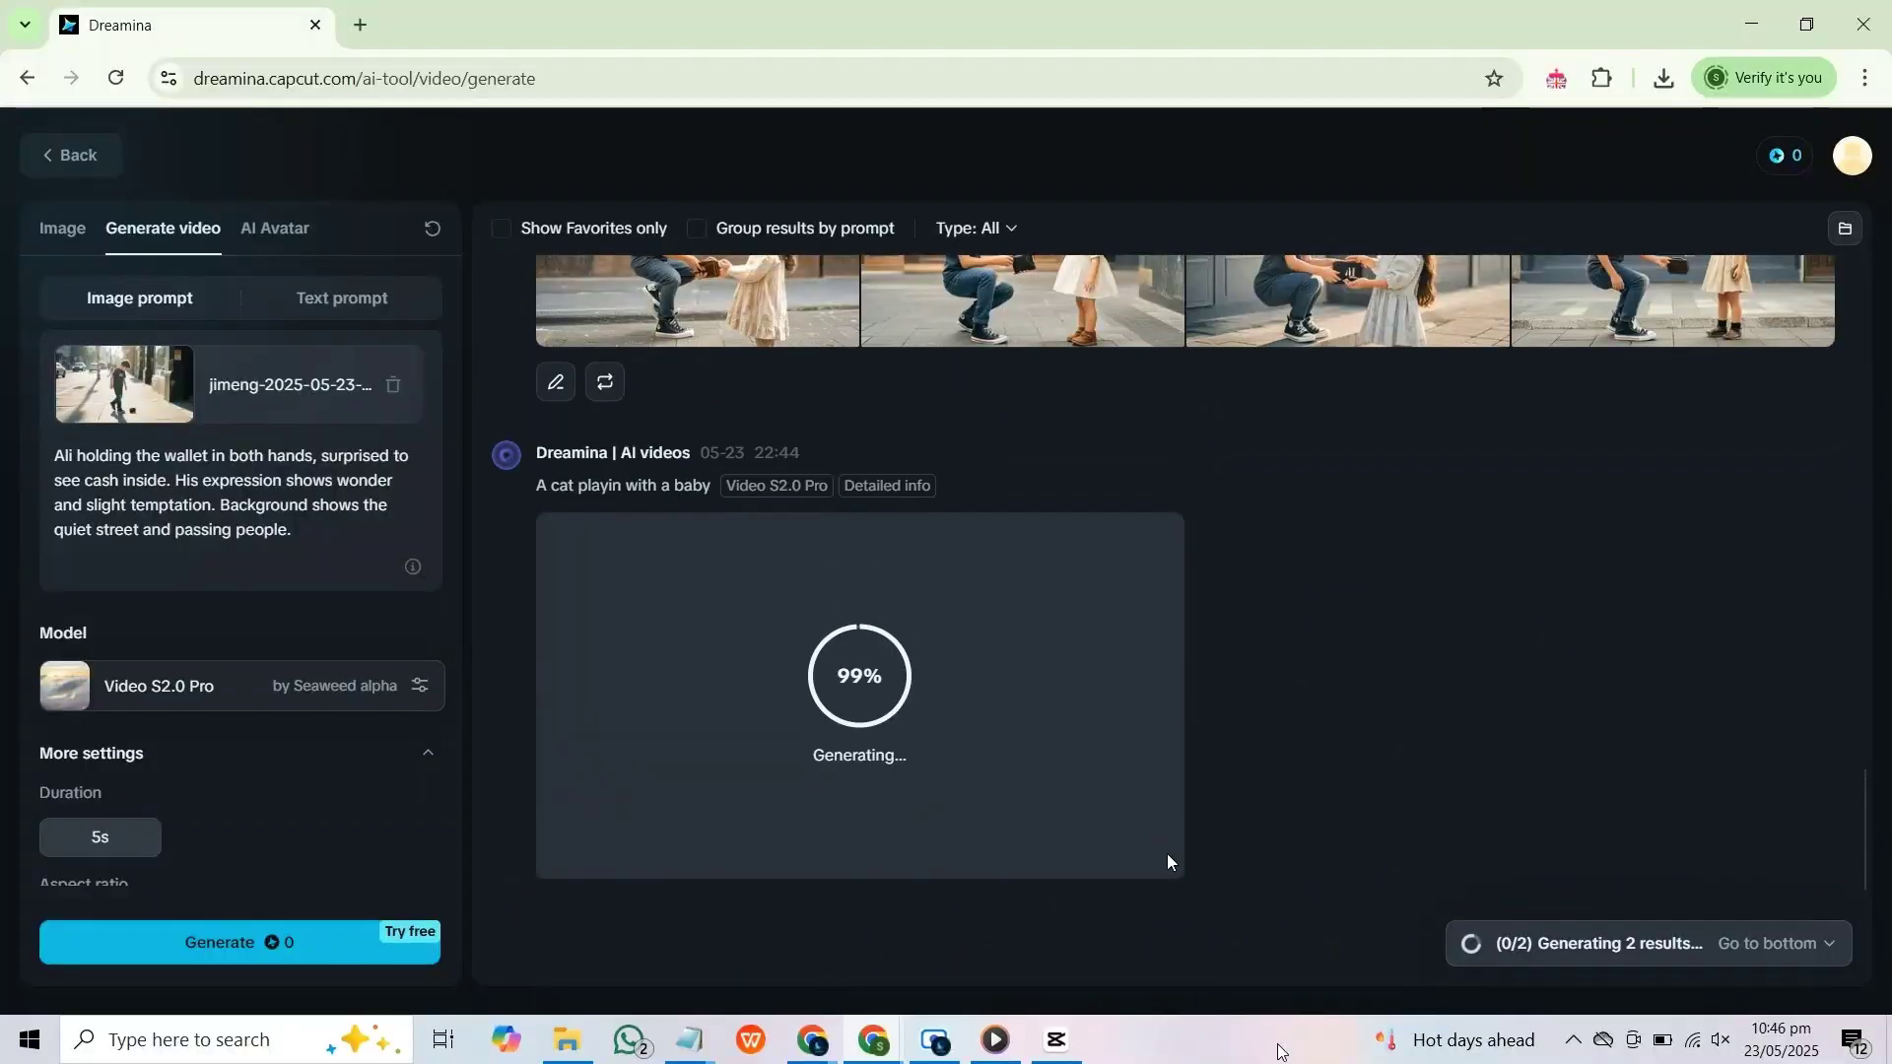